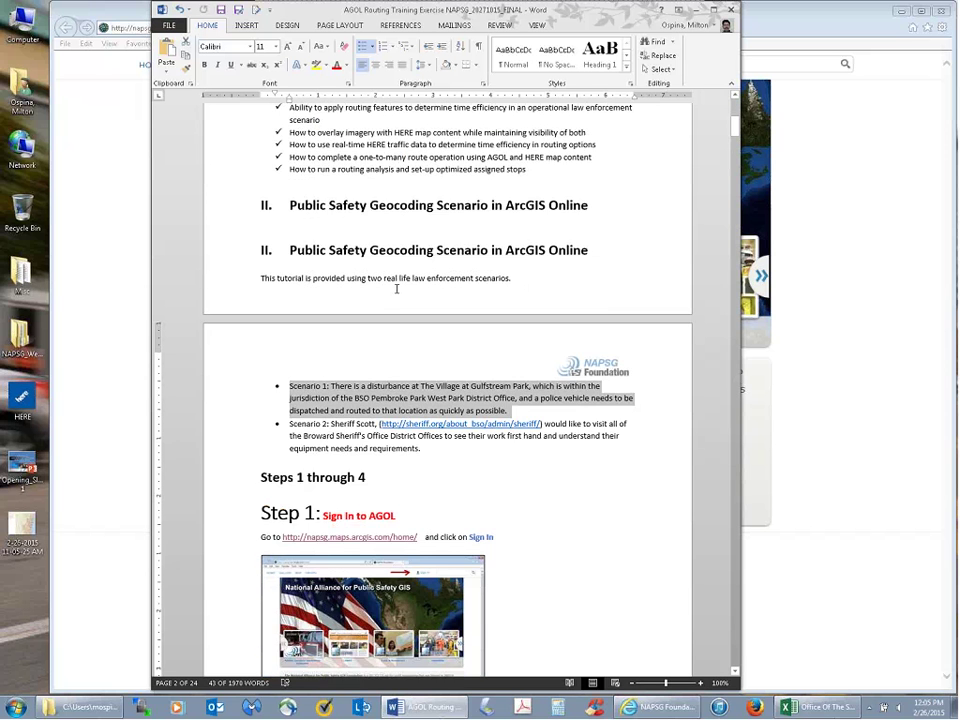
Step: Read Scenario 1 in the routing exercise document and highlight its description of the disturbance and vehicle dispatch
key("ctrl+y")
key("ctrl+y")
key("ctrl+y")
key("ctrl+y")
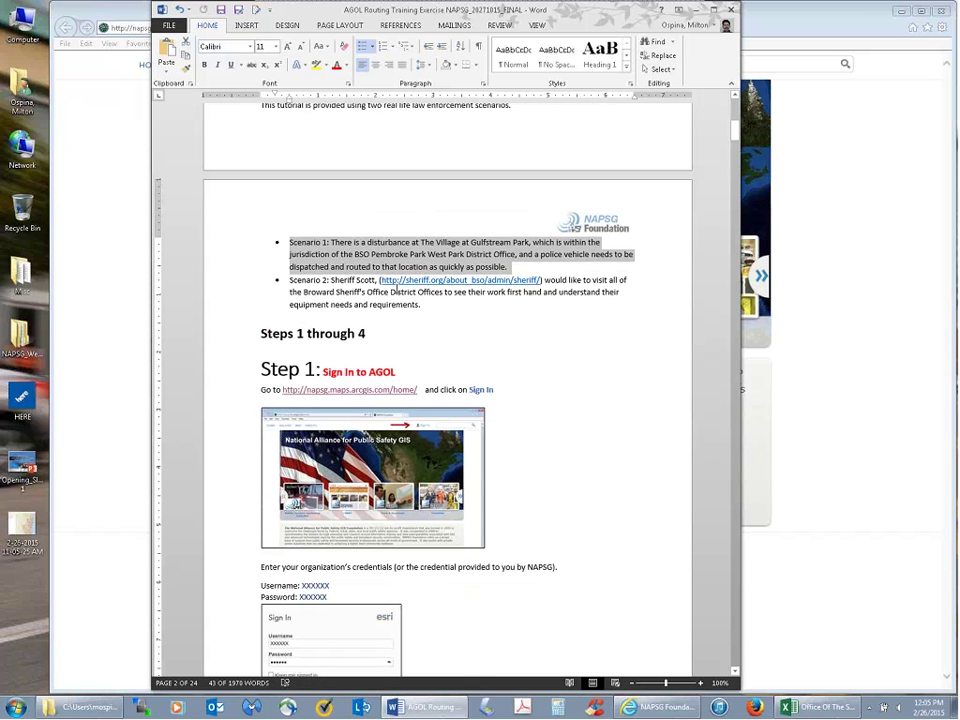
left_click(321, 243)
left_click_drag(331, 242, 510, 267)
Step: Switch to the browser, look through the NAPSG home page's featured items, and check the signed-in account on the other home page
key("alt+Tab")
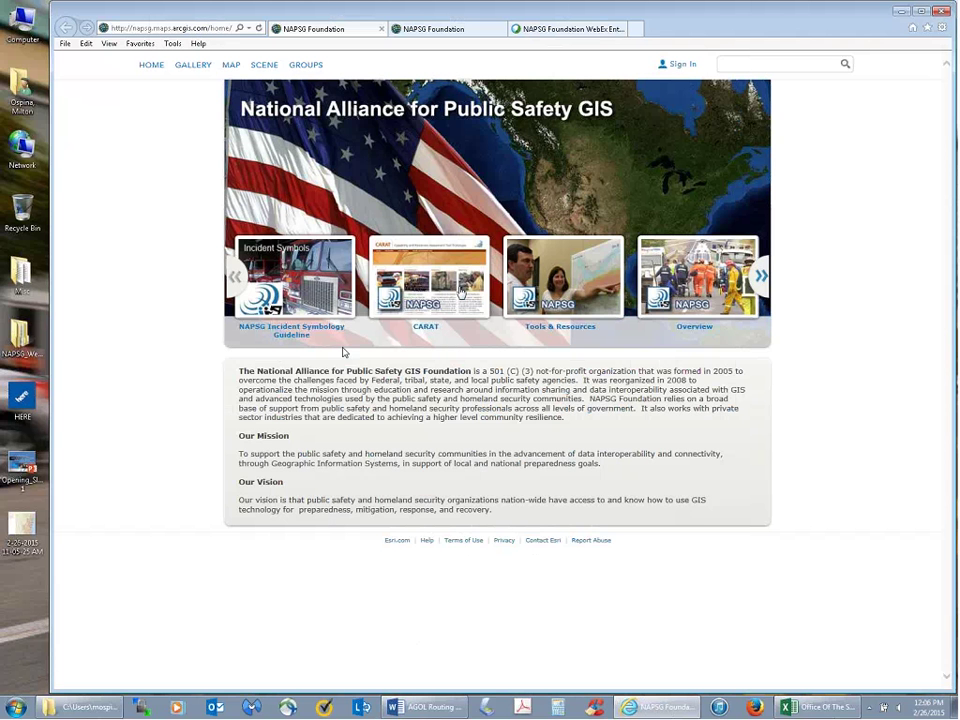
left_click(759, 281)
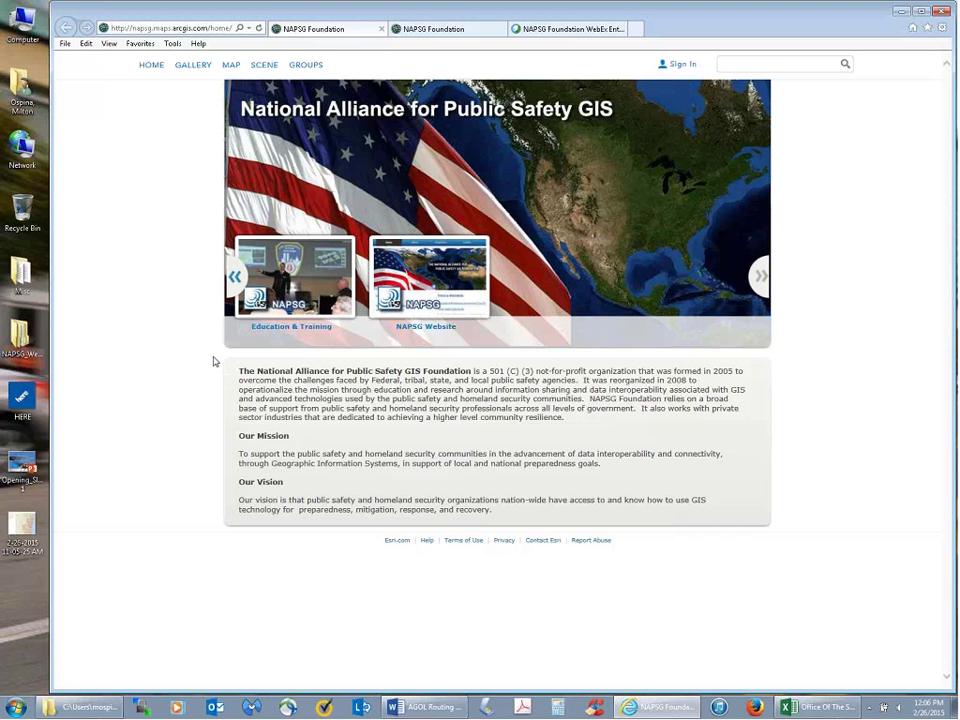
left_click(234, 282)
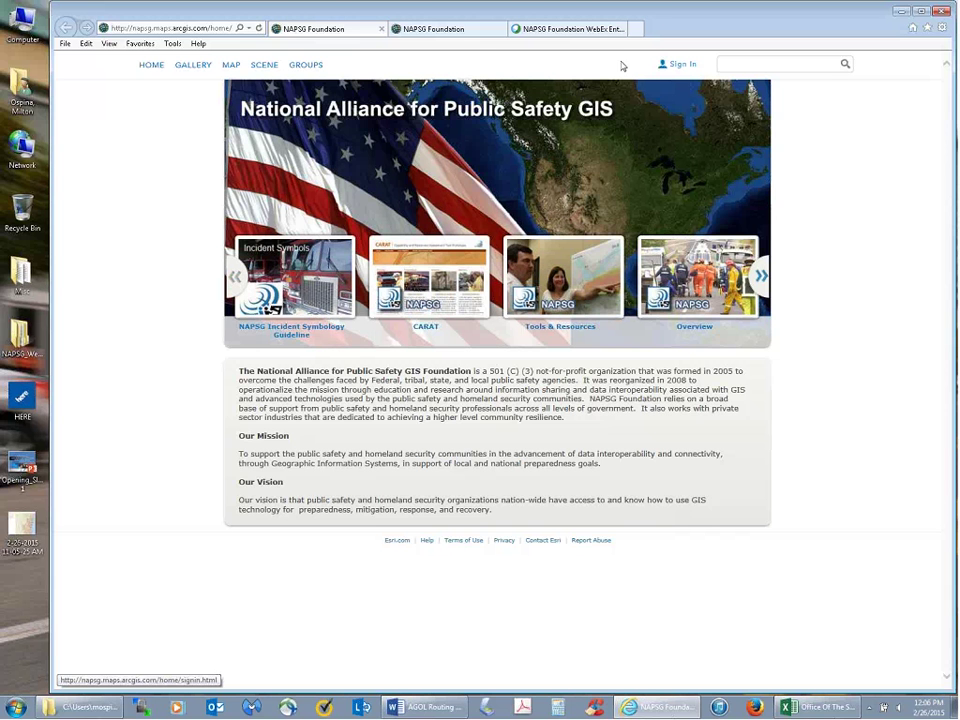
left_click(455, 29)
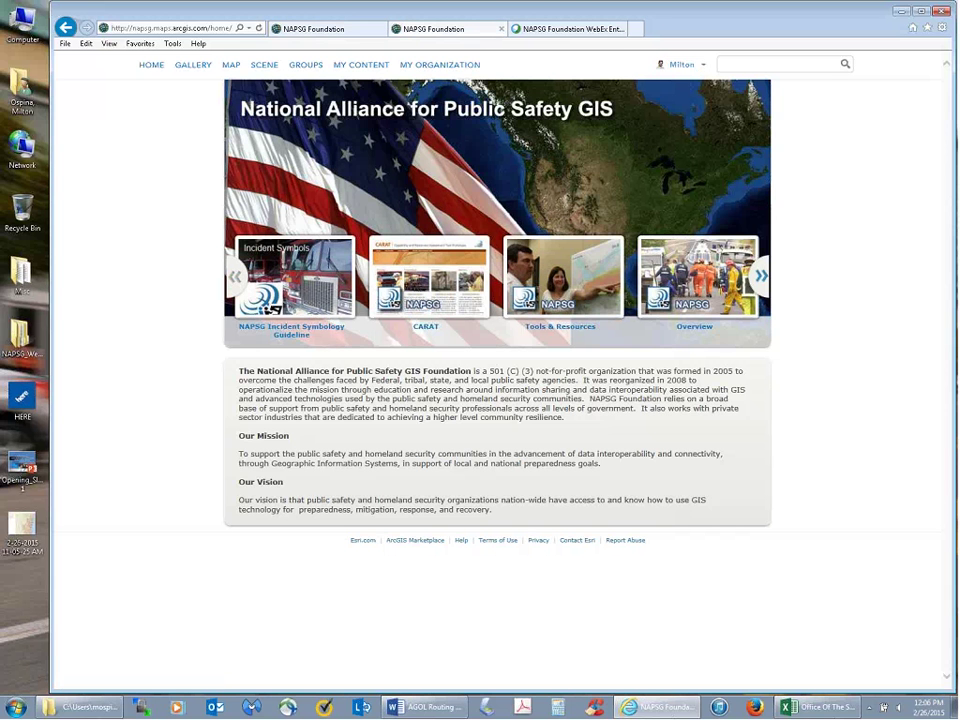
left_click(697, 66)
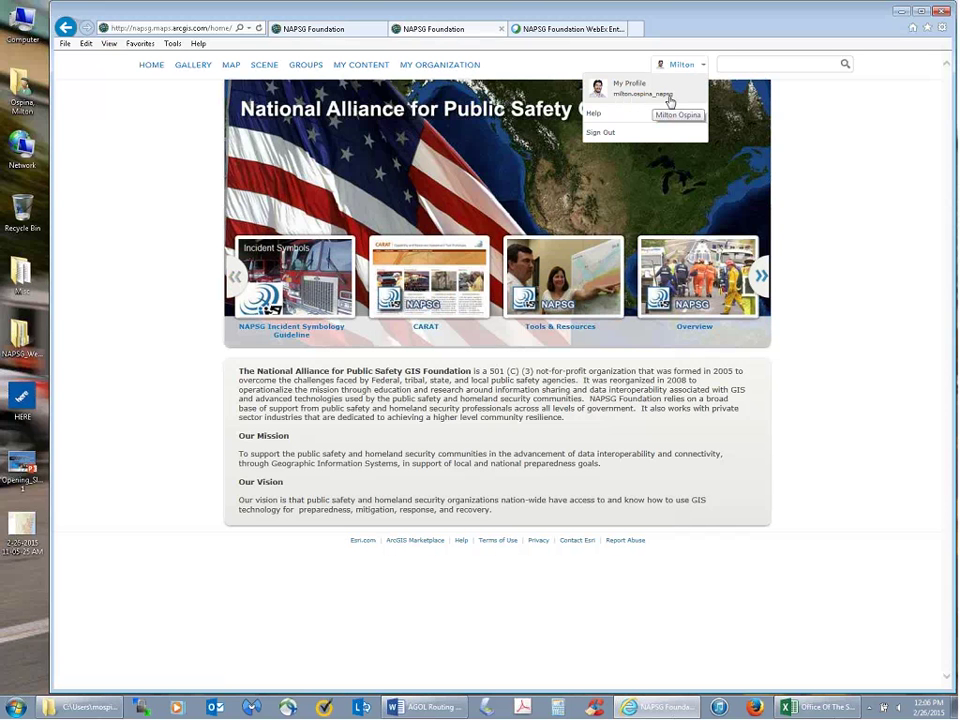
left_click(634, 97)
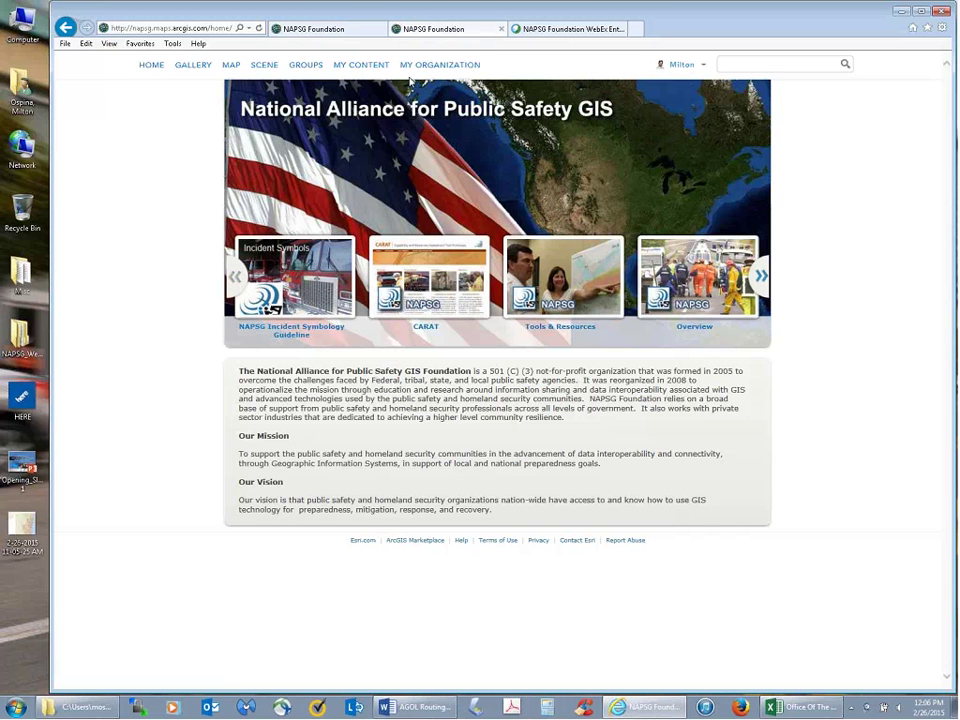
Step: Open the Broward County Sheriff and Fire Rescue Stations web map from My Content in the map viewer
left_click(366, 66)
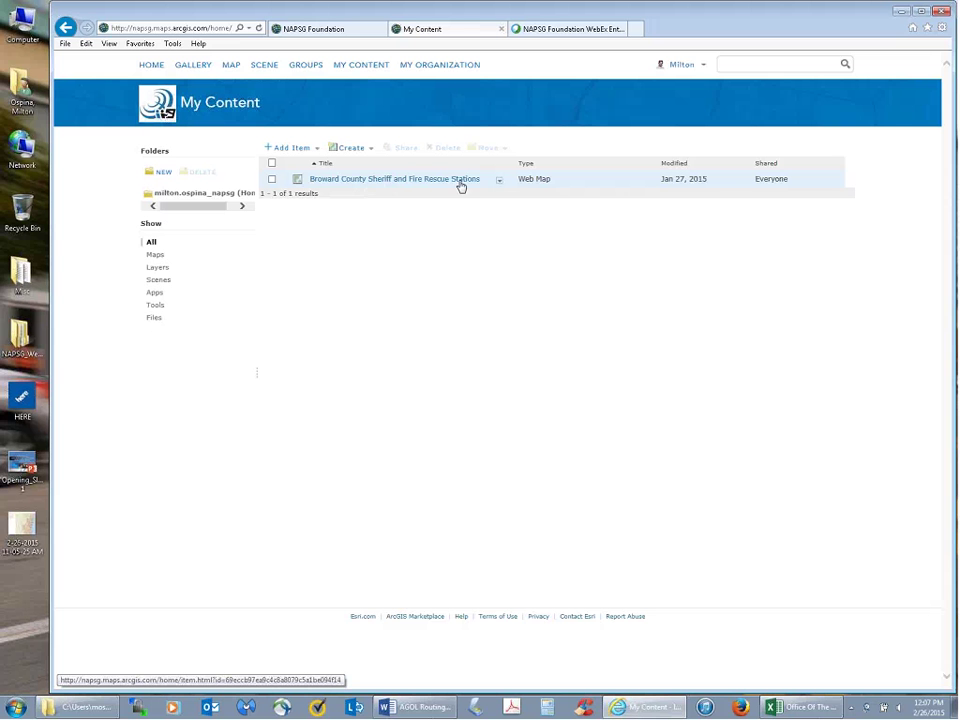
left_click(499, 180)
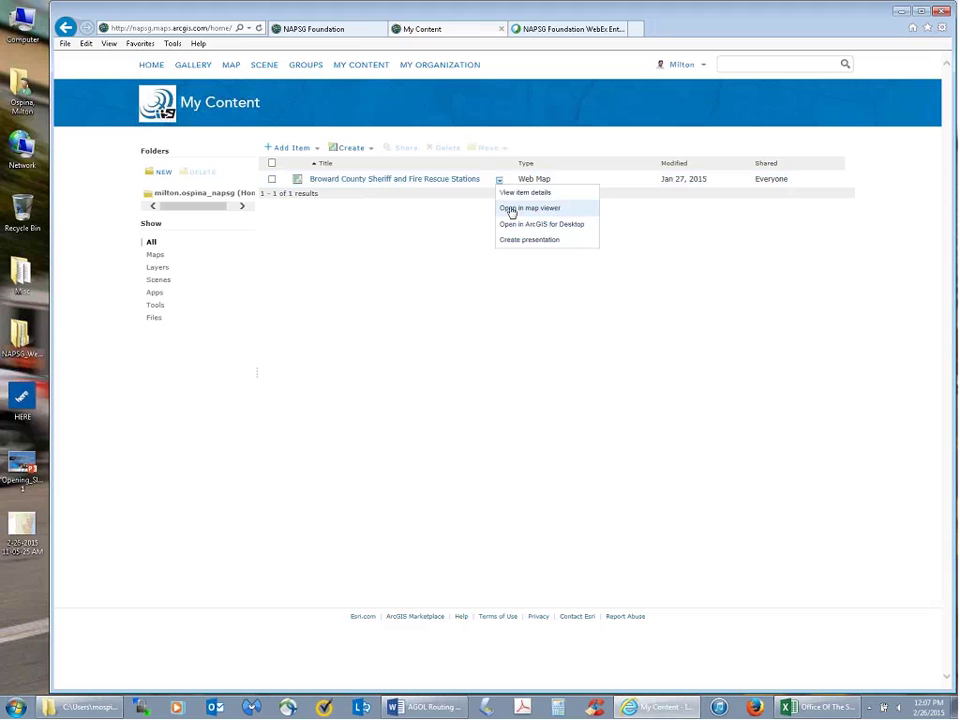
left_click(511, 210)
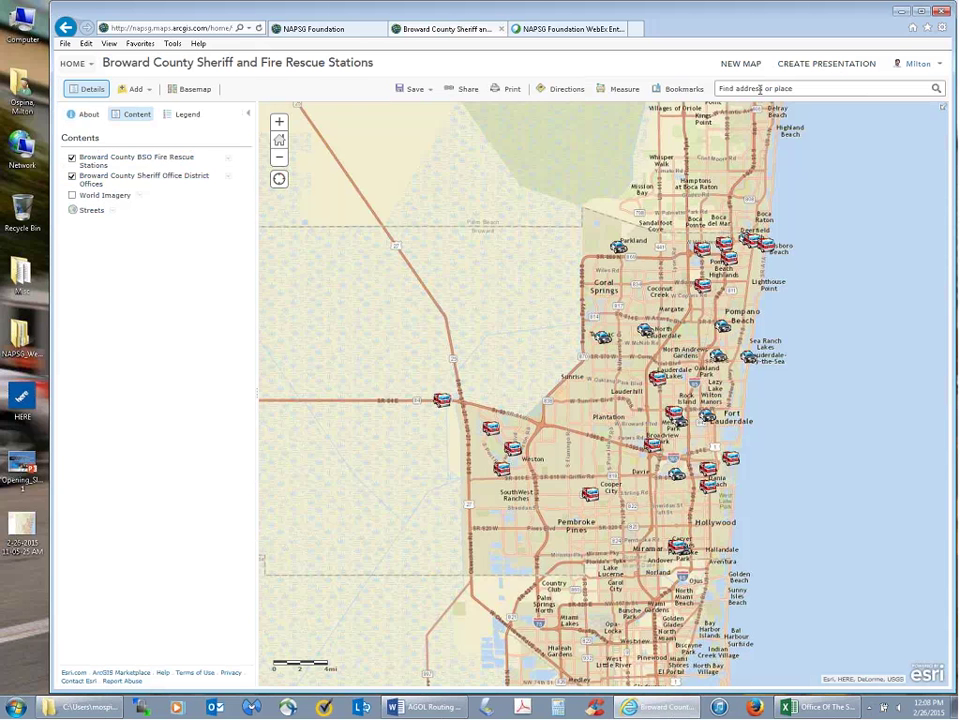
Step: Locate the BSO Pembroke Park district office on the map by its street address, choosing the Pembroke Park, Florida match
left_click(760, 89)
type("3201")
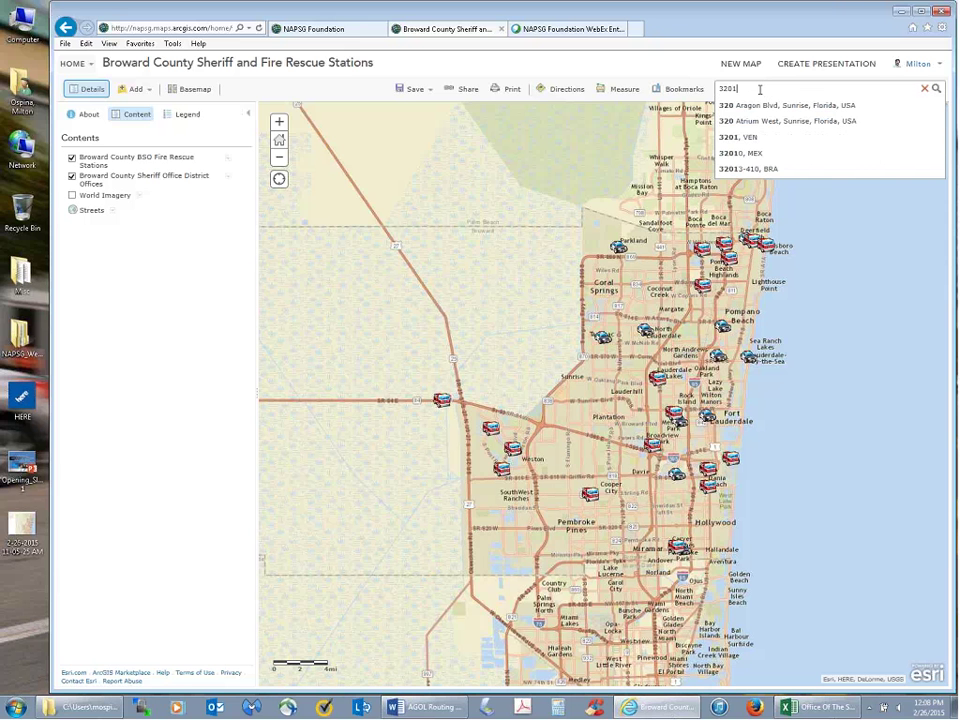
type(" west hallandale")
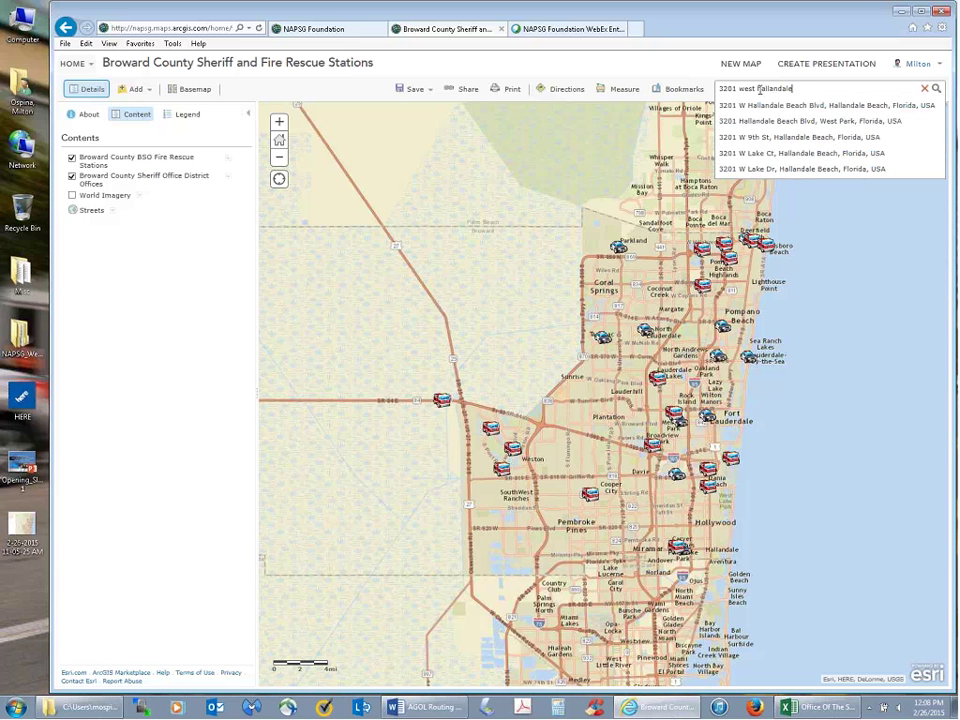
type(" beach b")
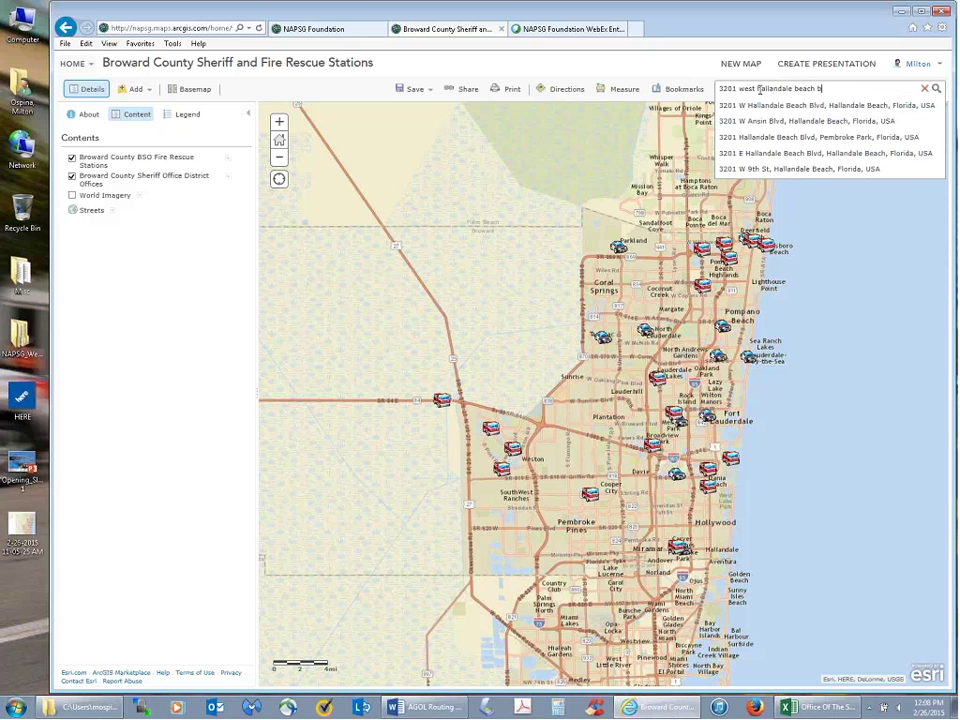
type("lvd, pem")
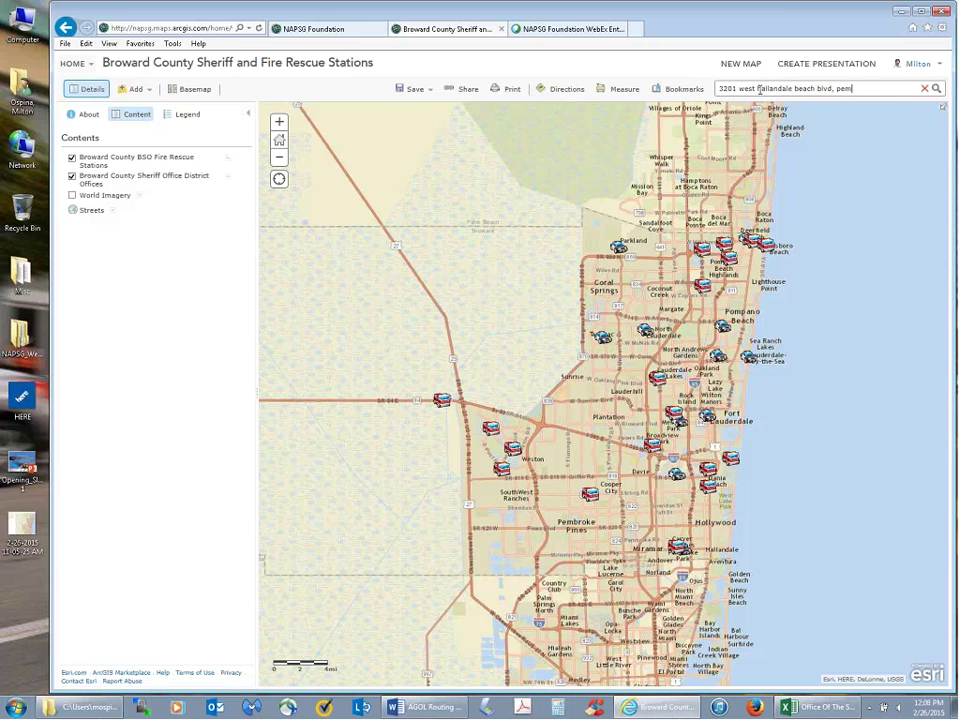
key("BackSpace")
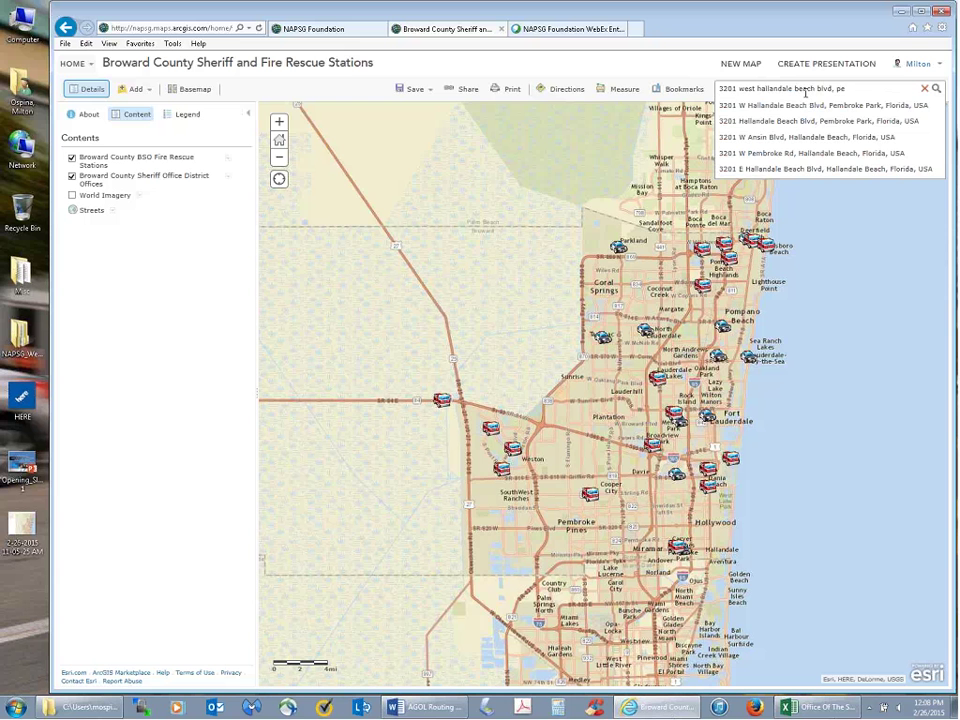
left_click(815, 106)
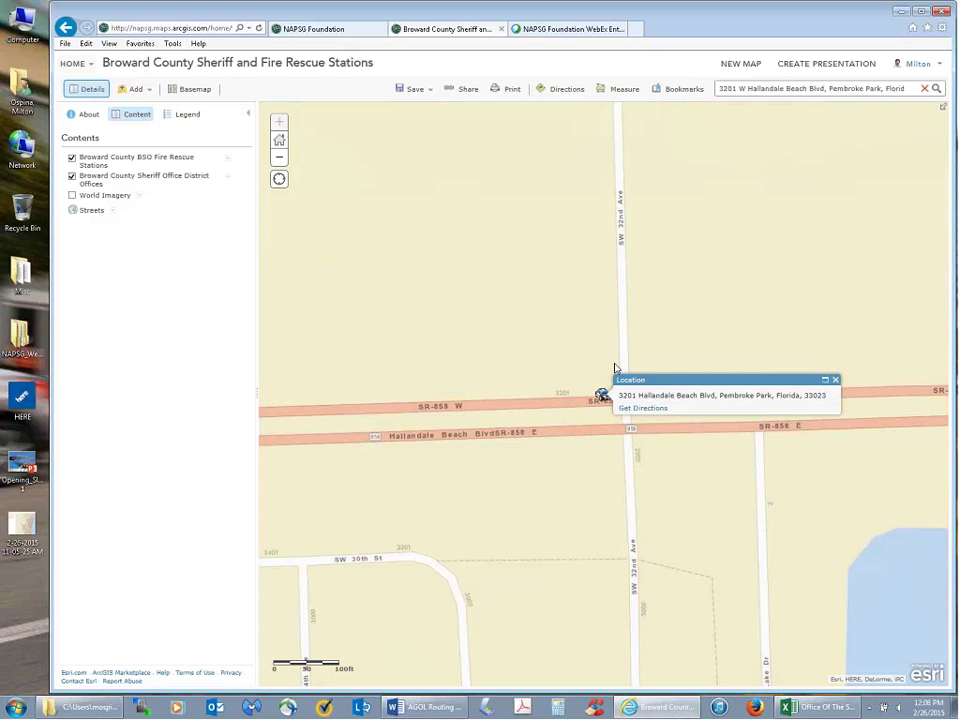
Step: Turn on the World Imagery layer and set its transparency to 50%
left_click(73, 197)
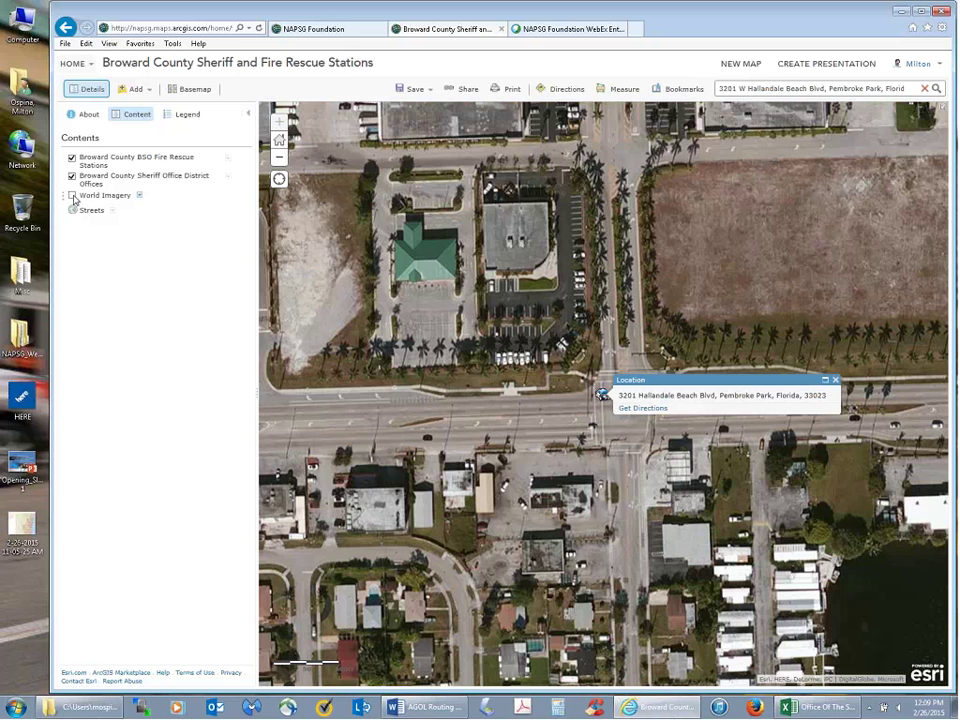
left_click(72, 196)
left_click(139, 197)
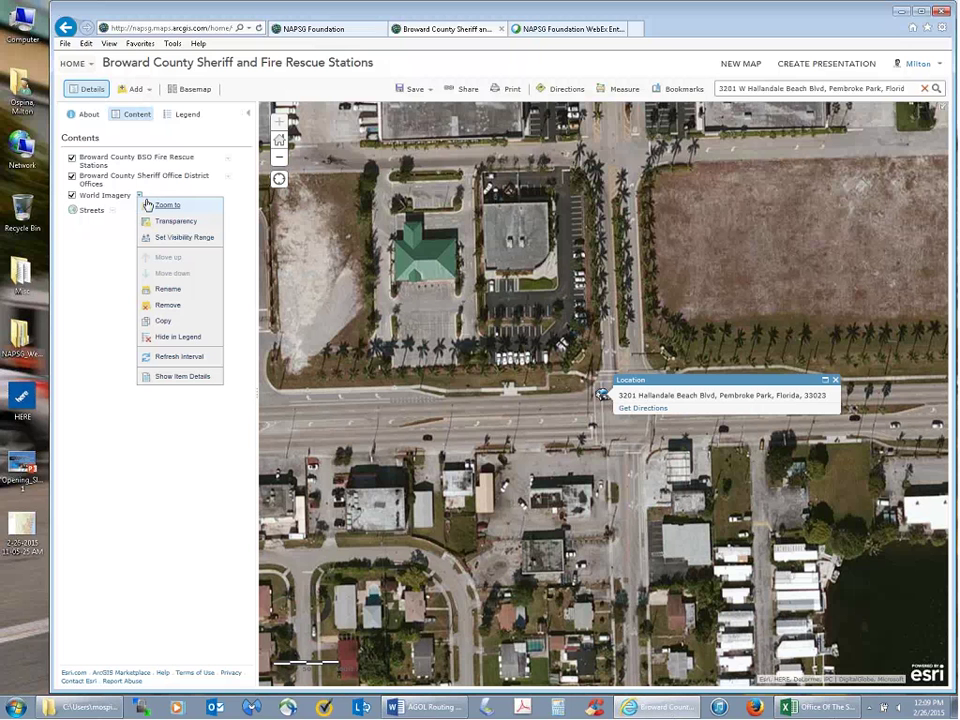
mouse_move(168, 224)
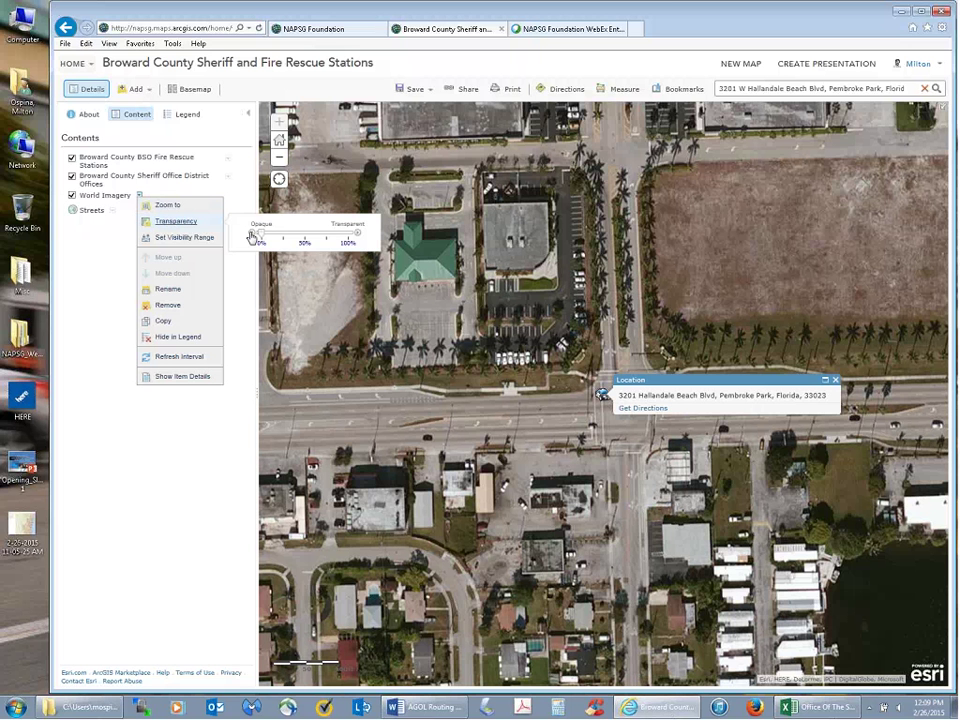
left_click_drag(252, 234, 305, 239)
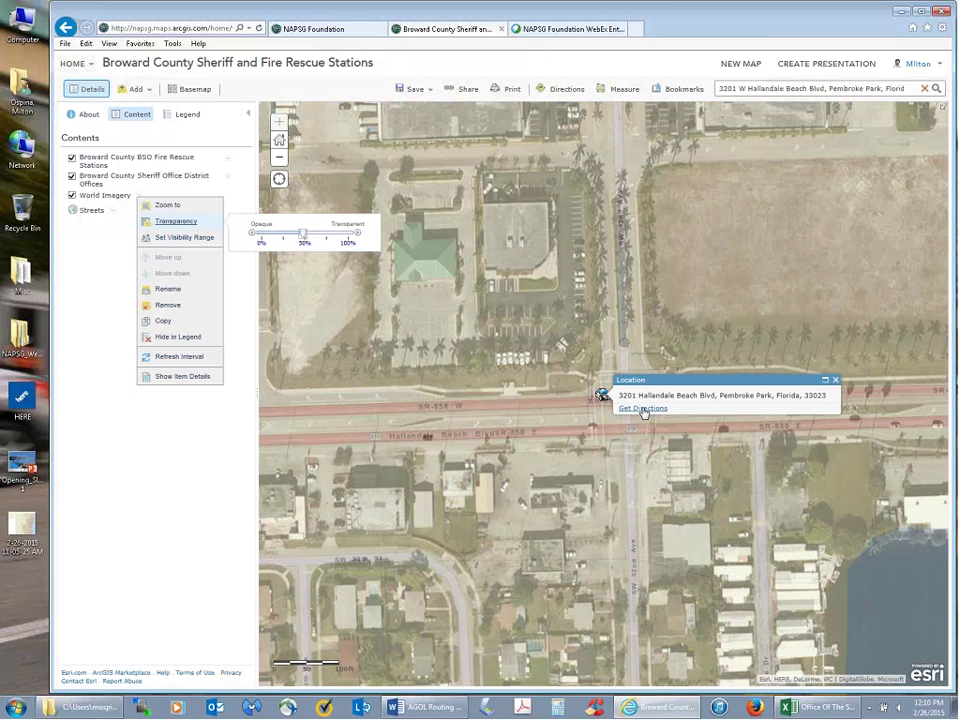
Step: Get driving directions from the located district office to The Village at Gulfstream Park
left_click(643, 409)
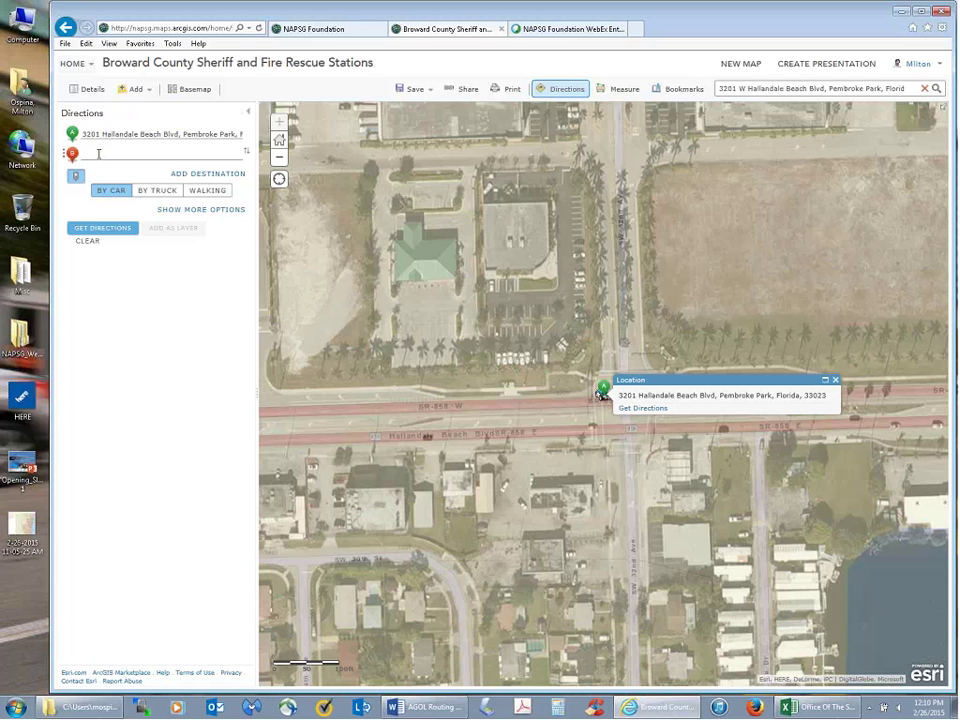
type("The Village at gul")
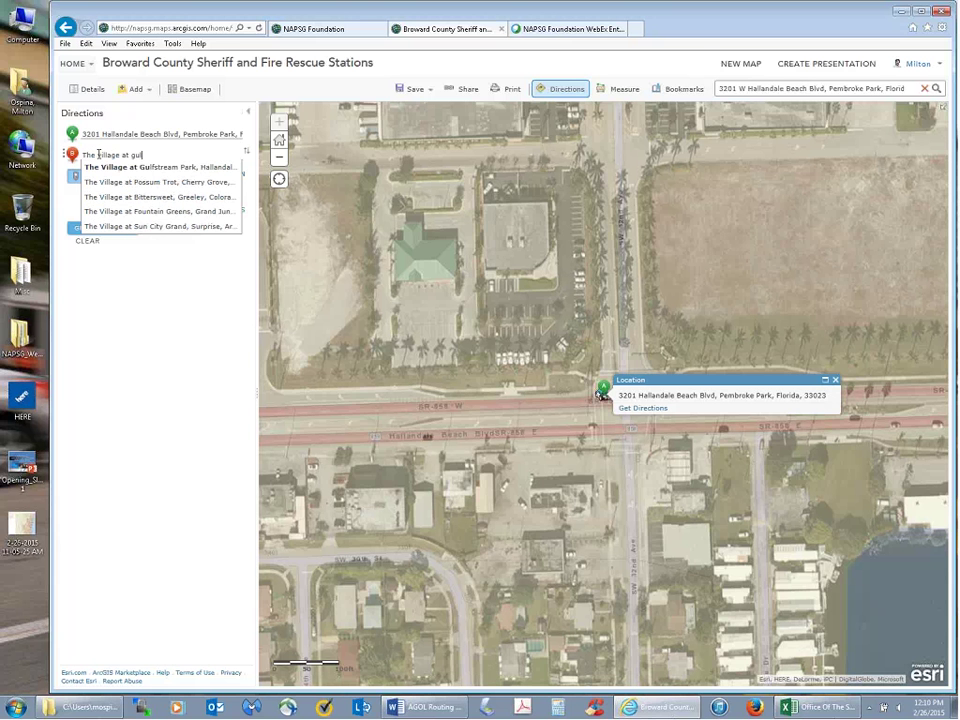
type("f")
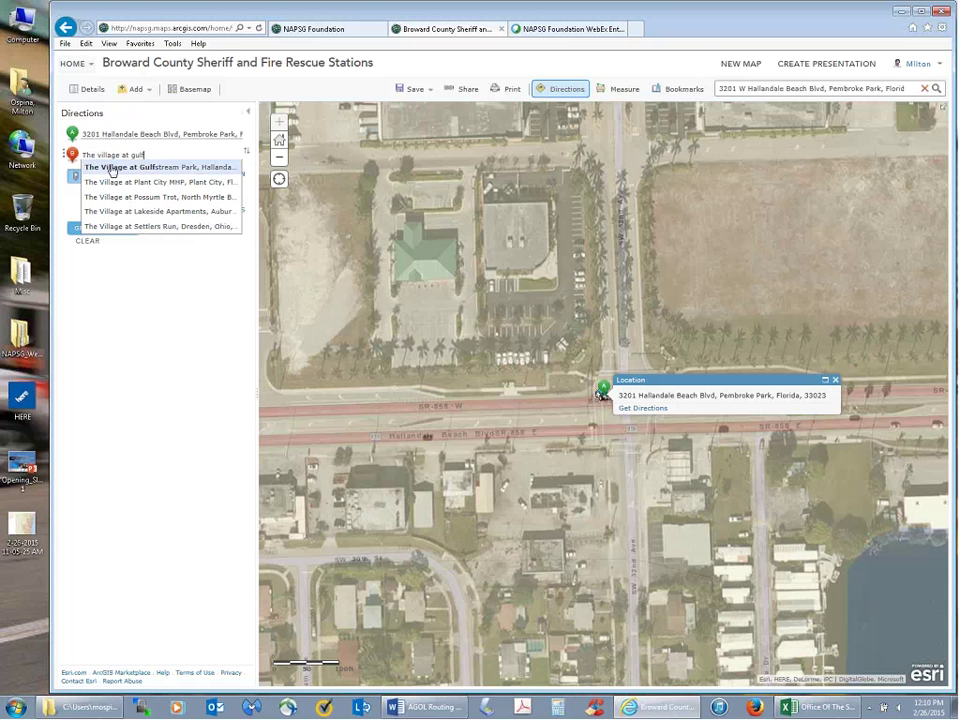
left_click(110, 167)
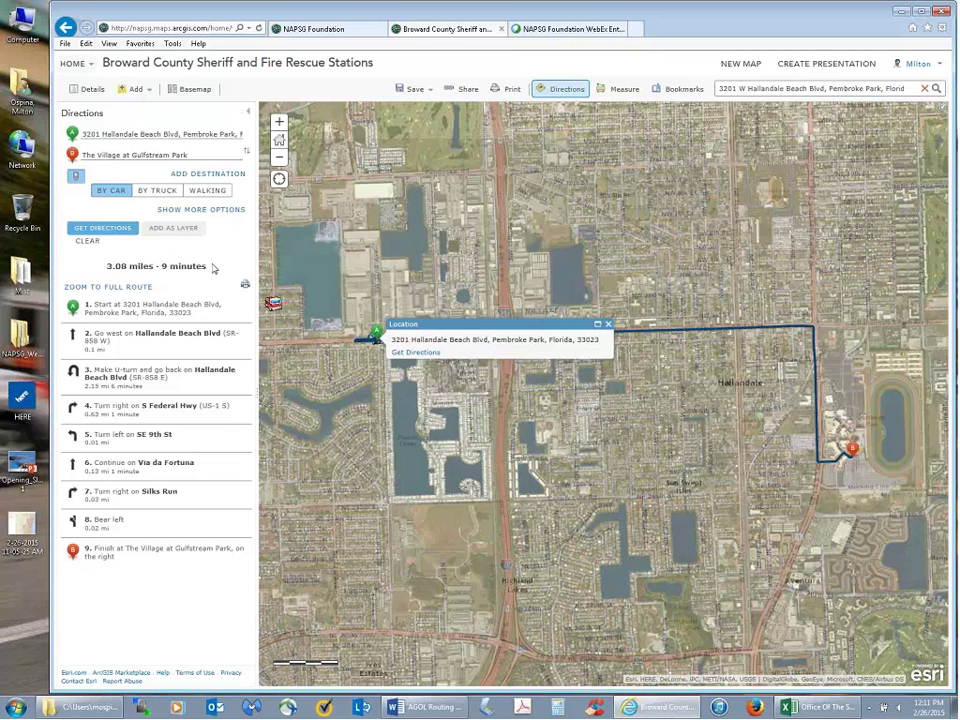
Step: Recalculate the driving route with Use traffic enabled and highlight the route's total distance and time
left_click(230, 211)
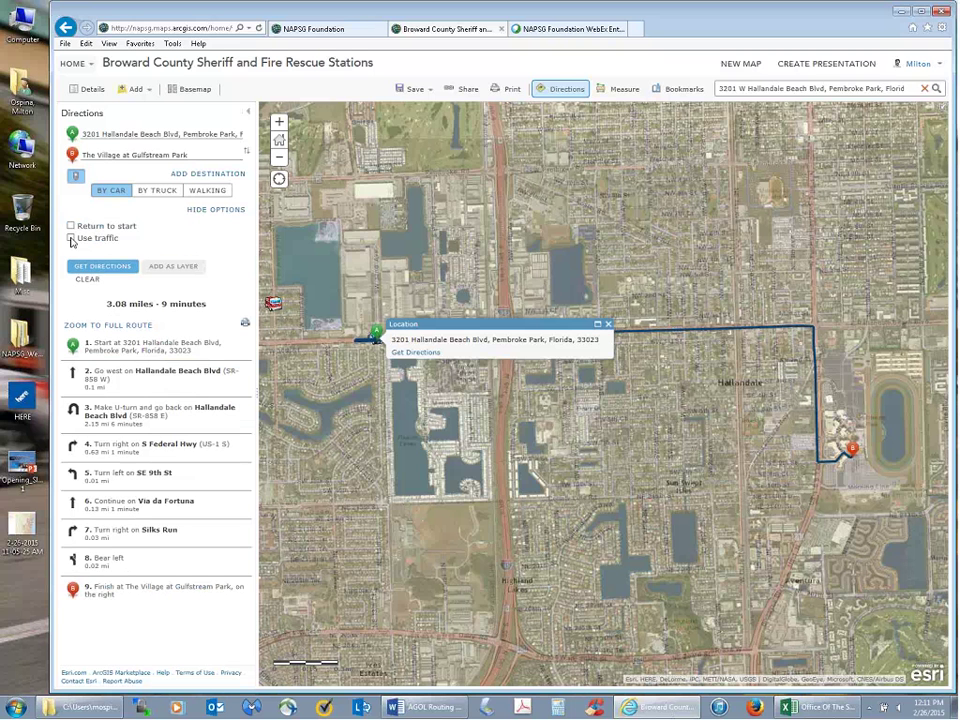
left_click(71, 238)
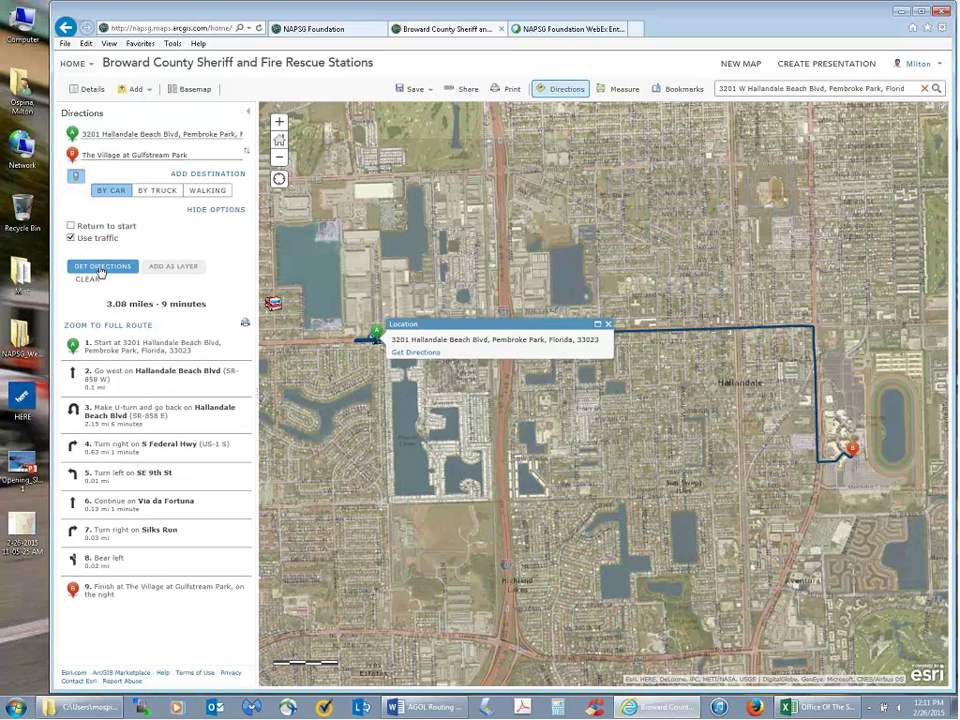
left_click(100, 268)
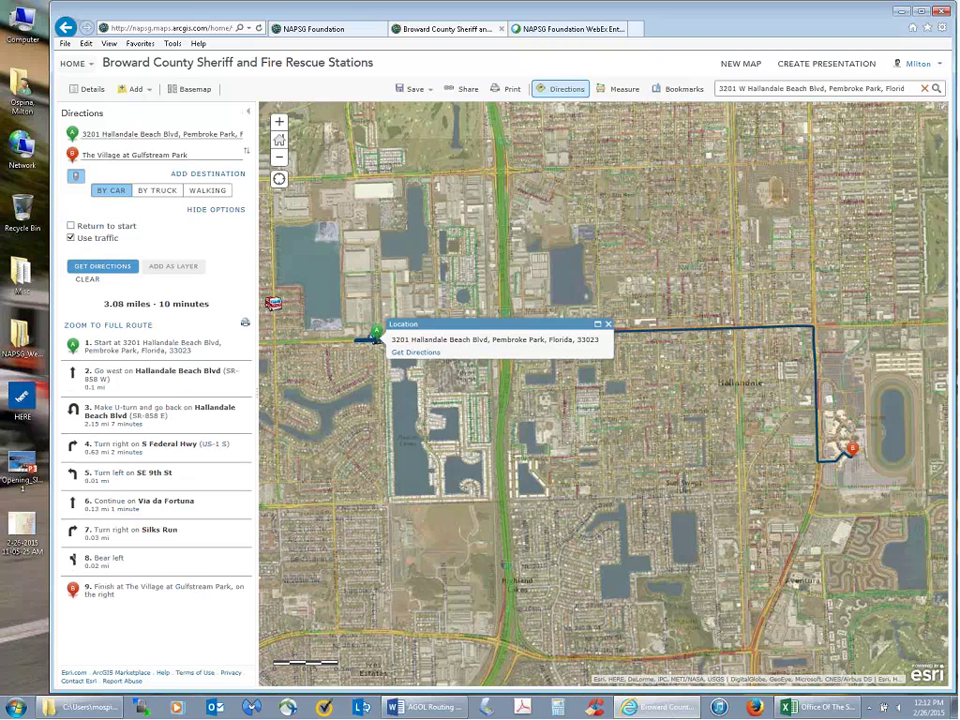
triple_click(125, 306)
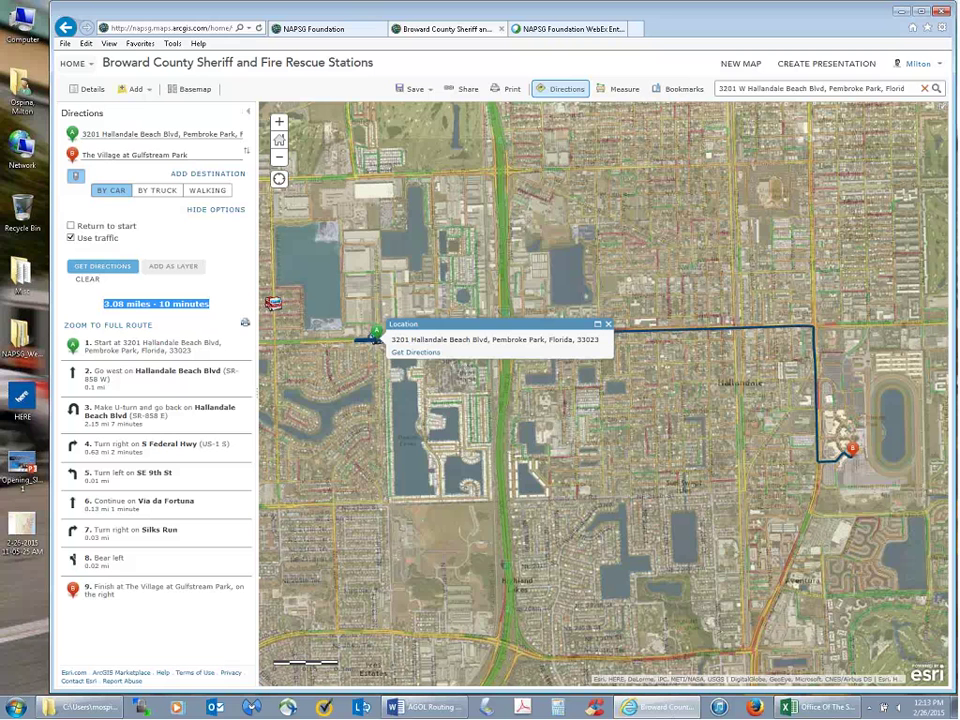
Step: Read Scenario 2 about visiting all district offices in the Word exercise document, highlight it, and return to the web map
left_click(425, 707)
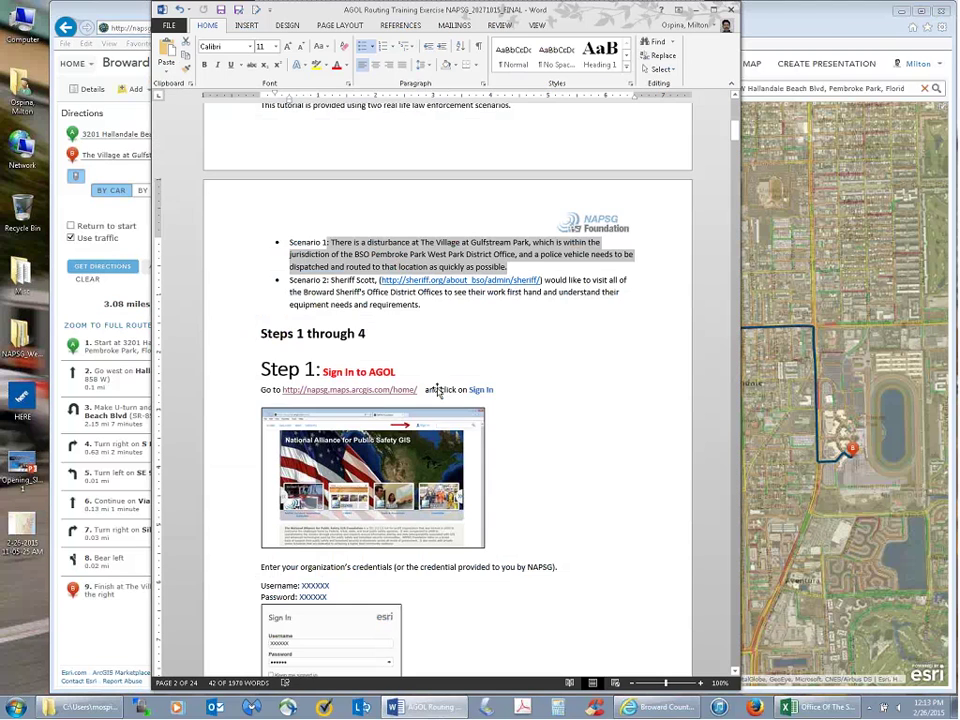
triple_click(306, 283)
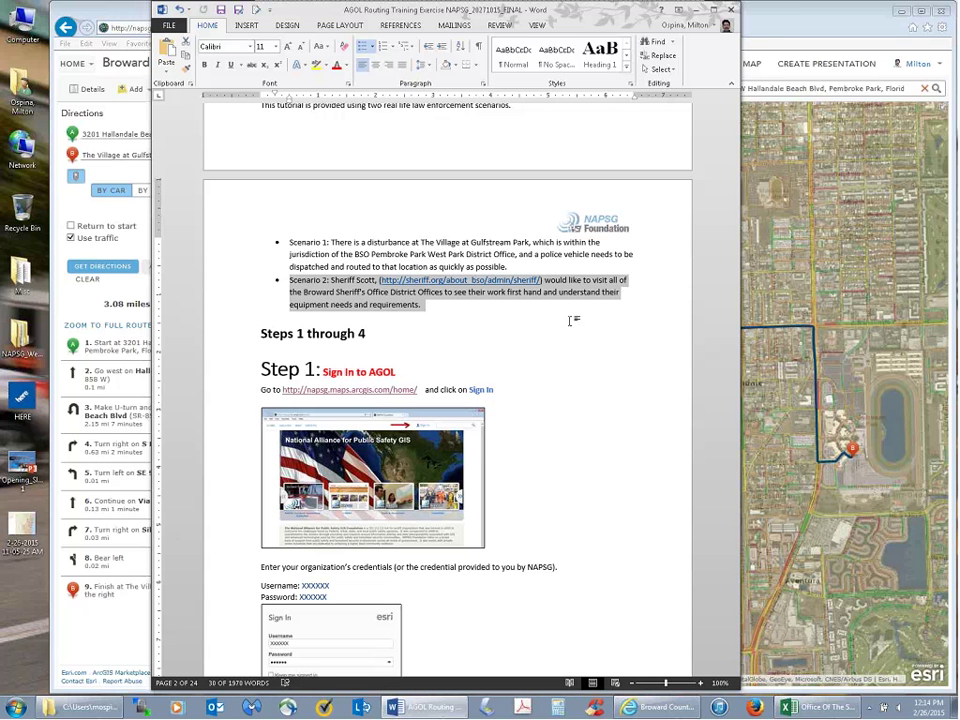
left_click(768, 16)
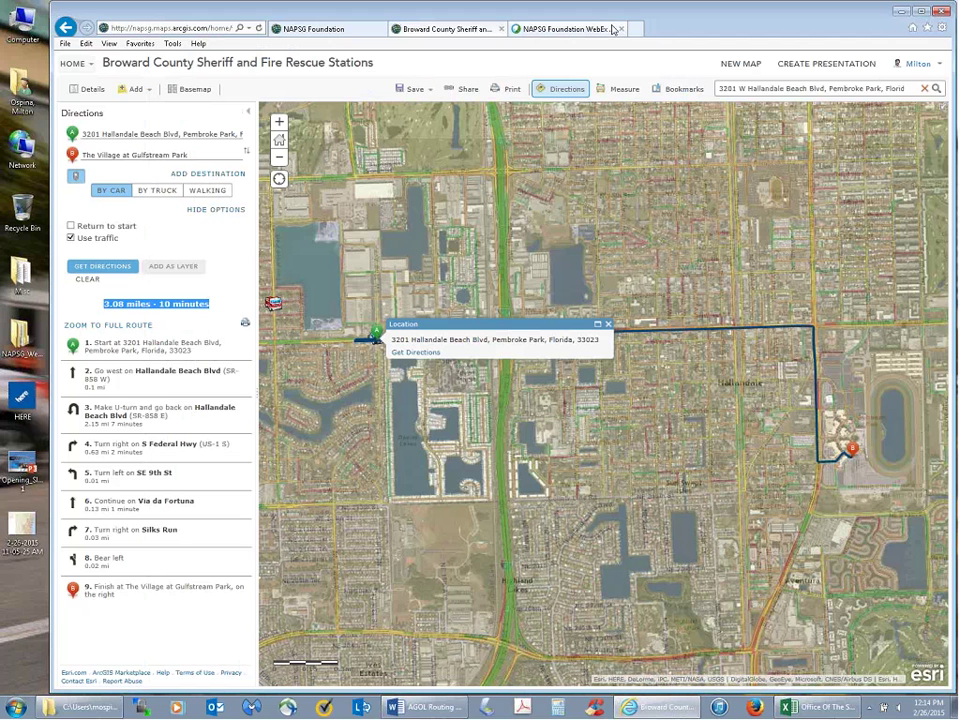
Step: Close the directions and turn off the World Imagery layer
left_click(248, 117)
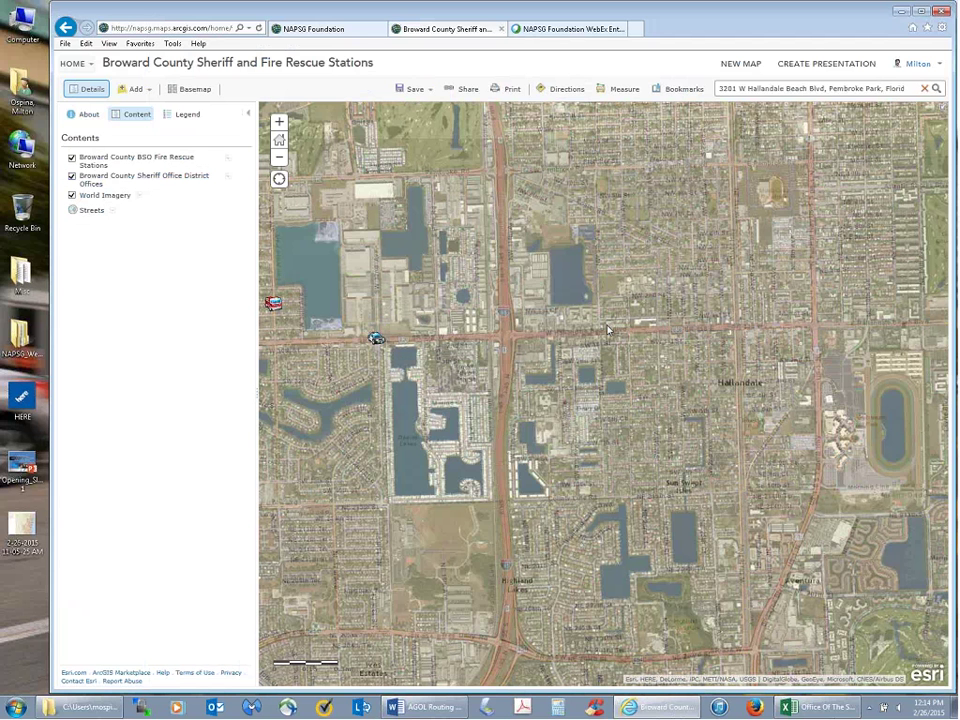
left_click(72, 196)
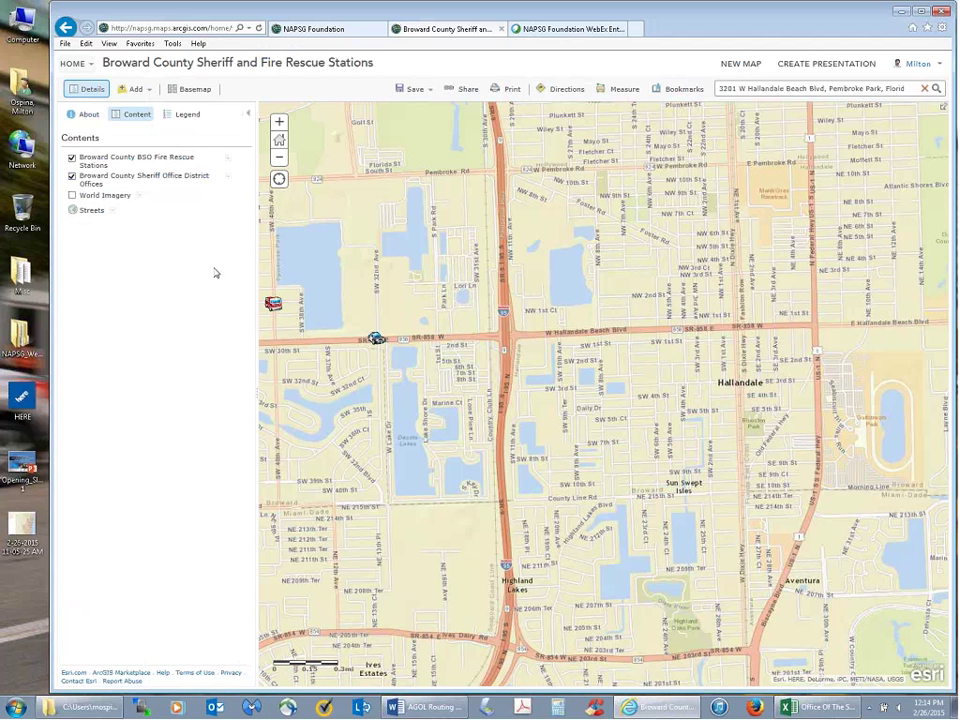
Step: Check the files in the Routing Exercise folder in Windows Explorer and return to the web map
left_click(88, 707)
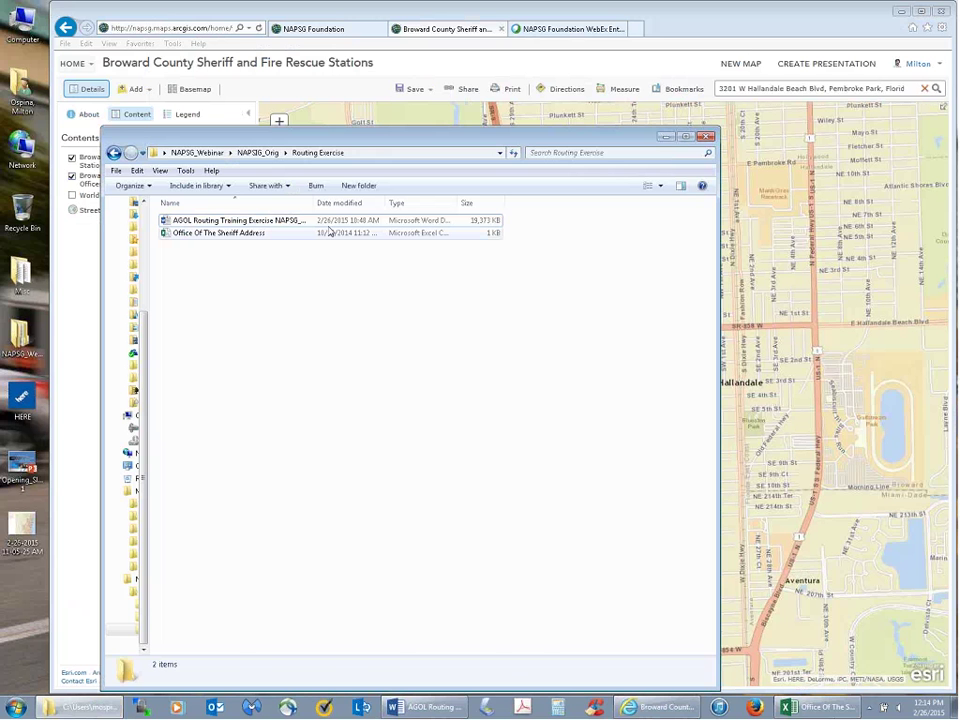
left_click(666, 136)
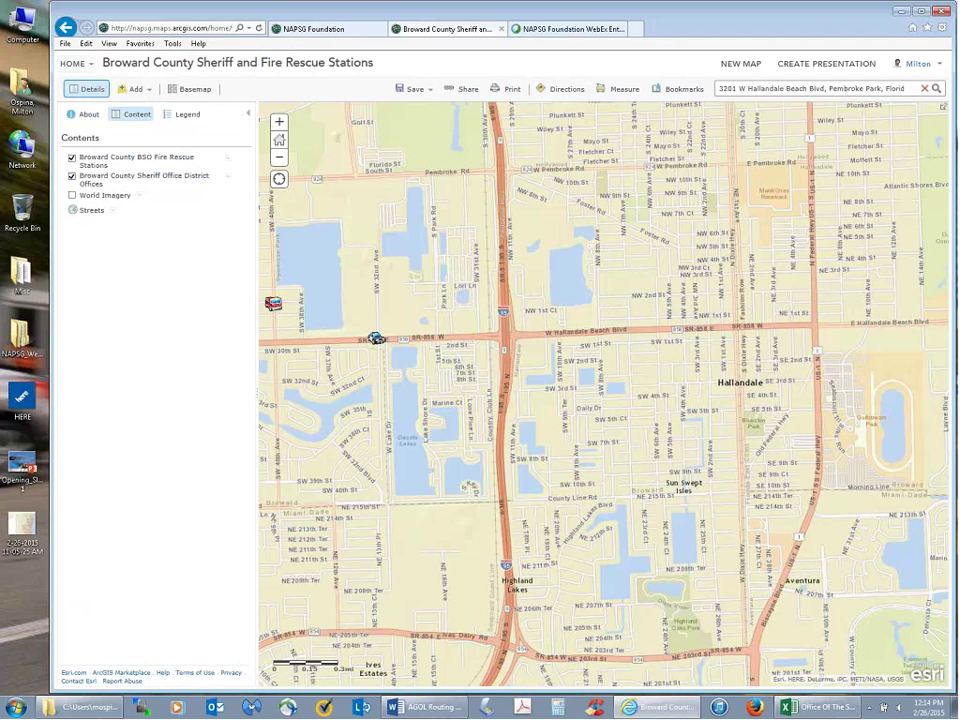
Step: Review the Office Of The Sheriff Address spreadsheet in Excel, highlighting the address, city, state and zip fields, and minimize it
left_click(820, 708)
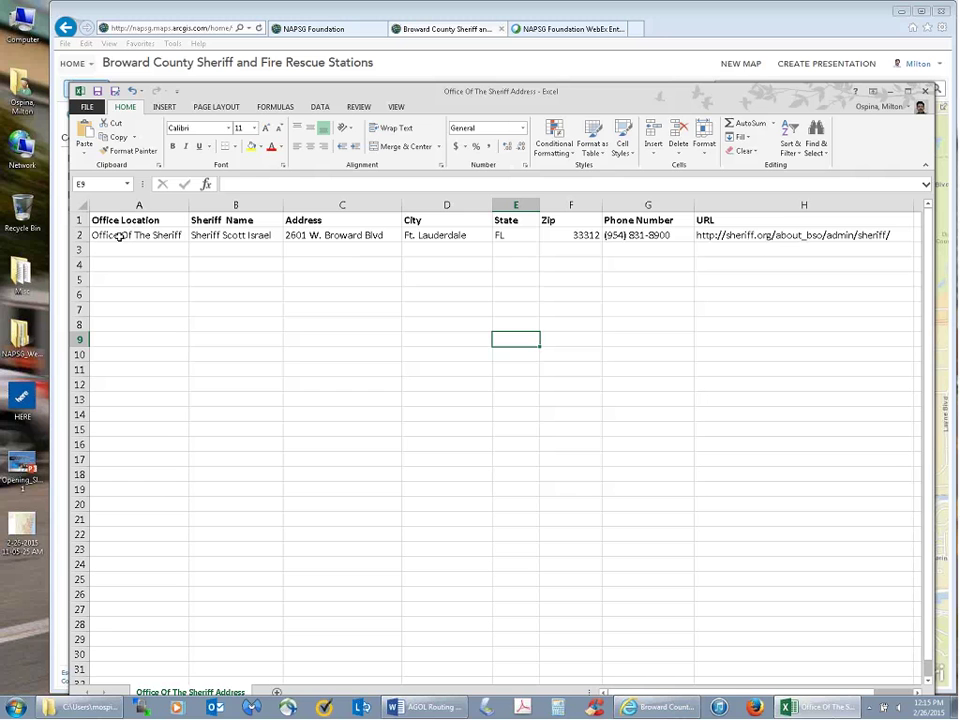
left_click(307, 219)
left_click_drag(408, 219, 590, 236)
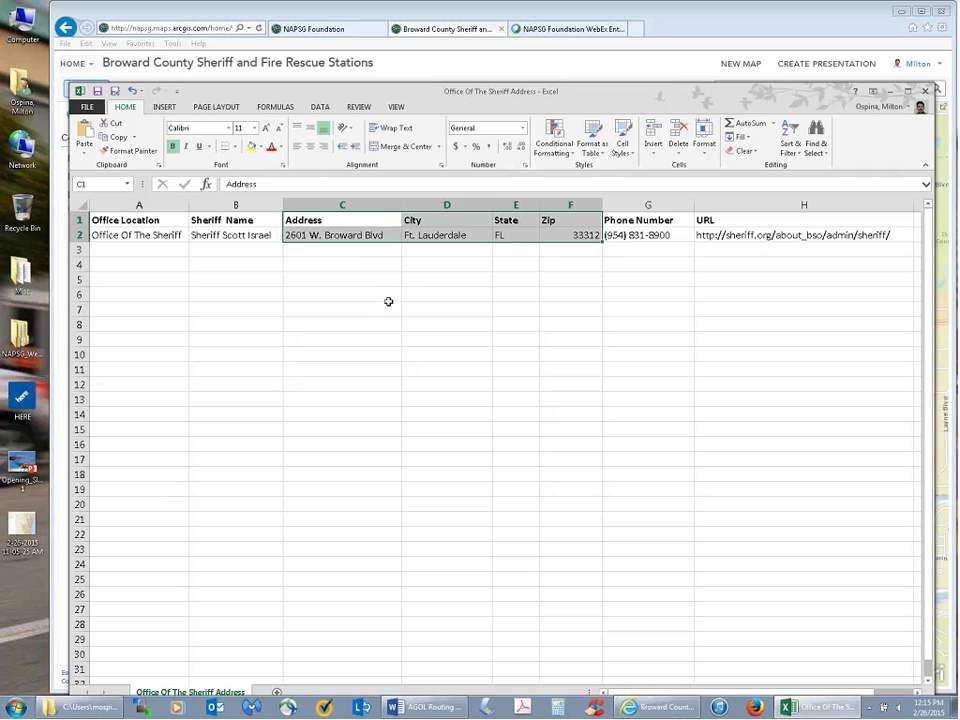
left_click_drag(303, 234, 566, 236)
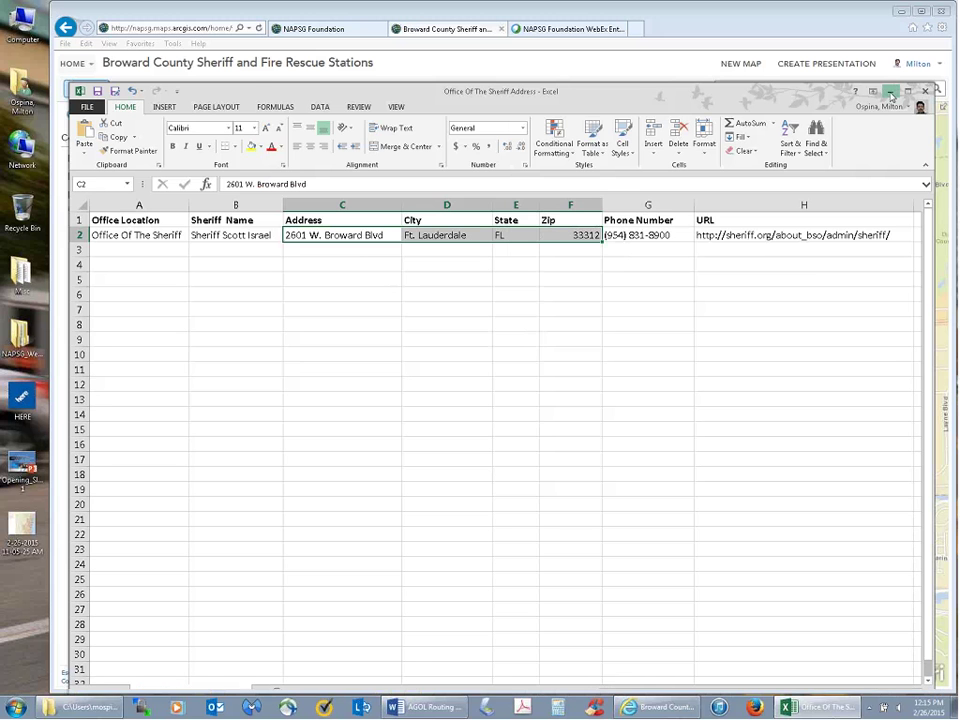
left_click(889, 91)
Step: Bring the Office Of The Sheriff Address CSV file from the Routing Exercise folder onto the web map
left_click(75, 707)
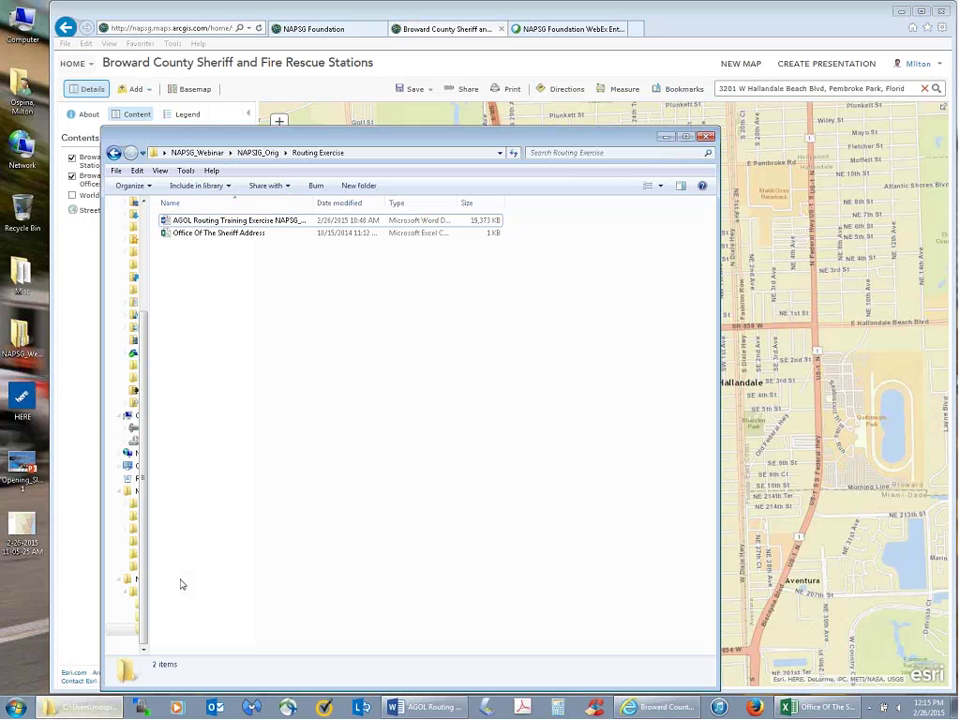
left_click_drag(238, 233, 841, 318)
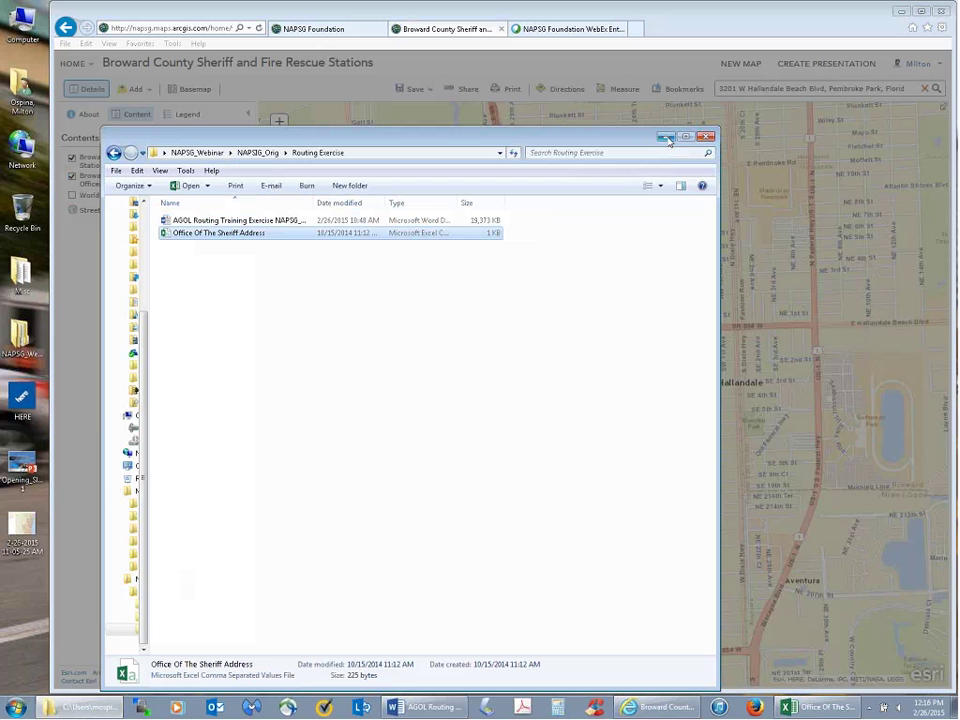
left_click(666, 137)
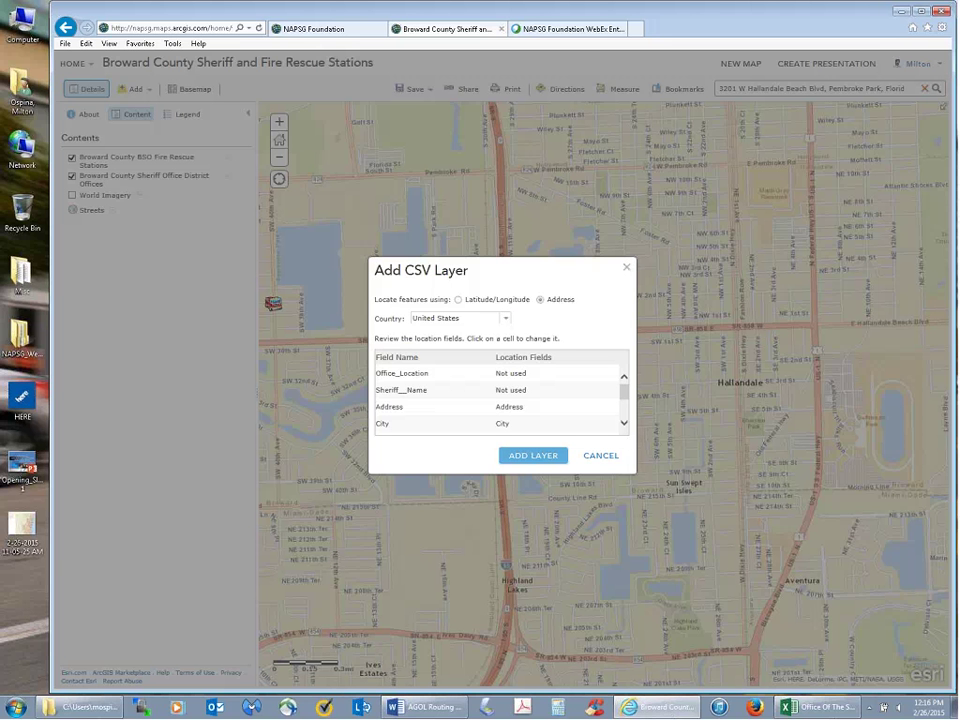
Step: Review the CSV location fields, add the layer using United States addresses, and view the new point's pop-up
left_click(505, 318)
left_click(619, 331)
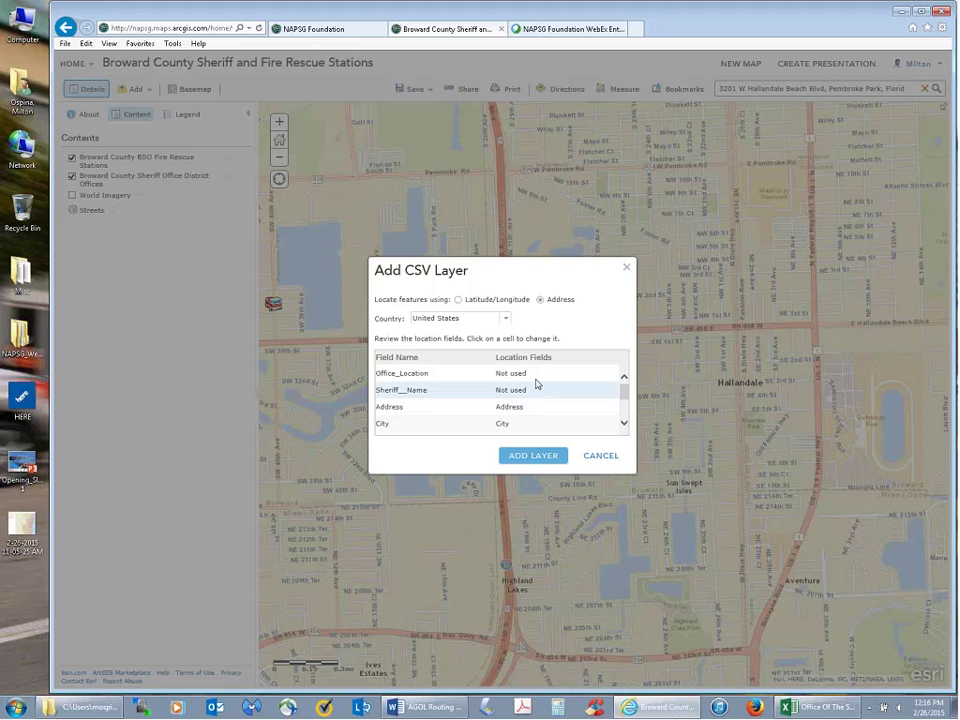
left_click(624, 425)
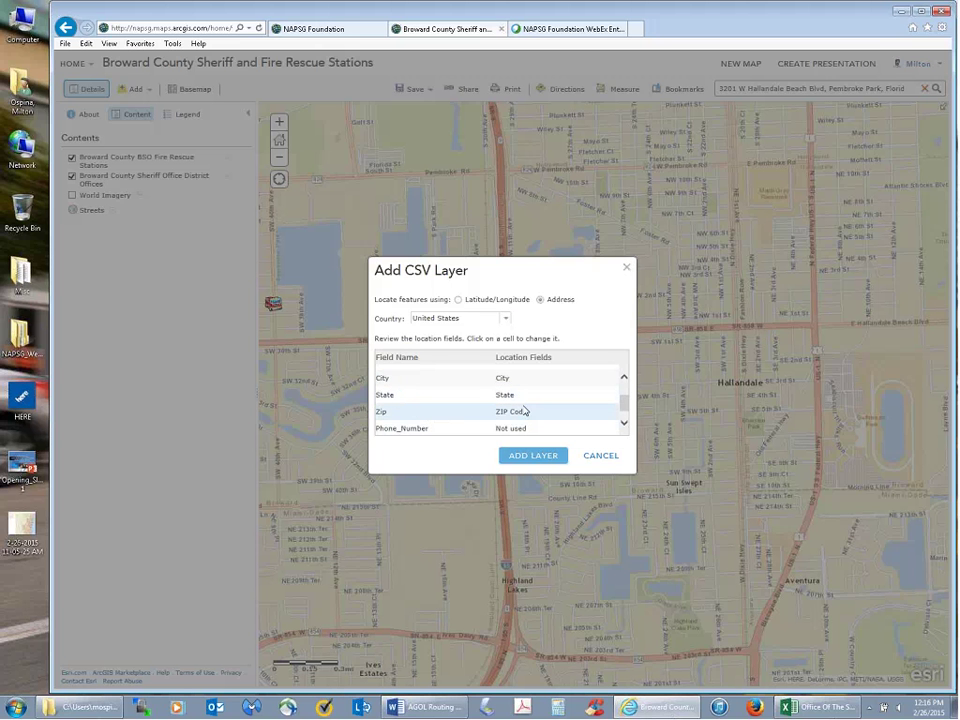
left_click(533, 456)
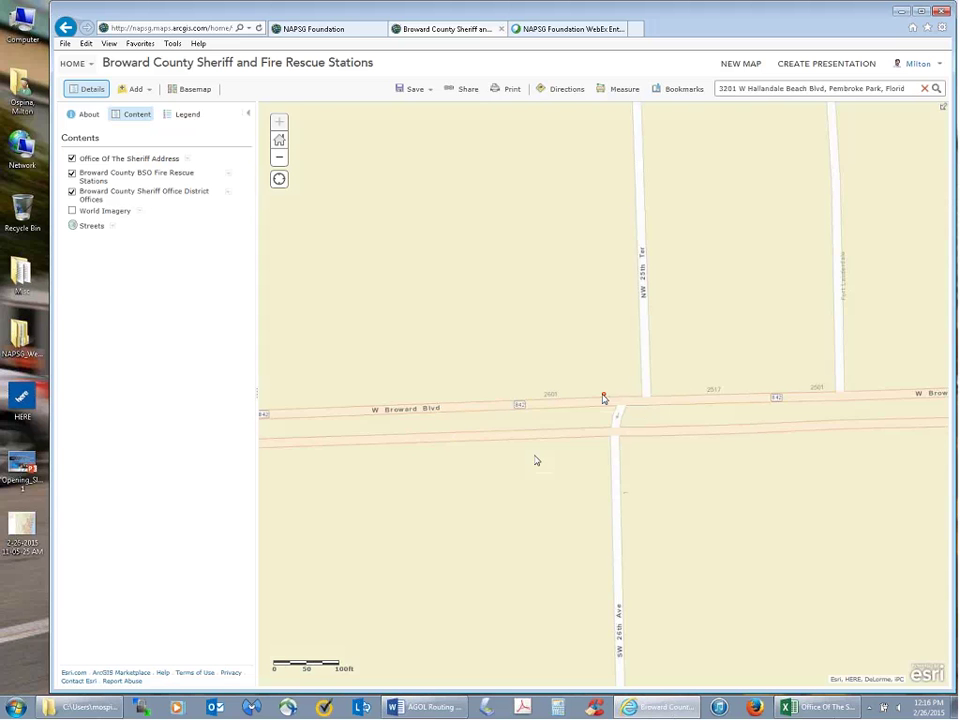
left_click(604, 397)
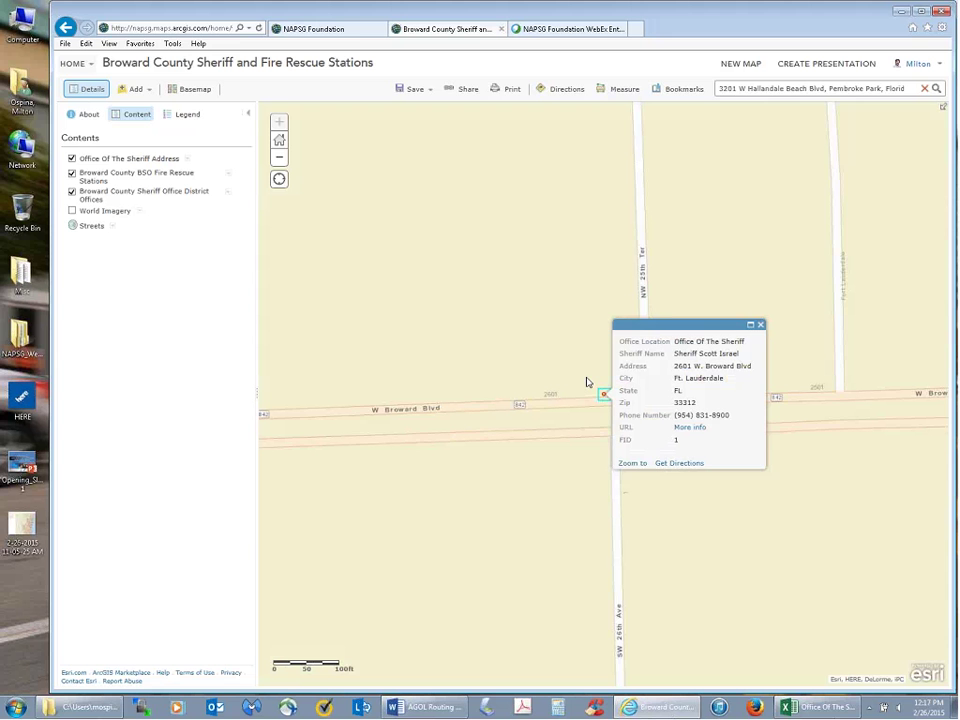
Step: Change the Office Of The Sheriff Address layer's symbol to an enlarged red pushpin from the Basic set
left_click(188, 161)
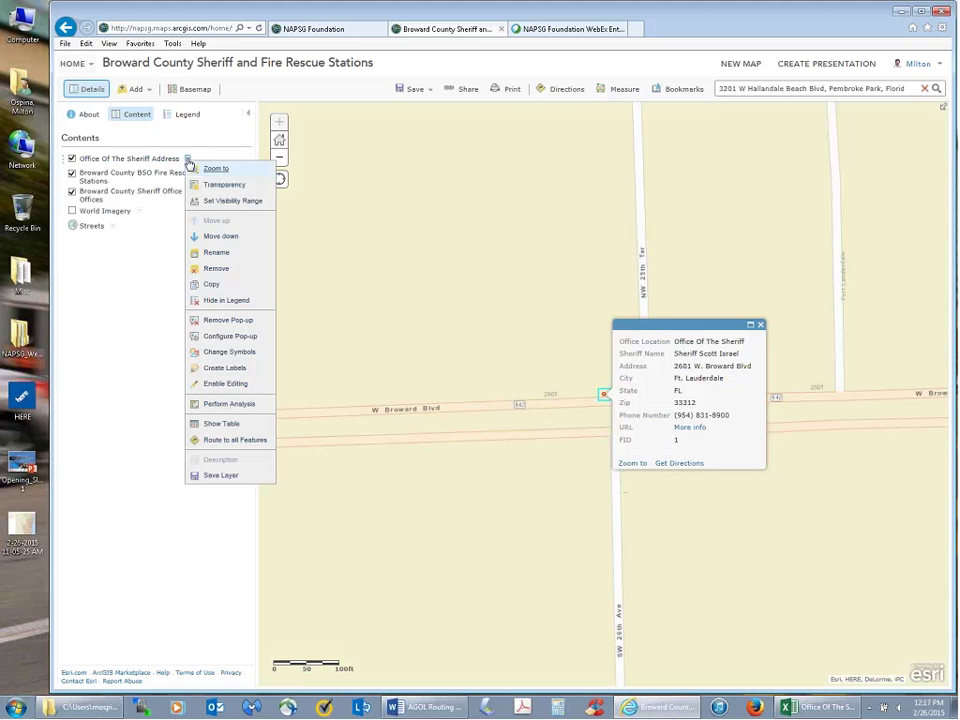
left_click(220, 354)
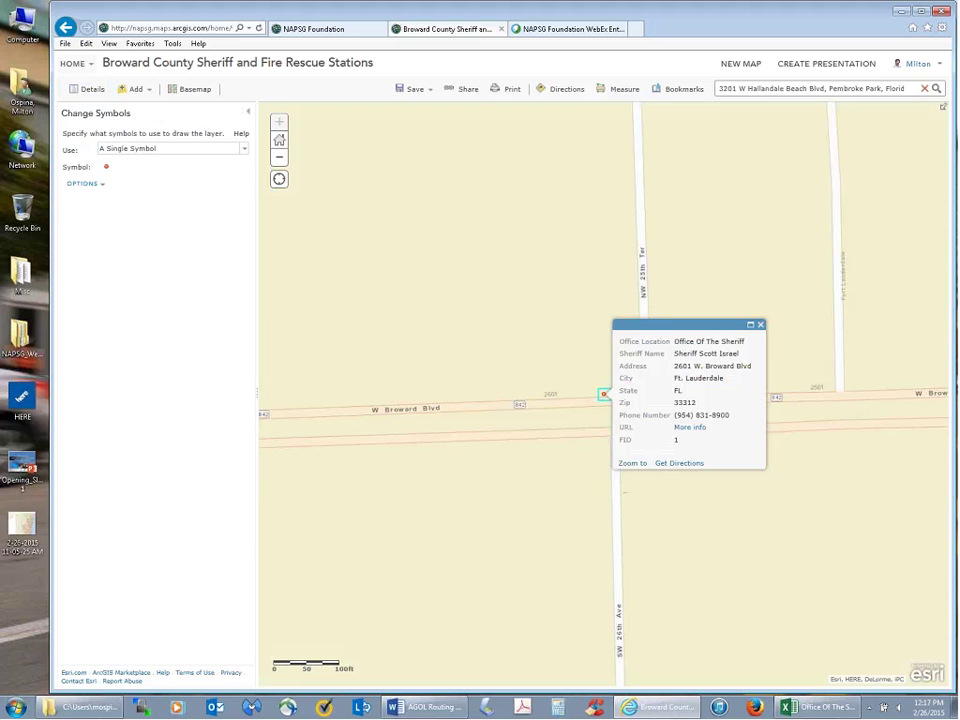
left_click(92, 185)
left_click(94, 199)
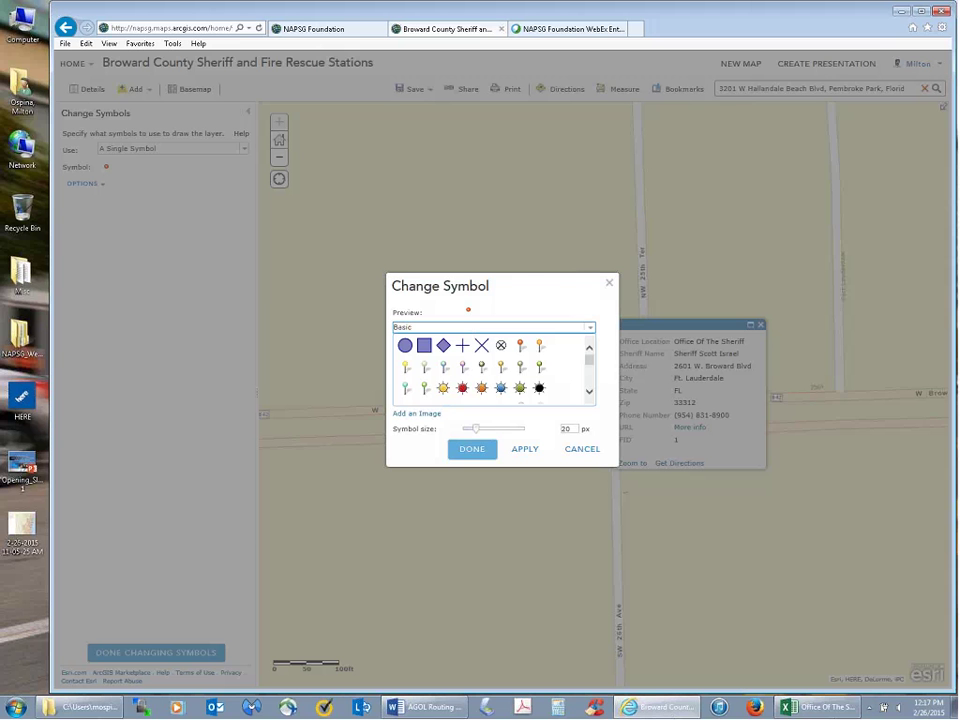
left_click(520, 345)
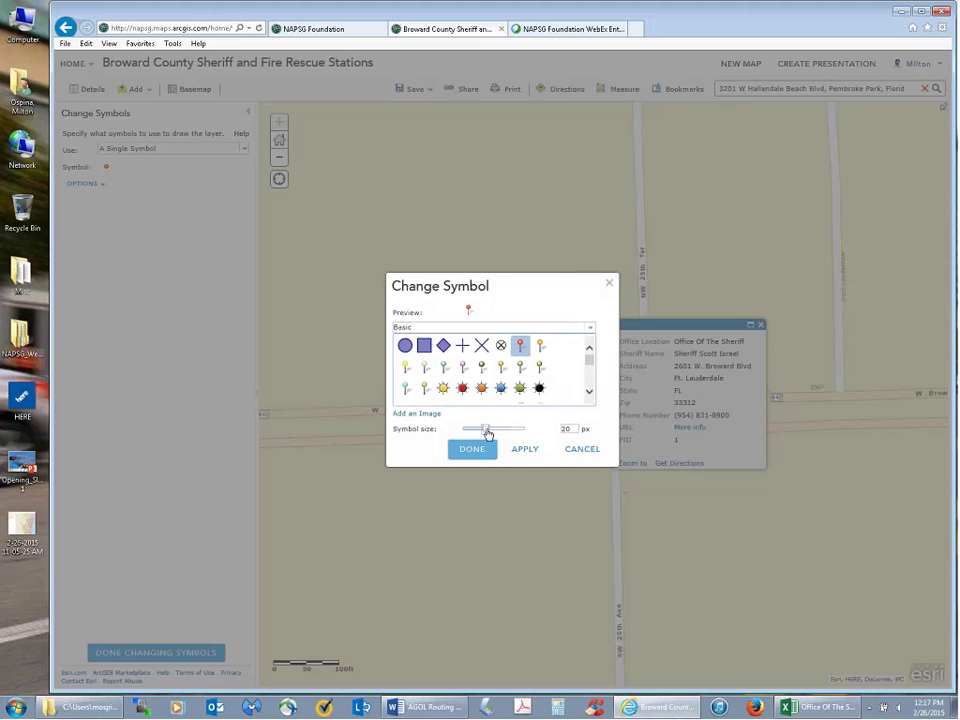
left_click_drag(488, 432, 494, 436)
left_click(472, 472)
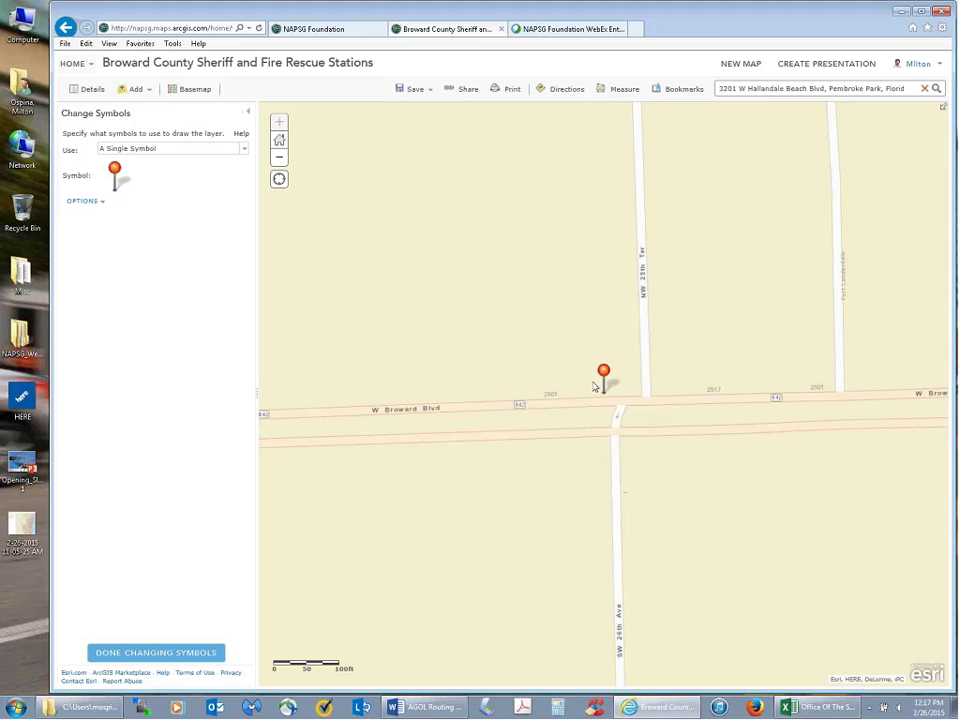
left_click(249, 113)
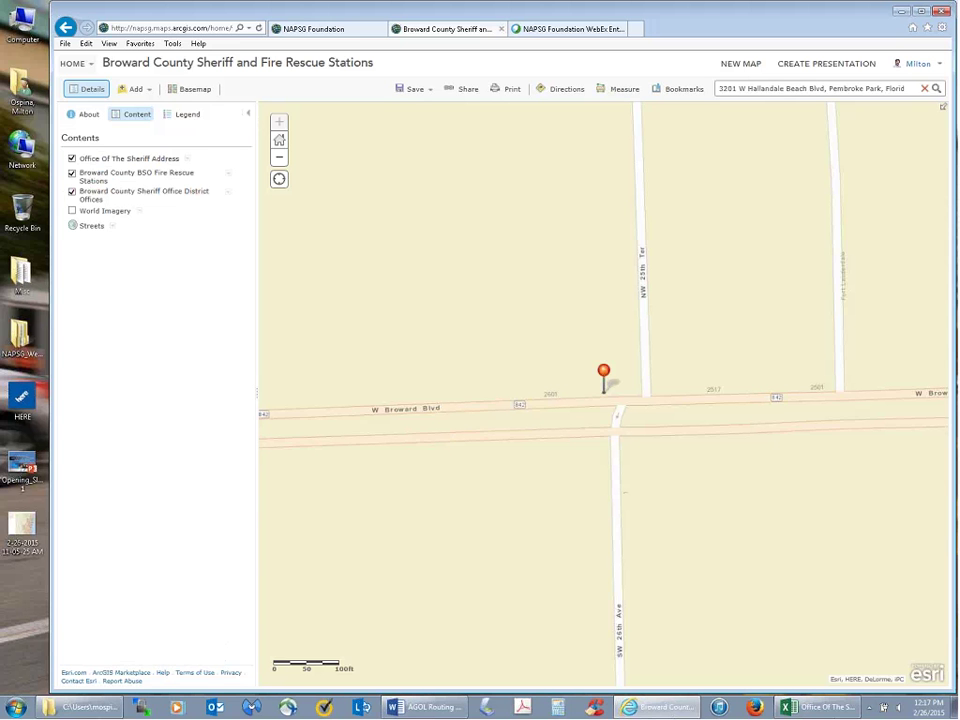
Step: Zoom to the Broward County Sheriff Office District Offices layer and hide the BSO Fire Rescue Stations layer
left_click(228, 194)
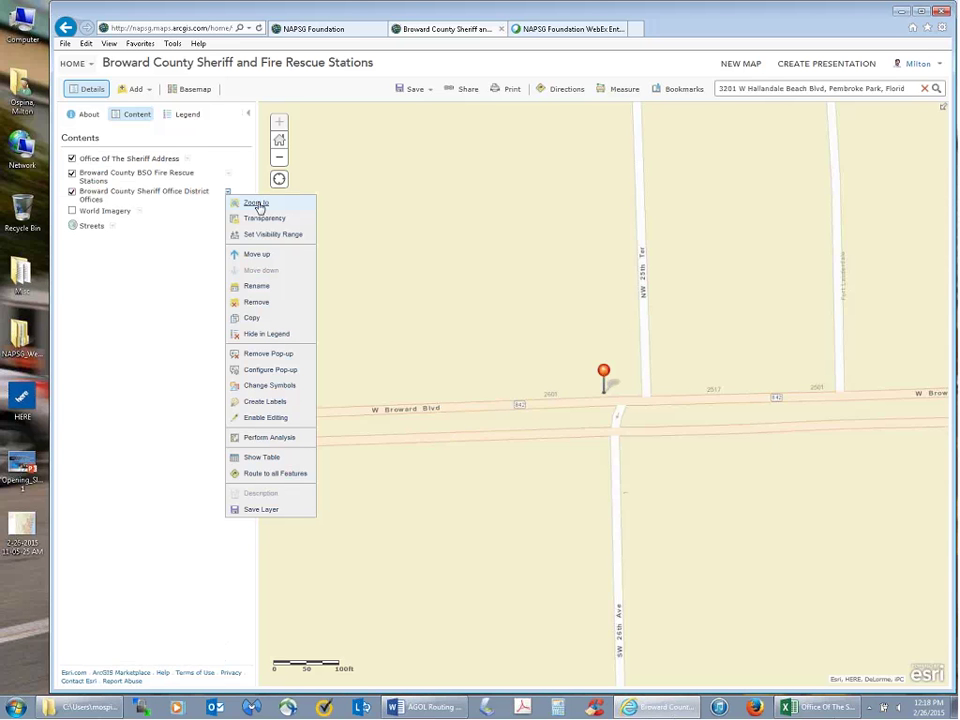
left_click(256, 203)
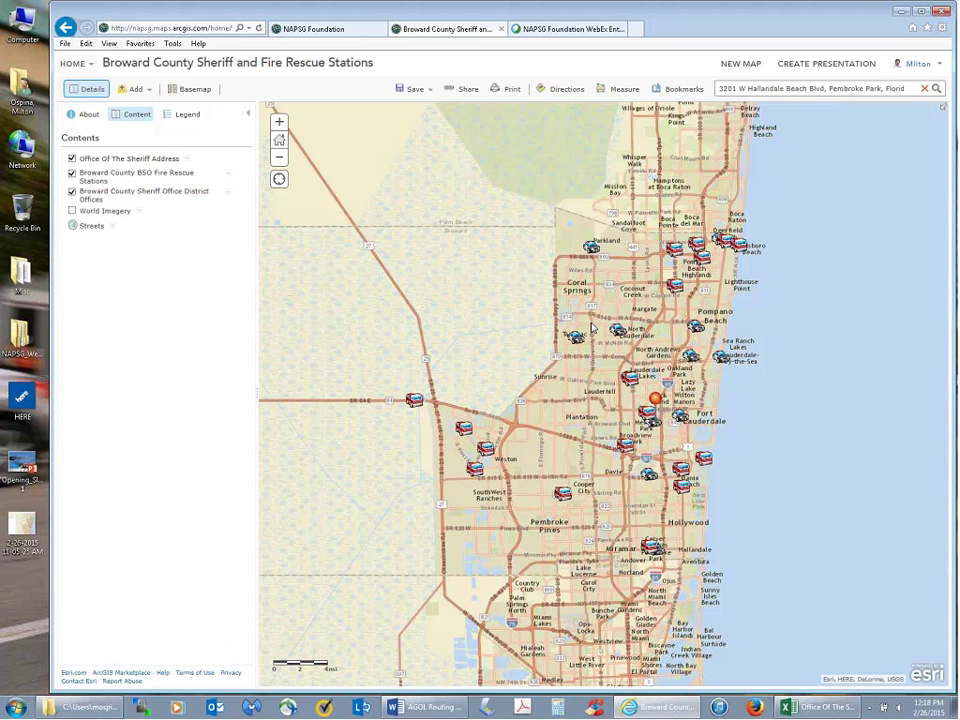
left_click(72, 175)
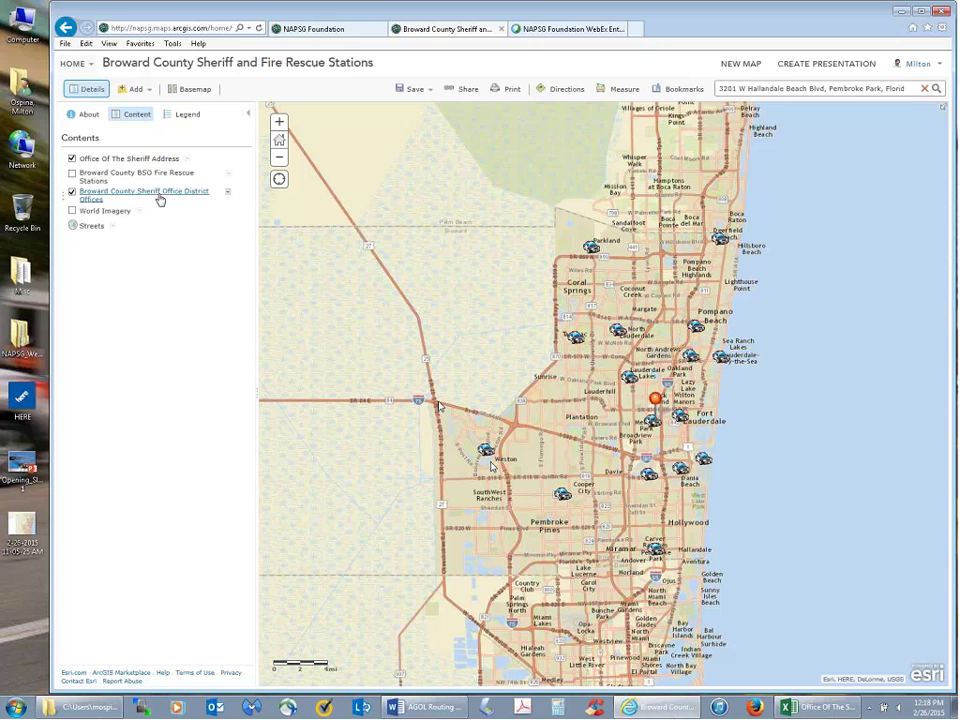
Step: Open Perform Analysis for the District Offices layer, read the Use Proximity description with Plan Routes highlighted, and expand that tool group
left_click(228, 195)
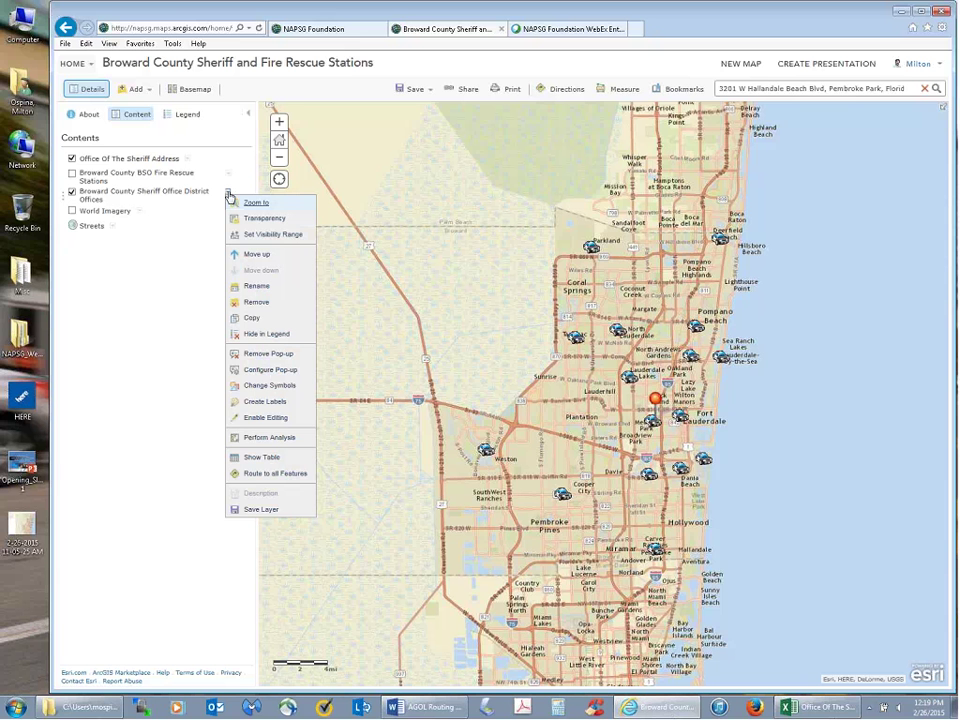
left_click(255, 439)
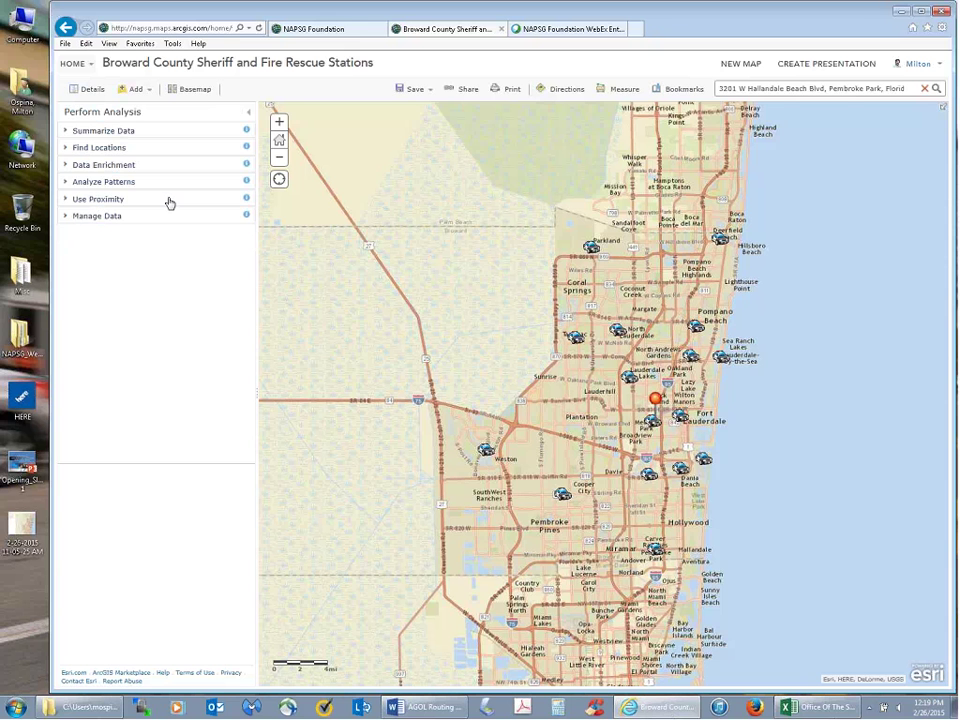
left_click(246, 198)
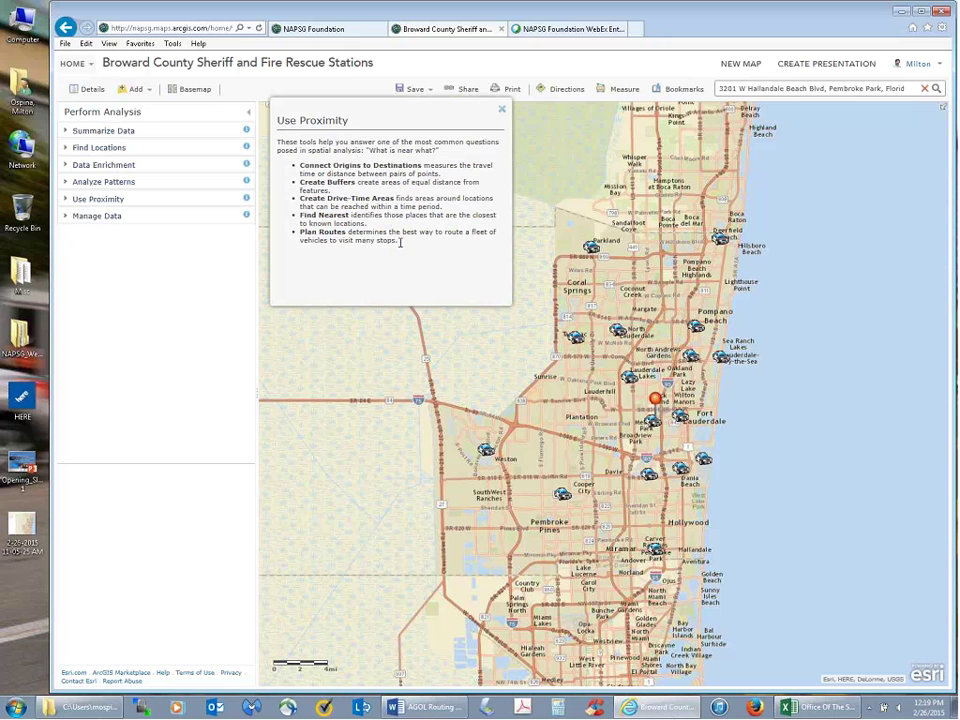
left_click_drag(400, 241, 299, 231)
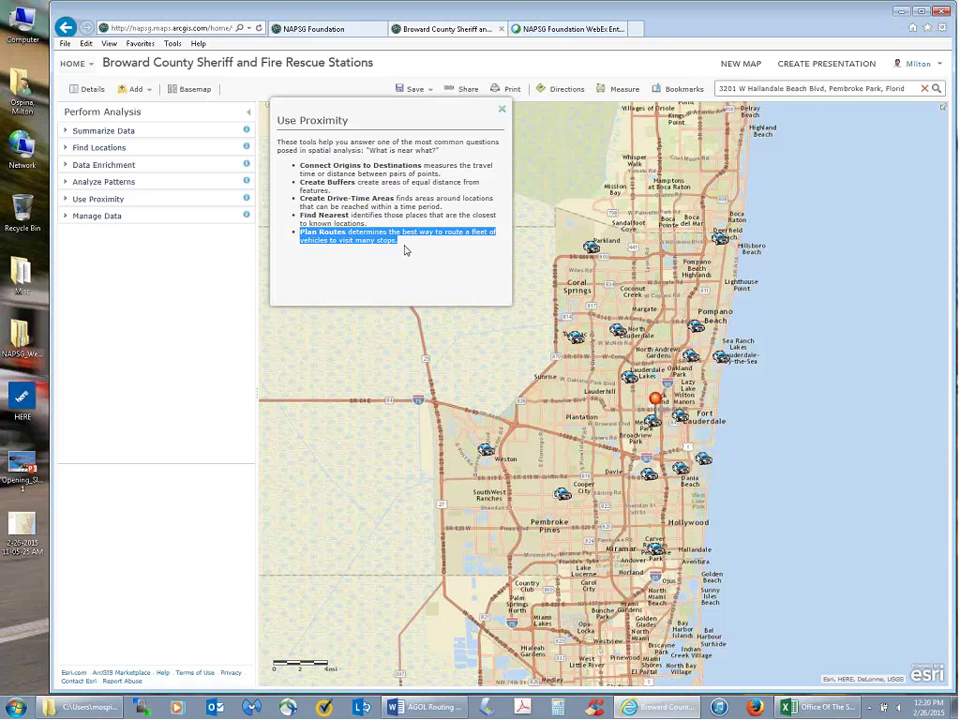
left_click(501, 110)
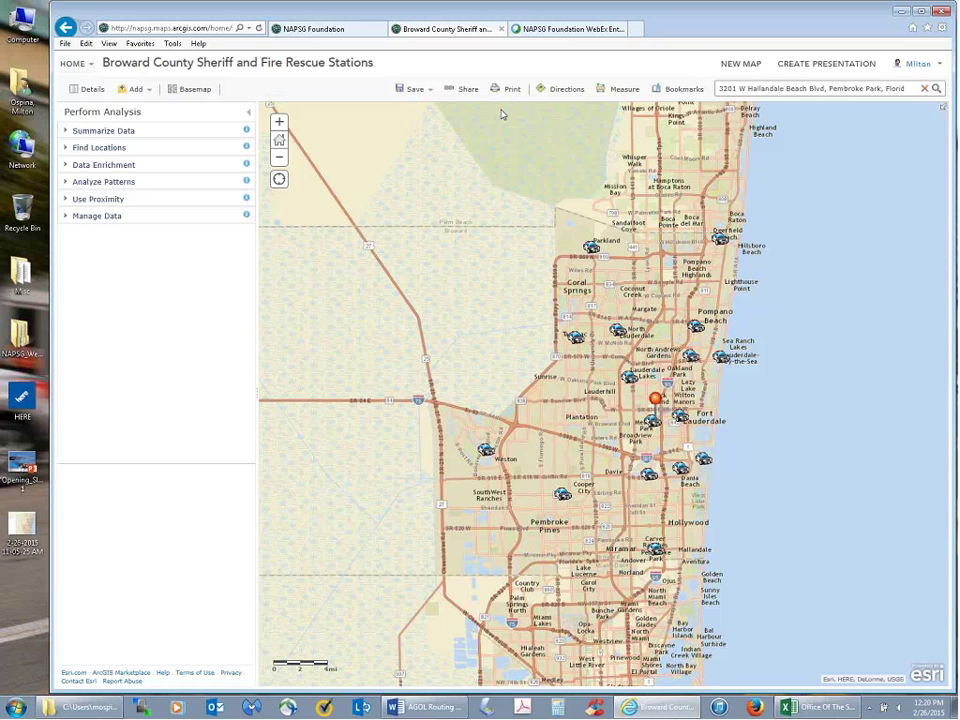
left_click(97, 199)
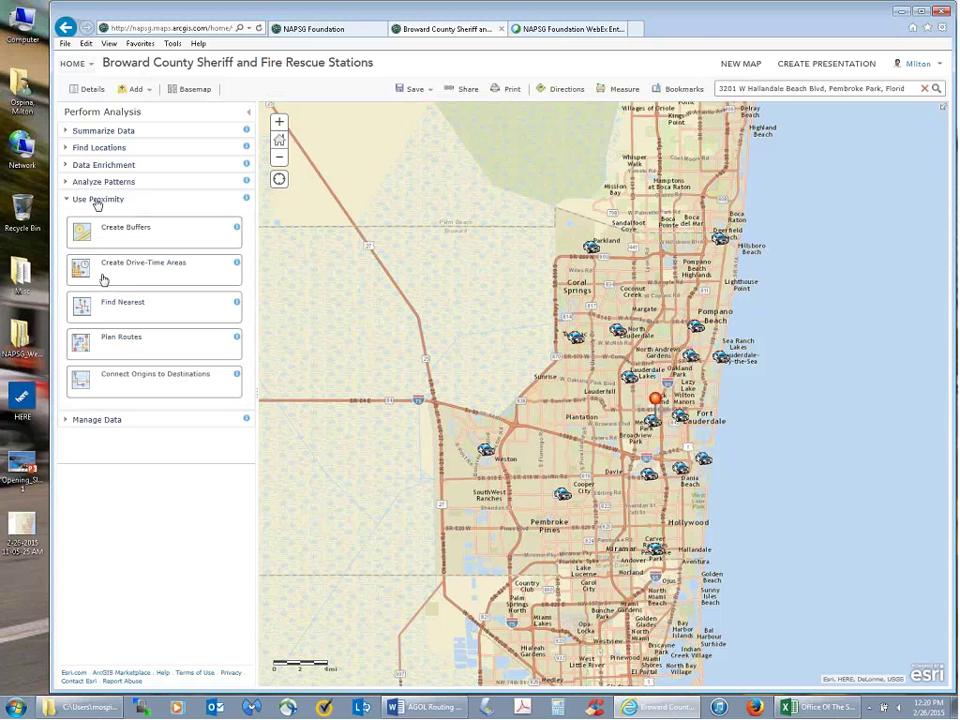
Step: Read the Plan Routes tool description and highlight the paragraph on its uses for mobile teams and transportation
left_click(229, 345)
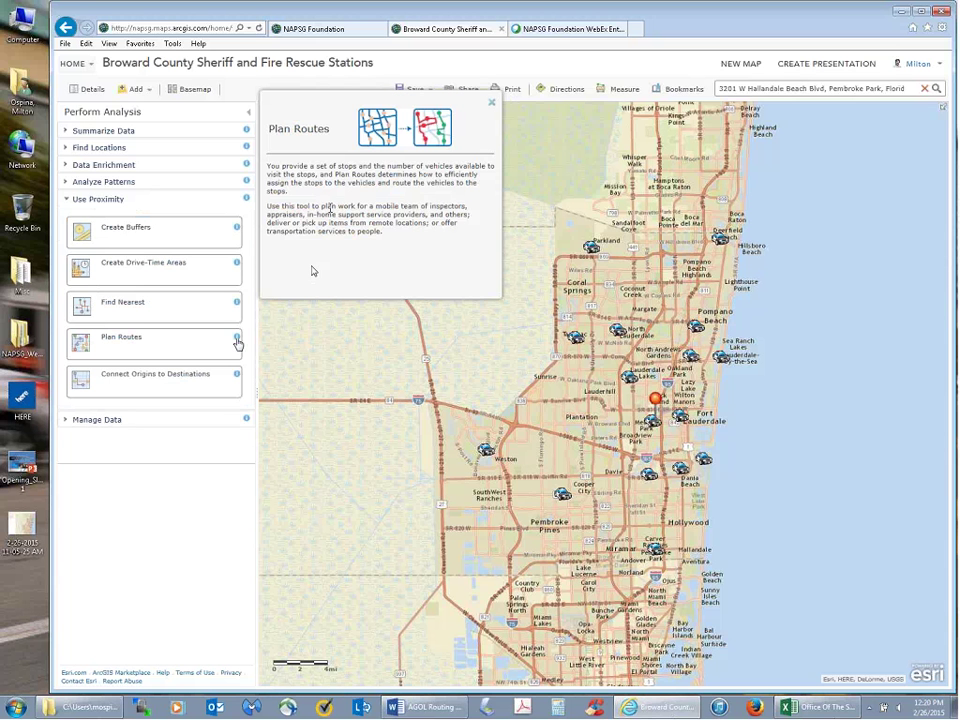
left_click_drag(267, 206, 386, 232)
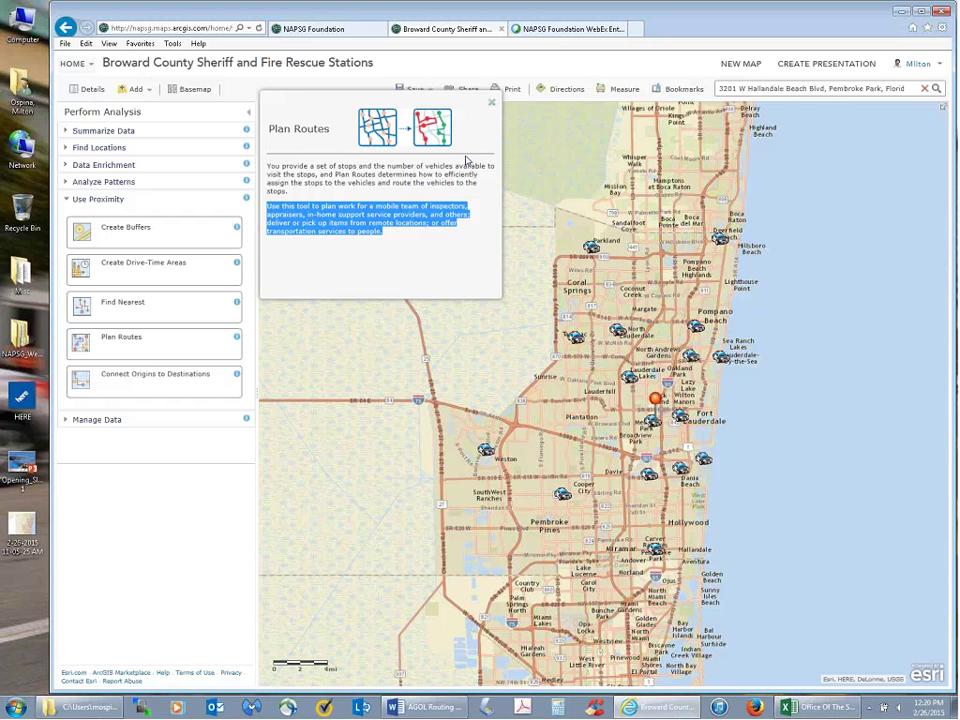
left_click(492, 106)
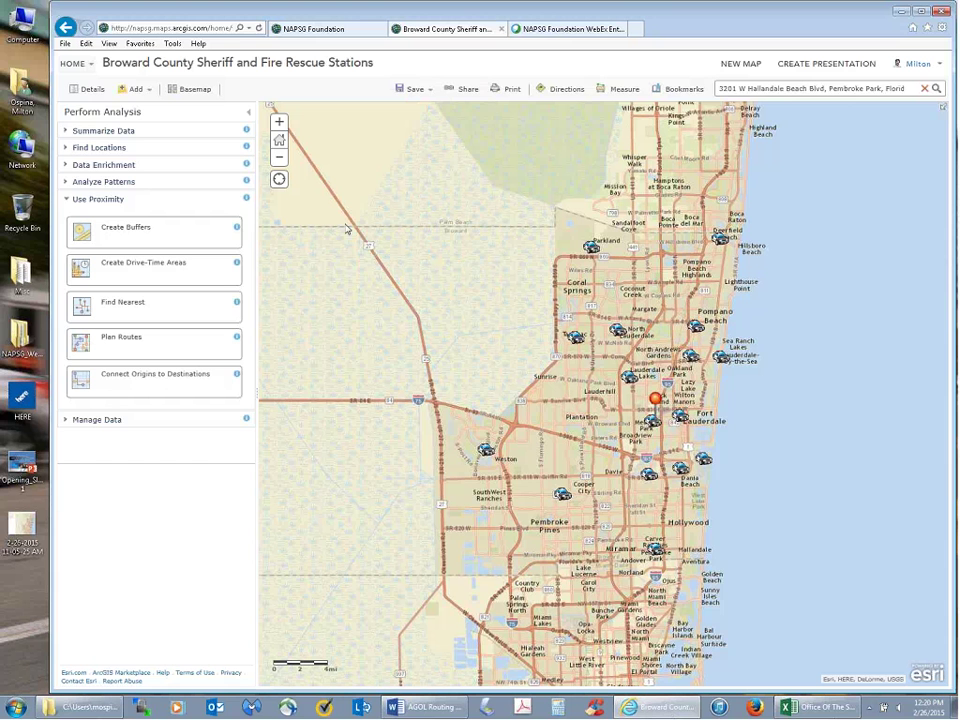
Step: Start the Plan Routes tool for the district offices and choose Driving as the travel mode
left_click(117, 340)
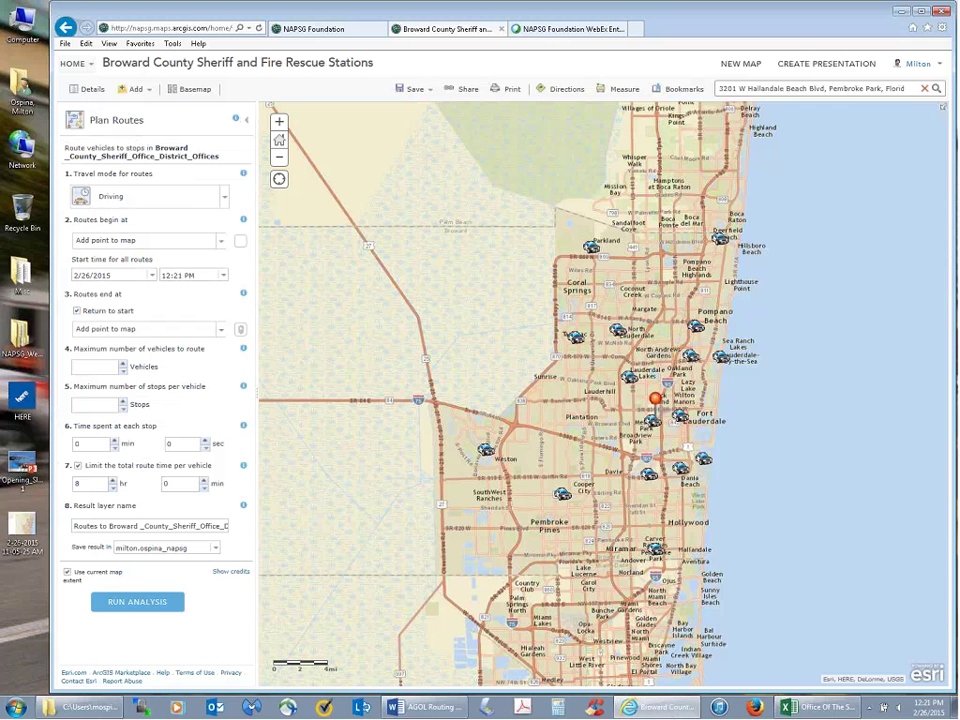
left_click(72, 63)
left_click(224, 198)
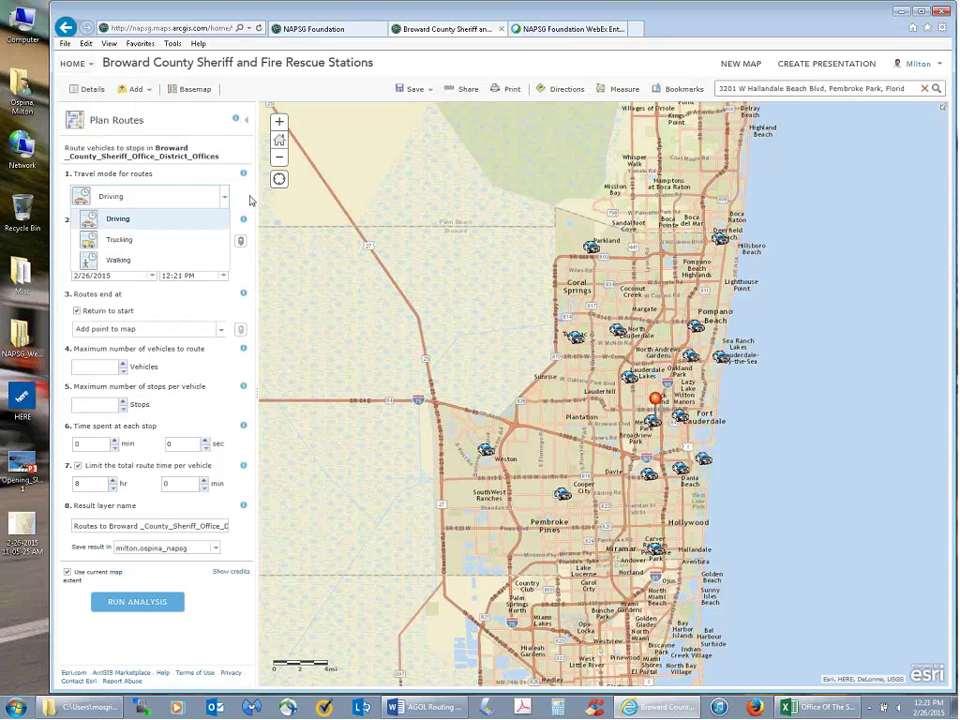
left_click(122, 221)
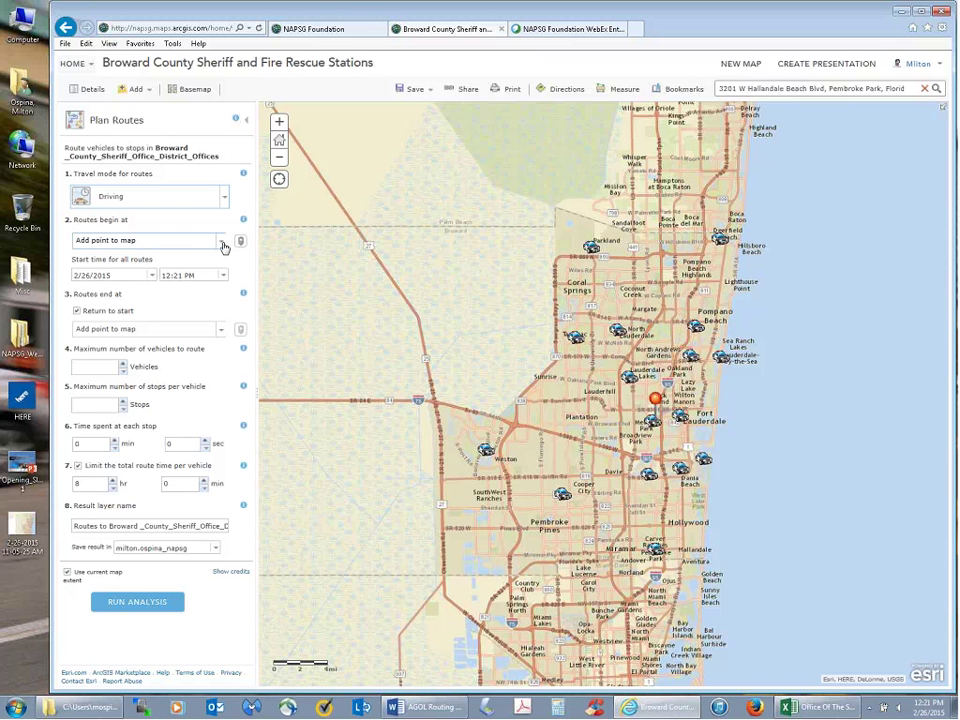
Step: Set the routes to begin at Office Of The Sheriff Address with a start time of 8:00 AM
left_click(223, 242)
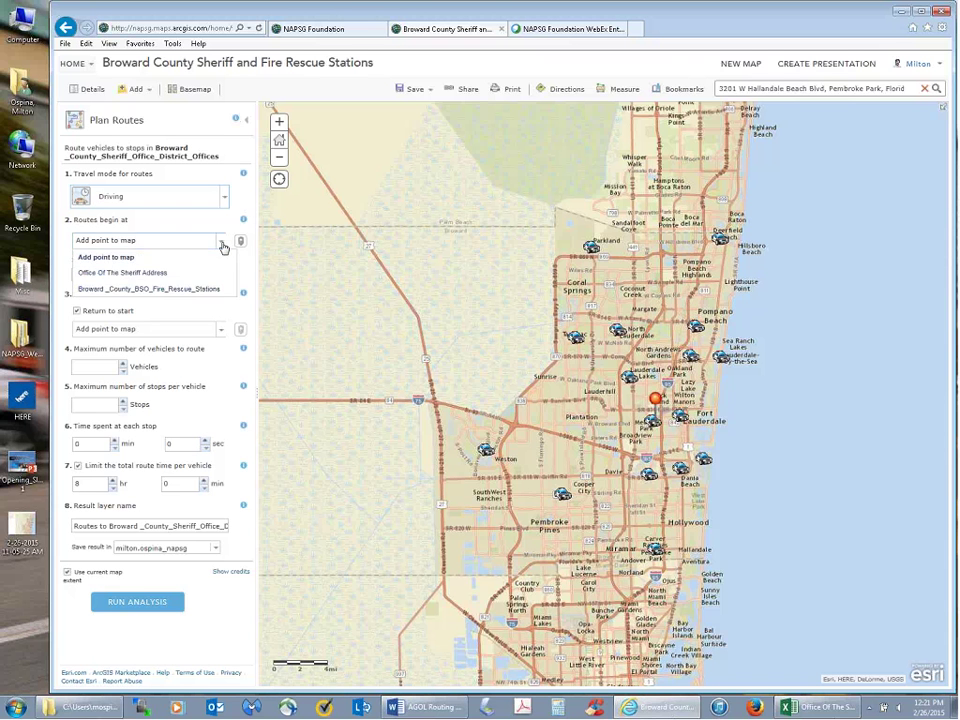
left_click(168, 274)
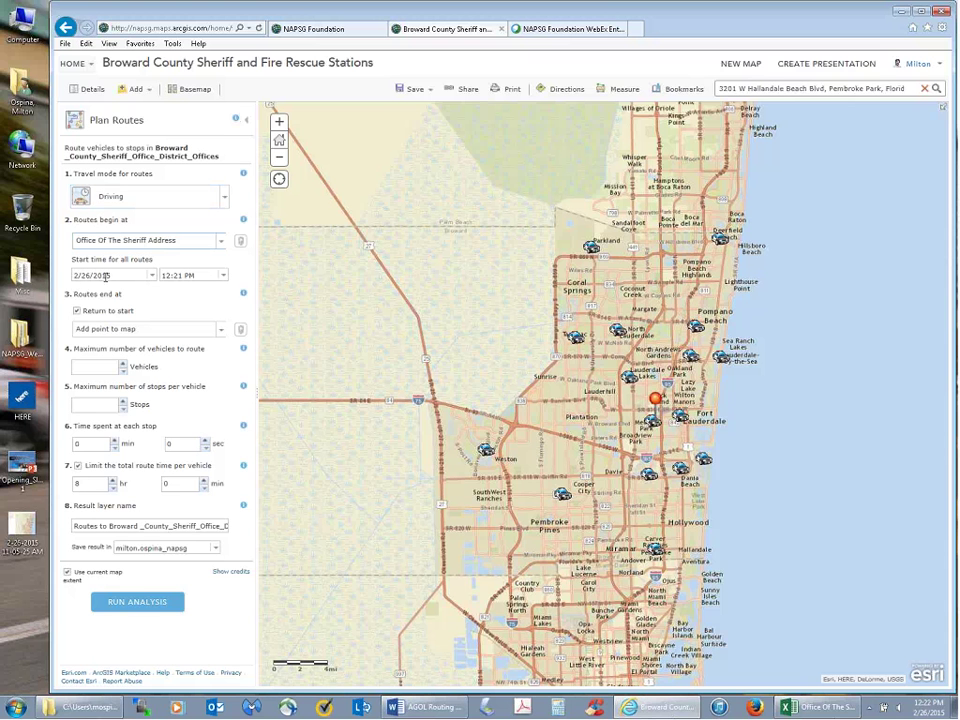
left_click(223, 276)
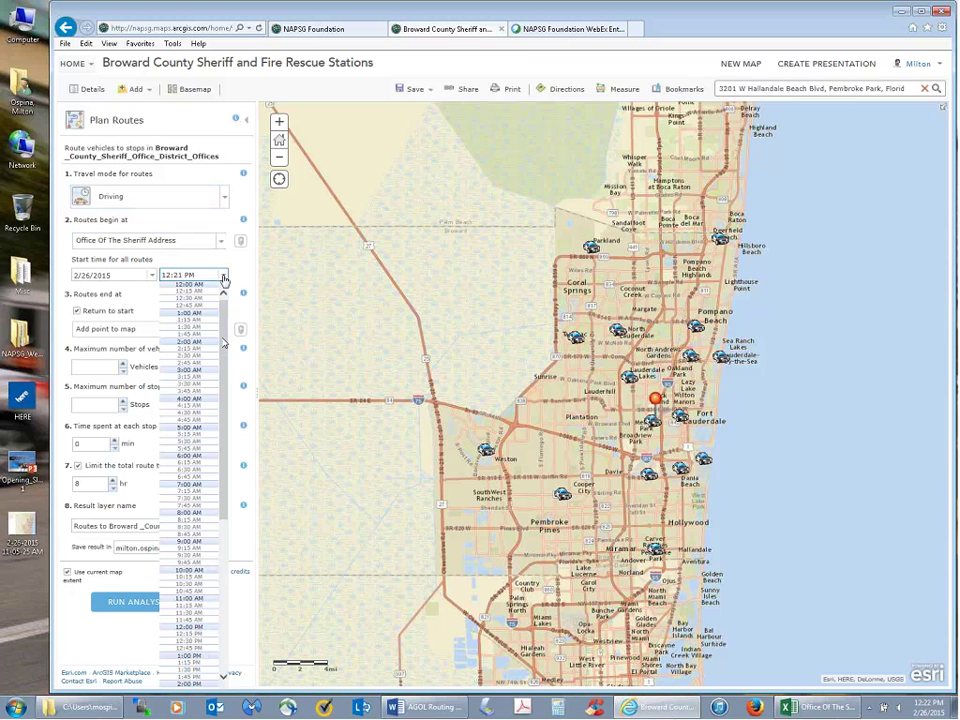
left_click(200, 514)
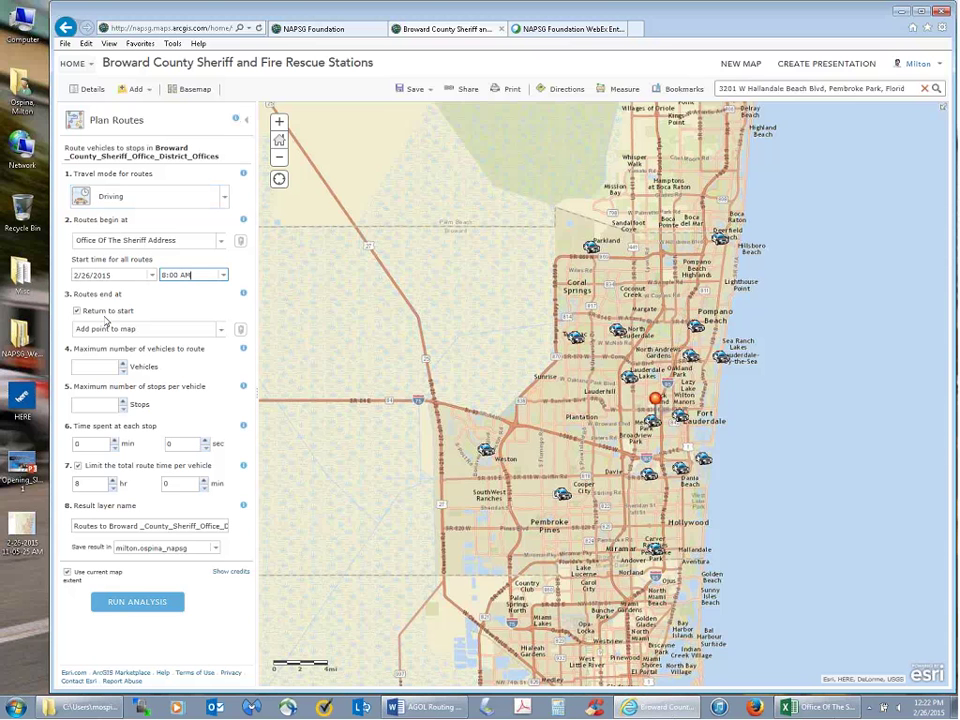
Step: Limit the route plan to a maximum of 1 vehicle and 16 stops per vehicle
left_click(122, 369)
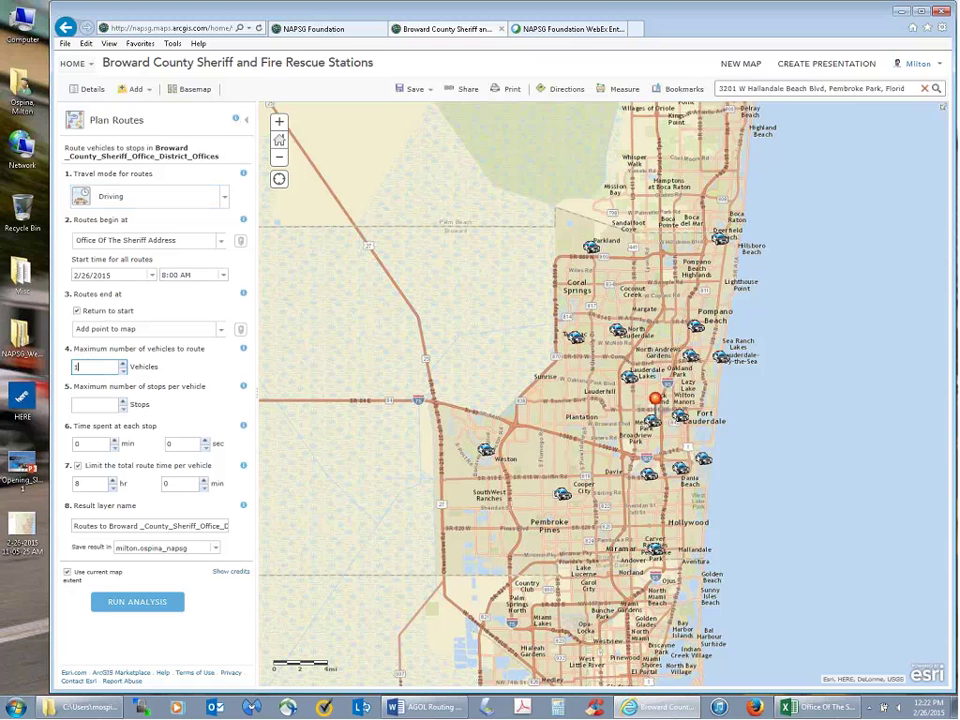
left_click(122, 402)
type("6")
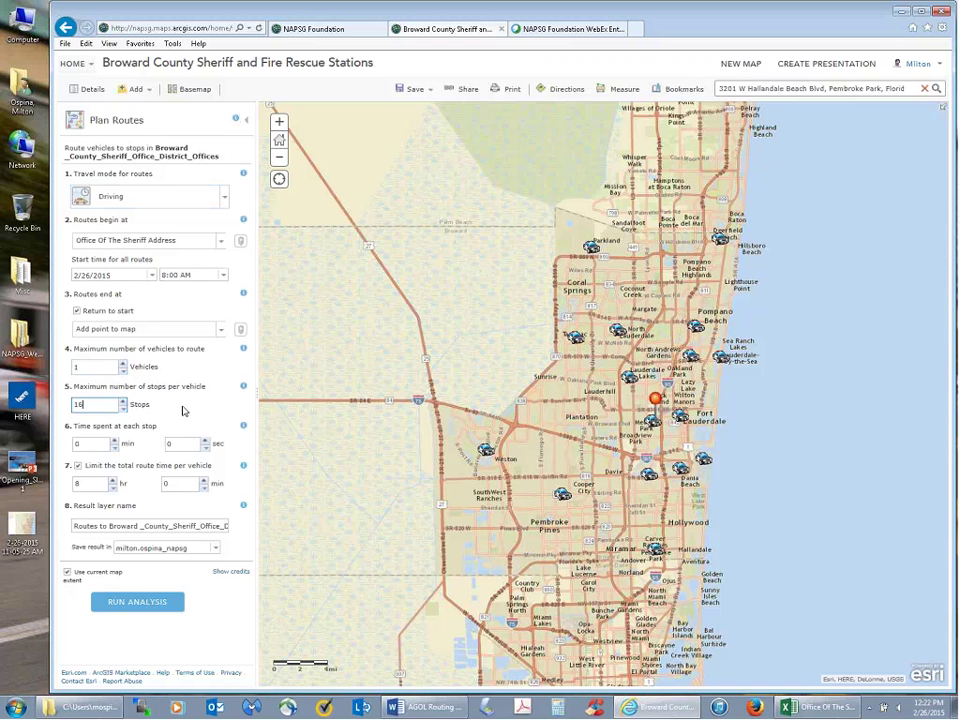
Step: Set the time spent at each stop to 30 minutes and turn off the total route time limit per vehicle
left_click(76, 444)
type("4")
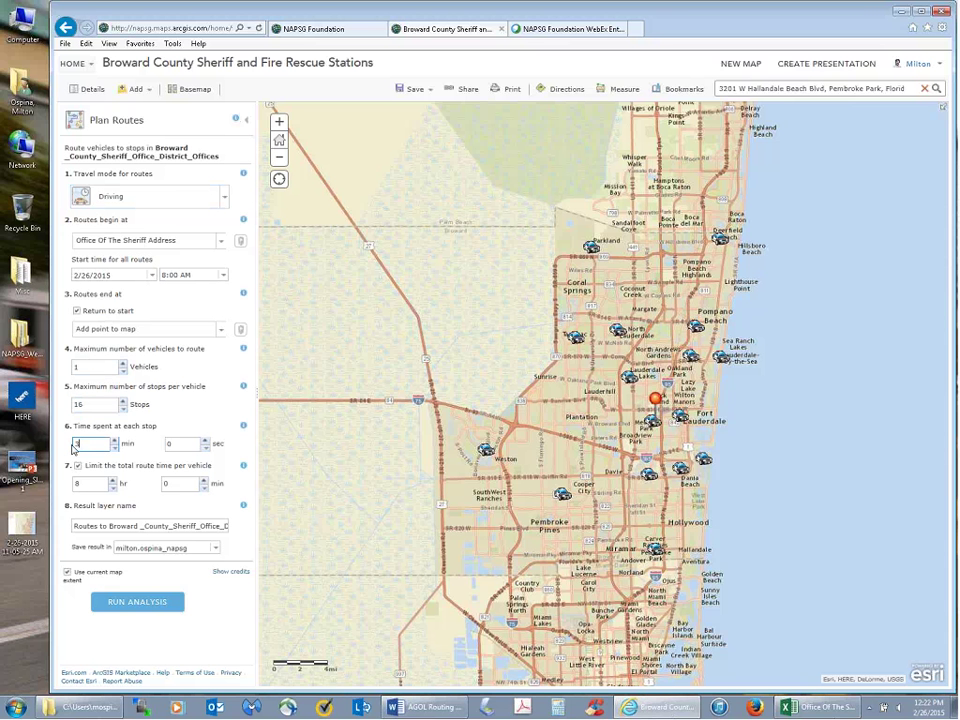
type("0")
left_click(78, 467)
left_click(79, 467)
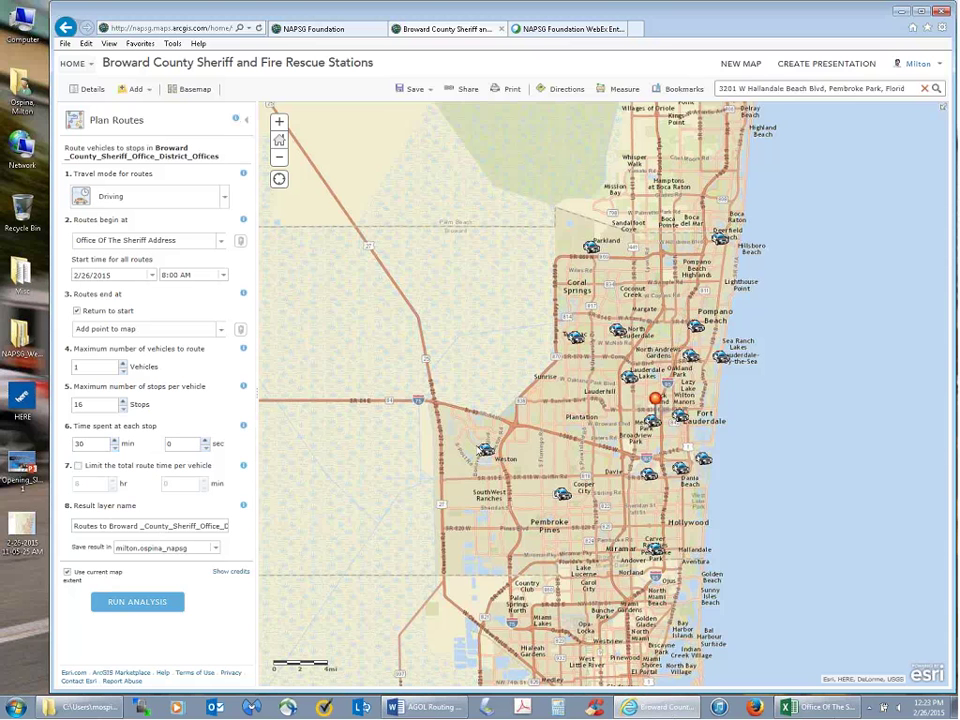
Step: Try to run the Plan Routes analysis with the default result layer name
left_click(140, 603)
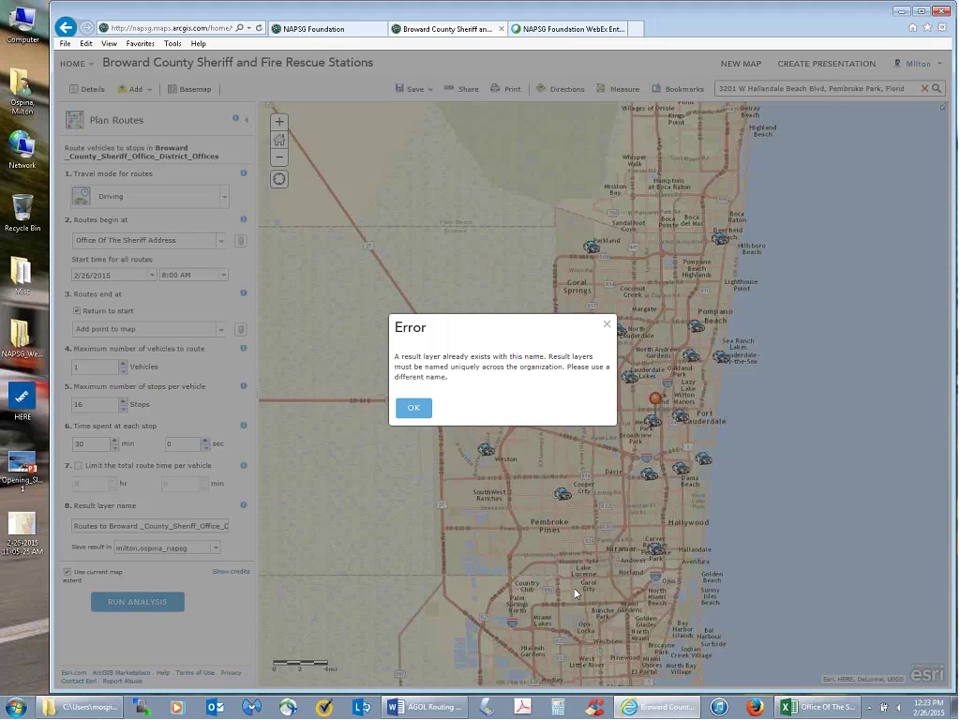
left_click_drag(394, 356, 544, 358)
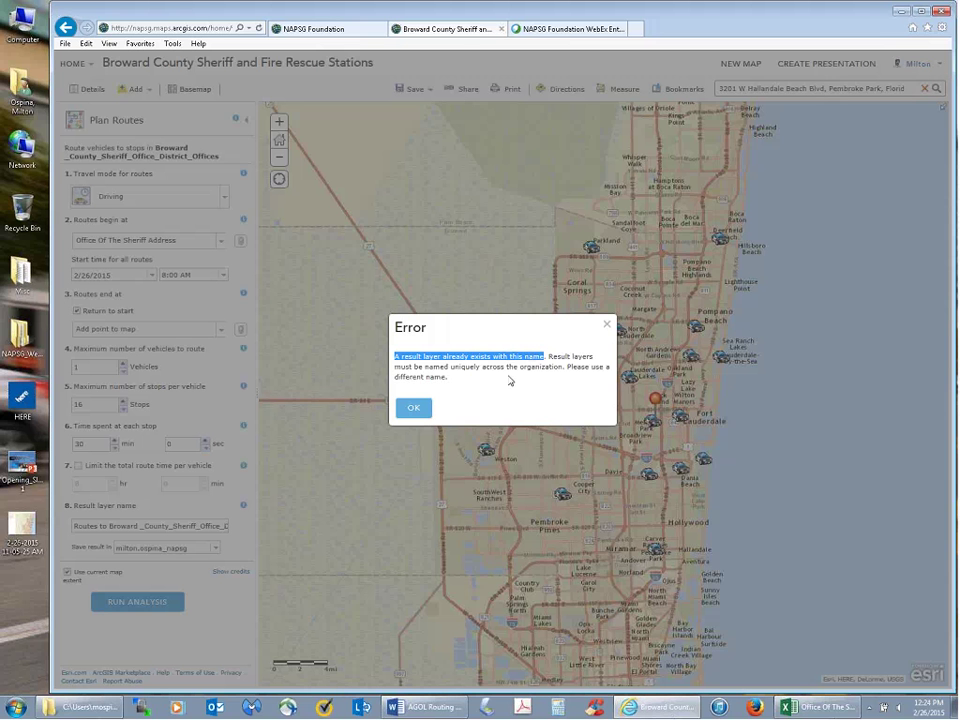
left_click(415, 410)
Step: Make the result layer name unique by adding 1 at its end and run the Plan Routes analysis
left_click(122, 526)
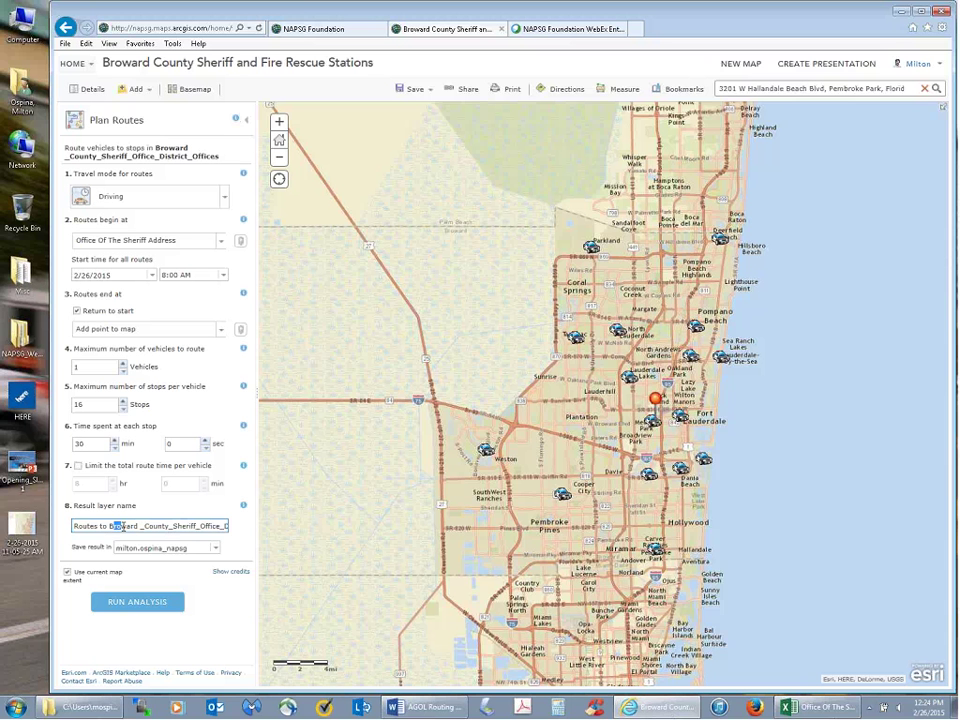
left_click(227, 527)
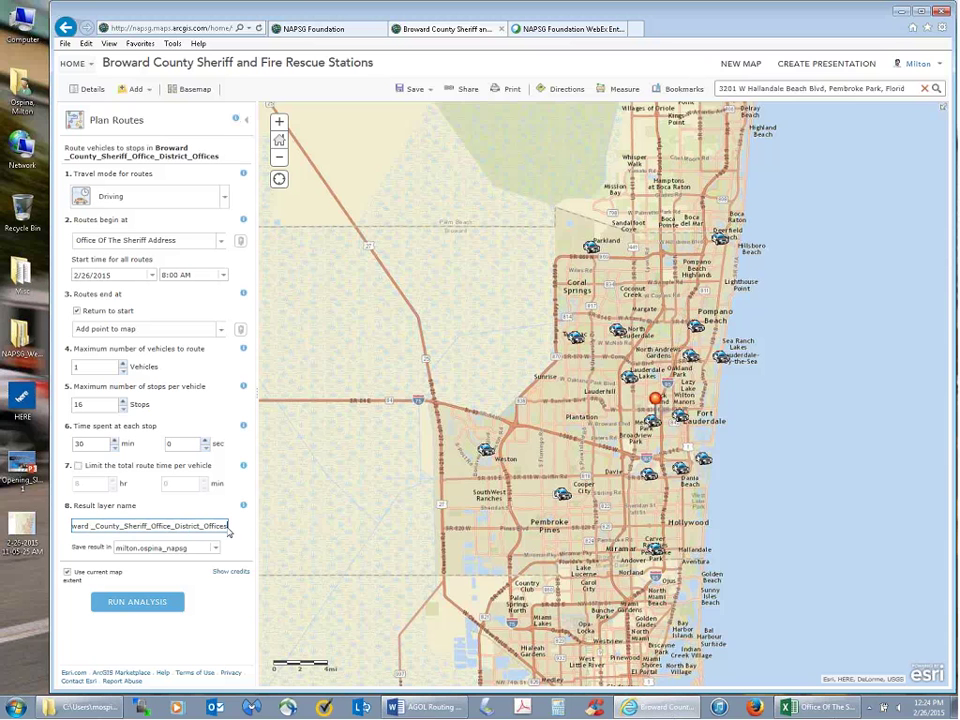
type("1")
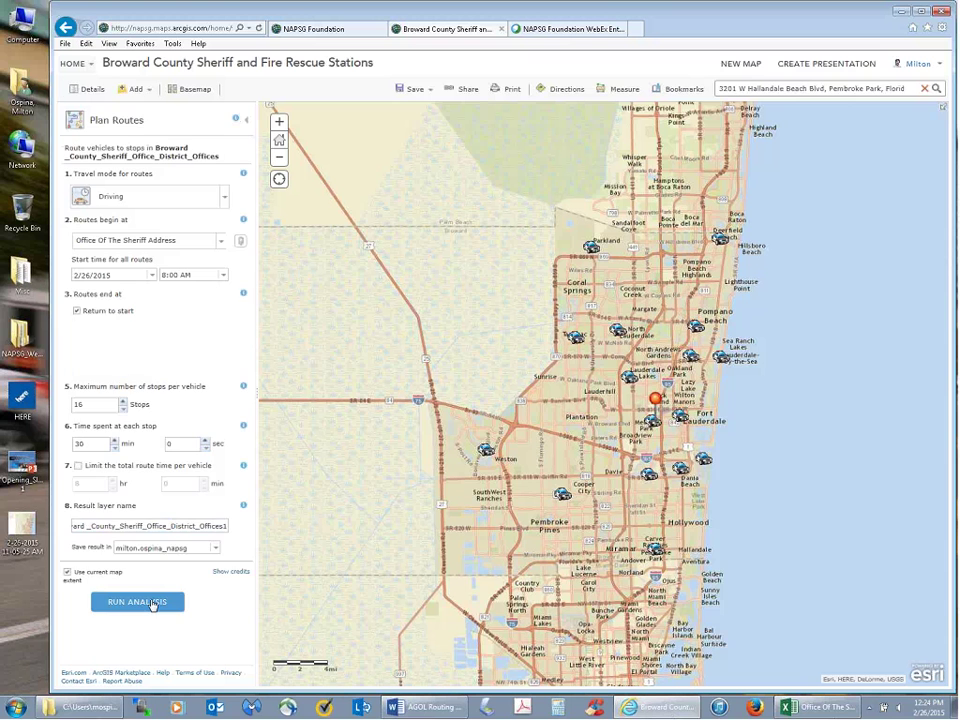
left_click(153, 602)
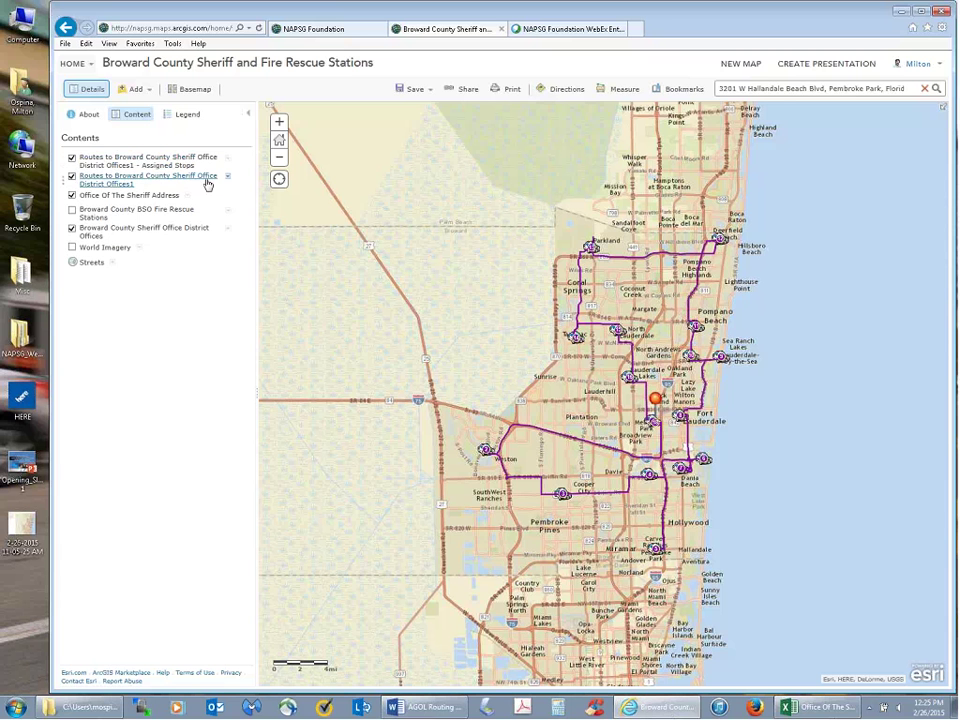
Step: Review the attribute table of the Routes to Broward County Sheriff Office District Offices1 layer, enlarging it for reading, and close it
left_click(228, 180)
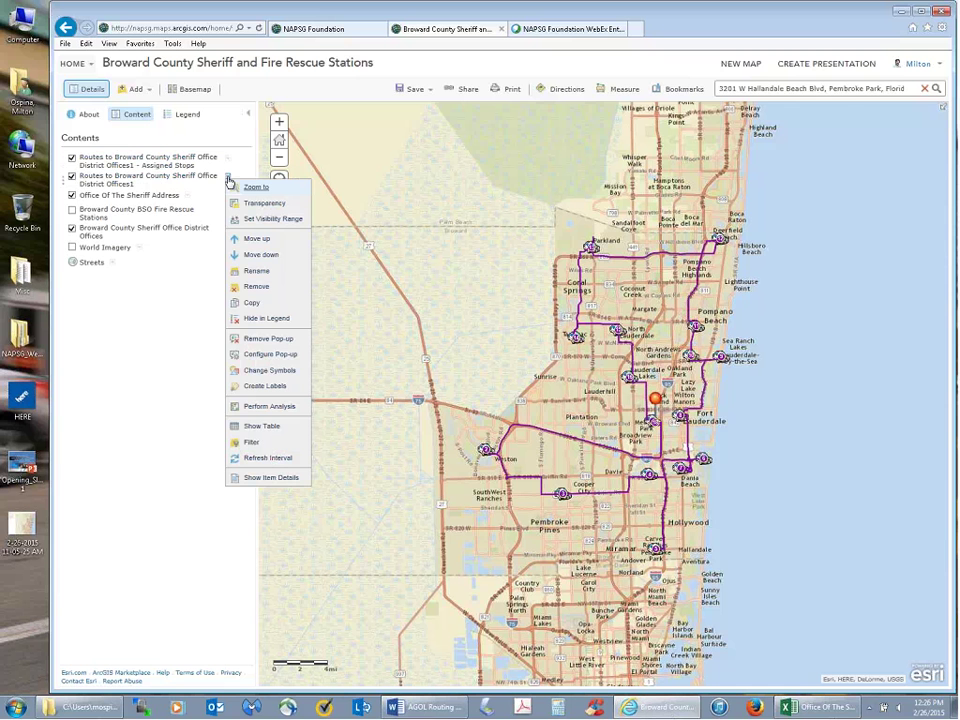
left_click(263, 427)
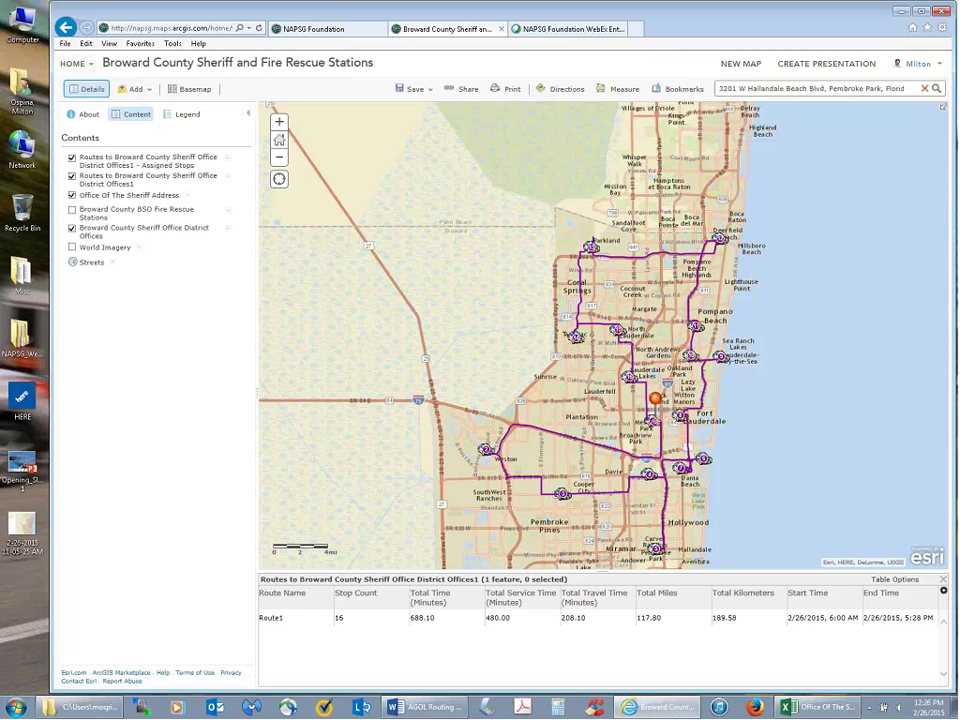
left_click_drag(559, 572, 559, 483)
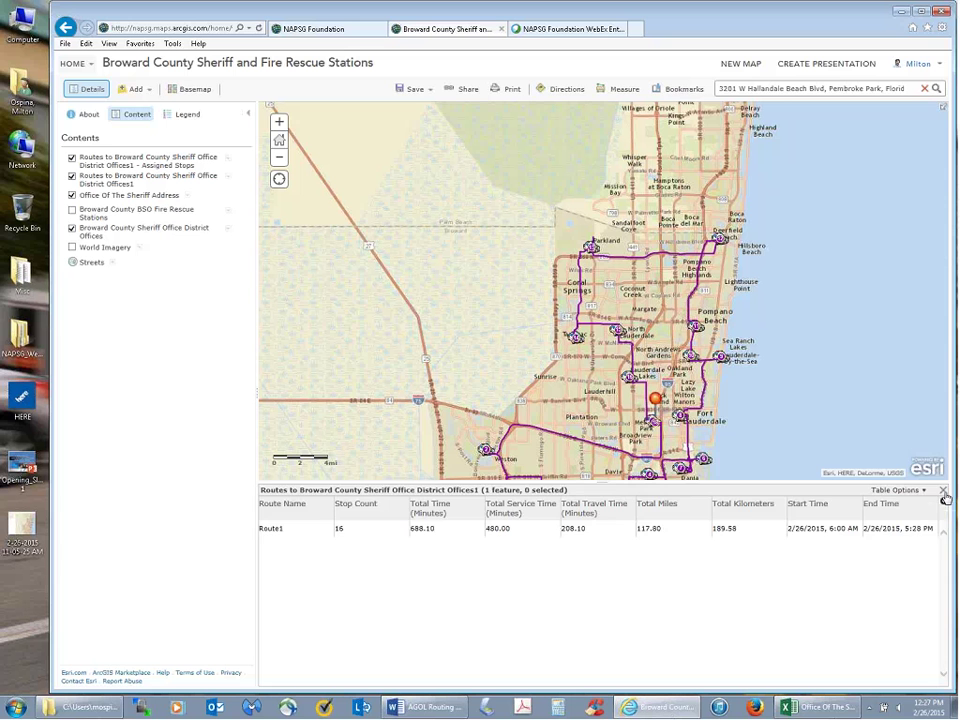
left_click(944, 498)
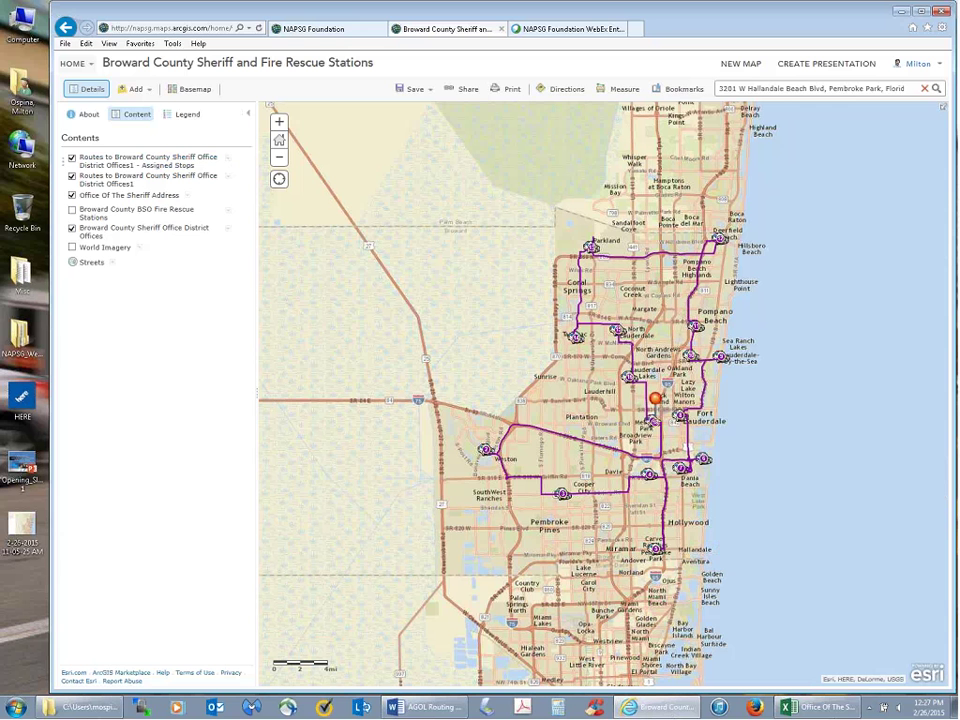
Step: Review the Assigned Stops layer's attribute table, checking stop sequence, travel times and arrival times, then shrink the table to show the map
left_click(229, 159)
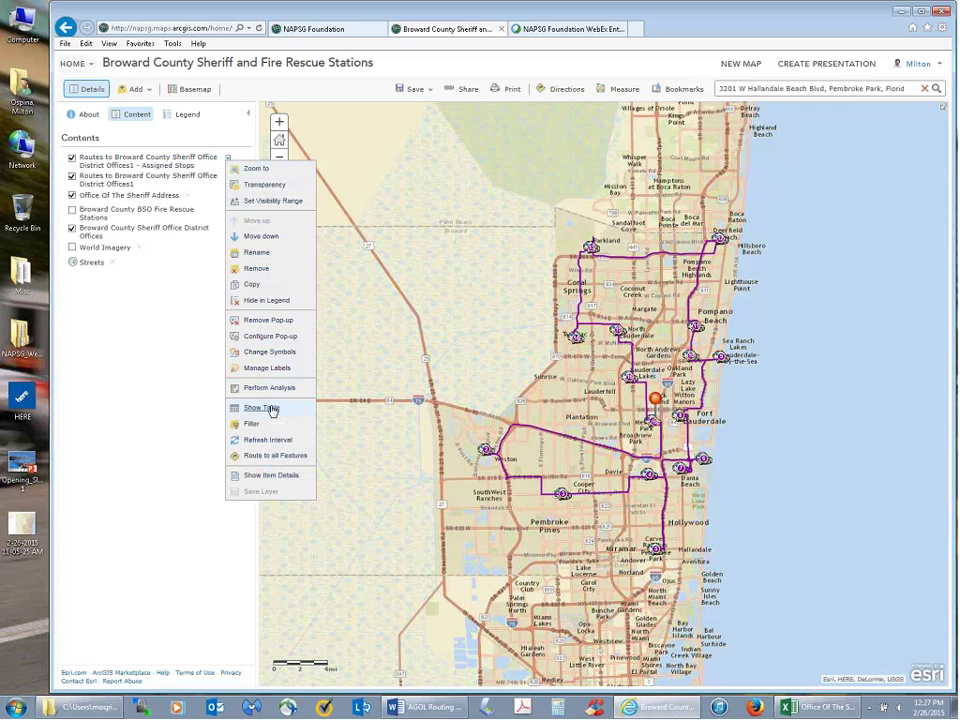
left_click(260, 408)
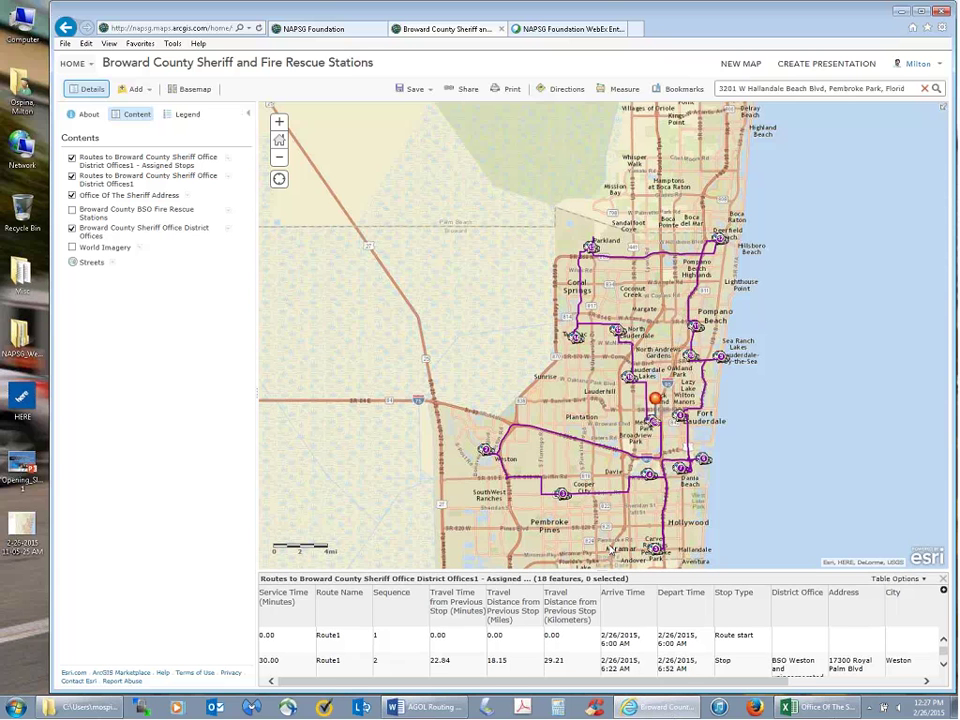
left_click_drag(603, 574, 611, 305)
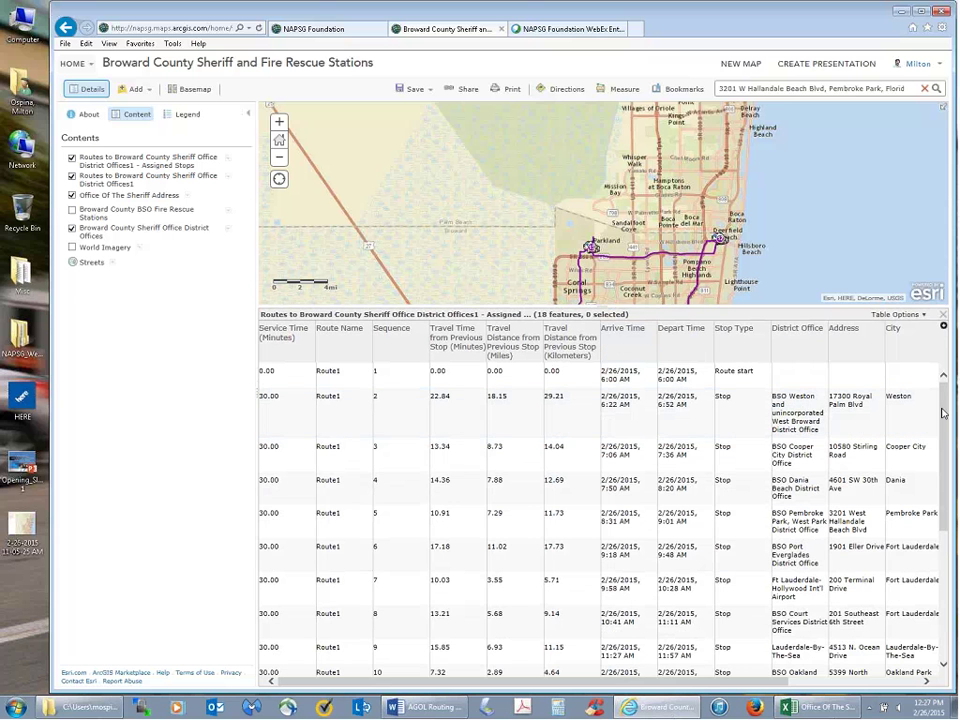
left_click_drag(943, 411, 945, 457)
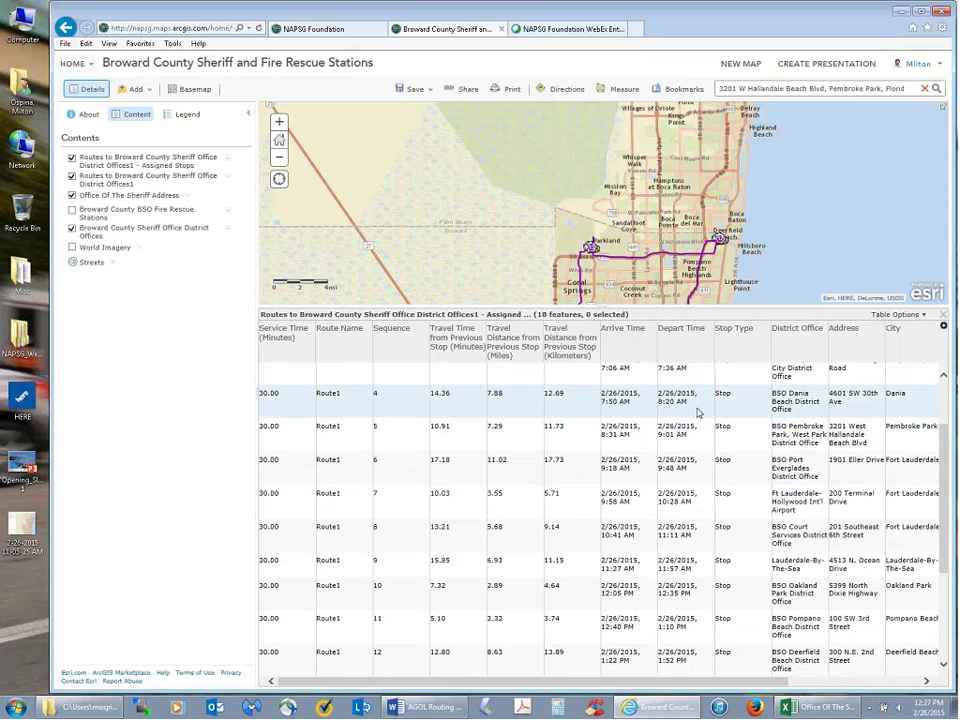
left_click_drag(945, 457, 947, 413)
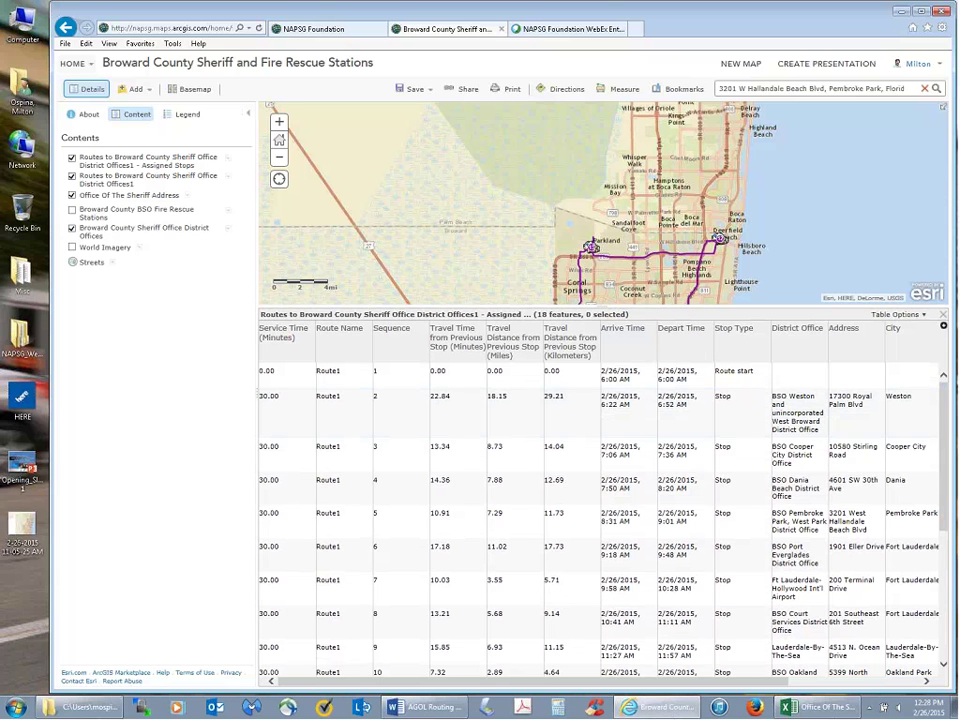
left_click_drag(605, 312, 603, 586)
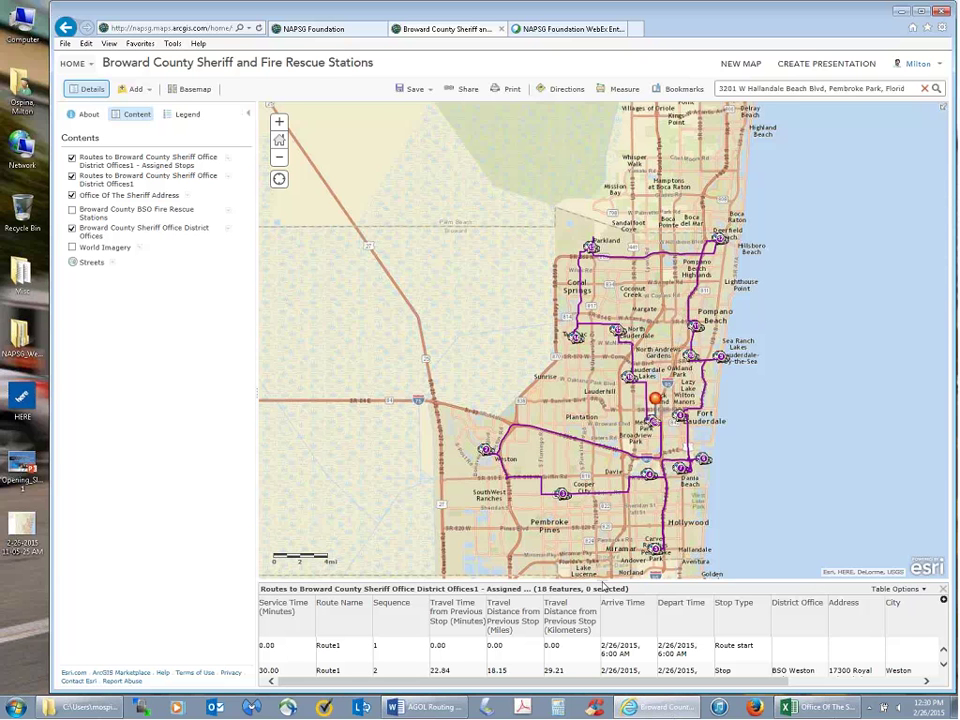
Step: Switch to PowerPoint by opening the Opening_Slides presentation and resume at slide 6
double_click(35, 468)
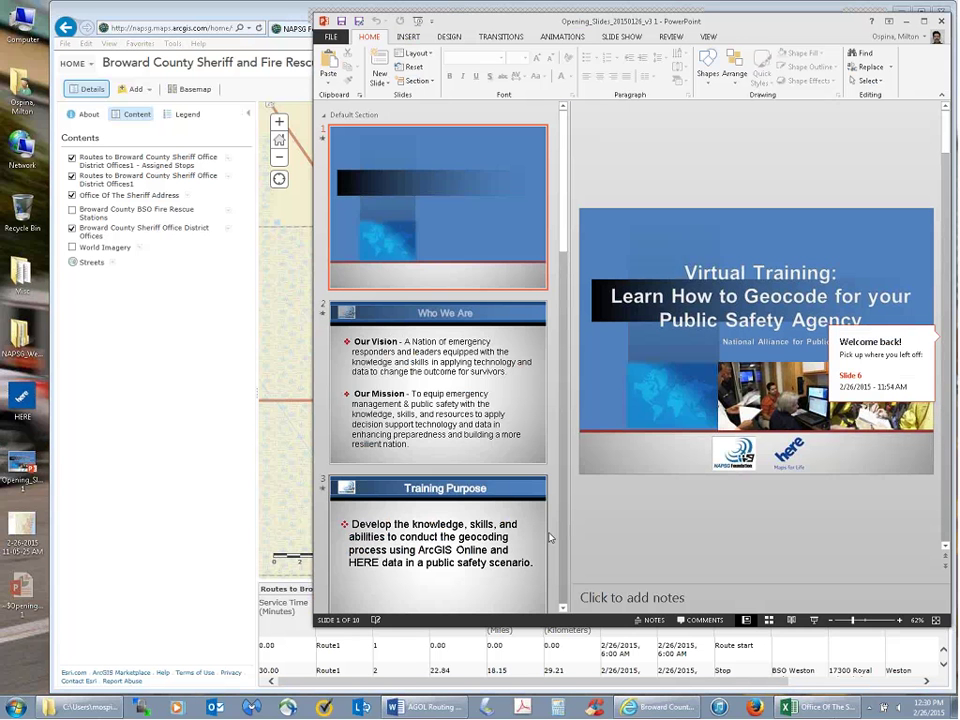
left_click(870, 360)
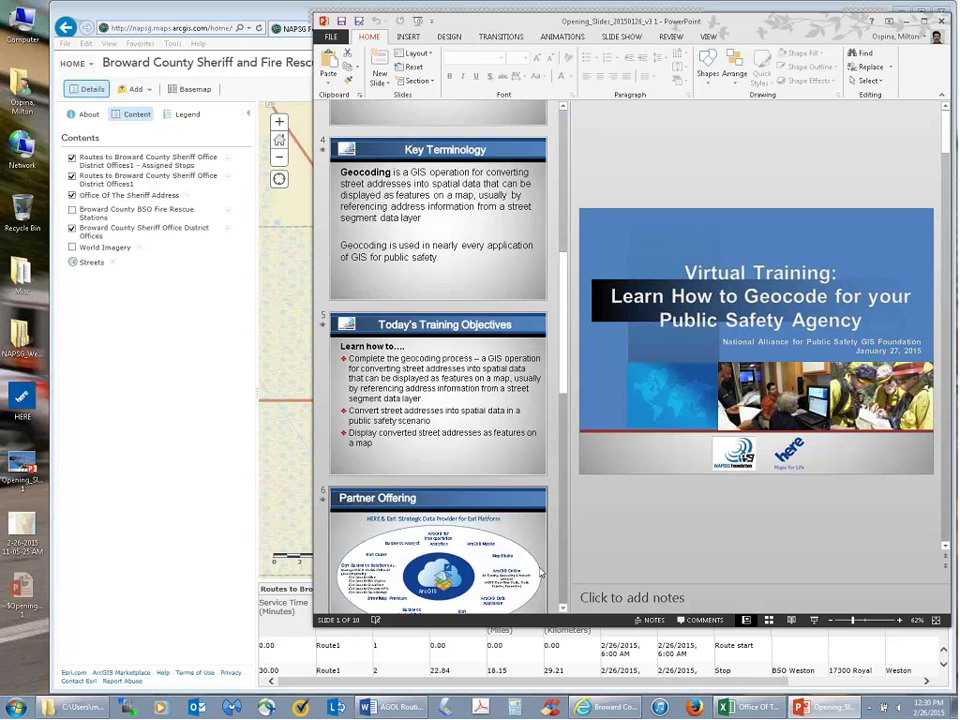
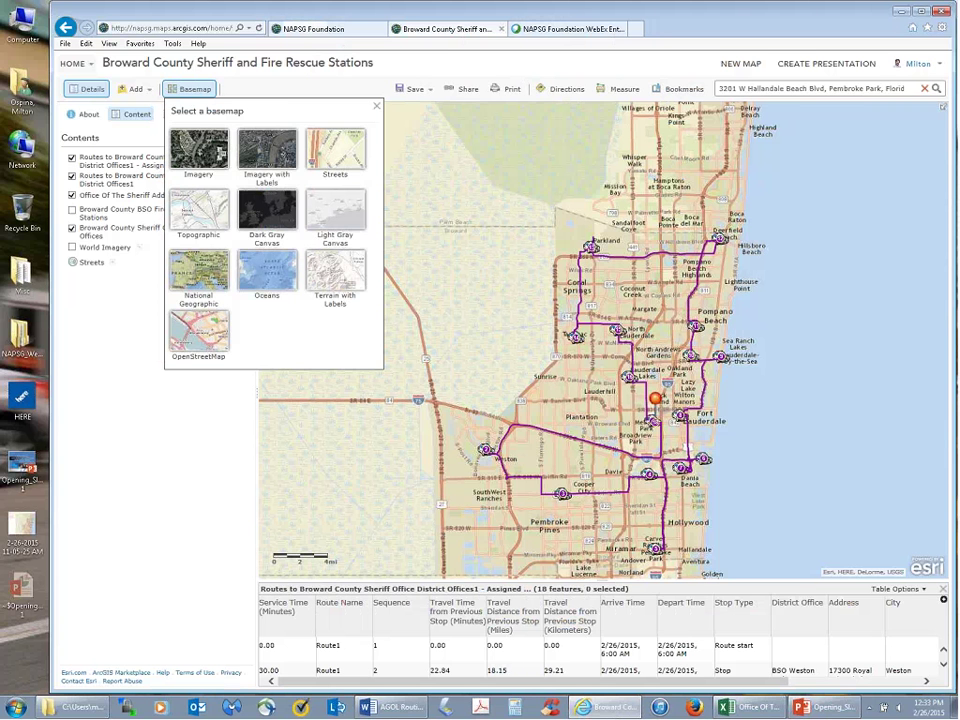
Step: Close the basemap gallery and start another Plan Routes analysis on the District Offices layer, with routes beginning at Office Of The Sheriff Address
left_click(172, 403)
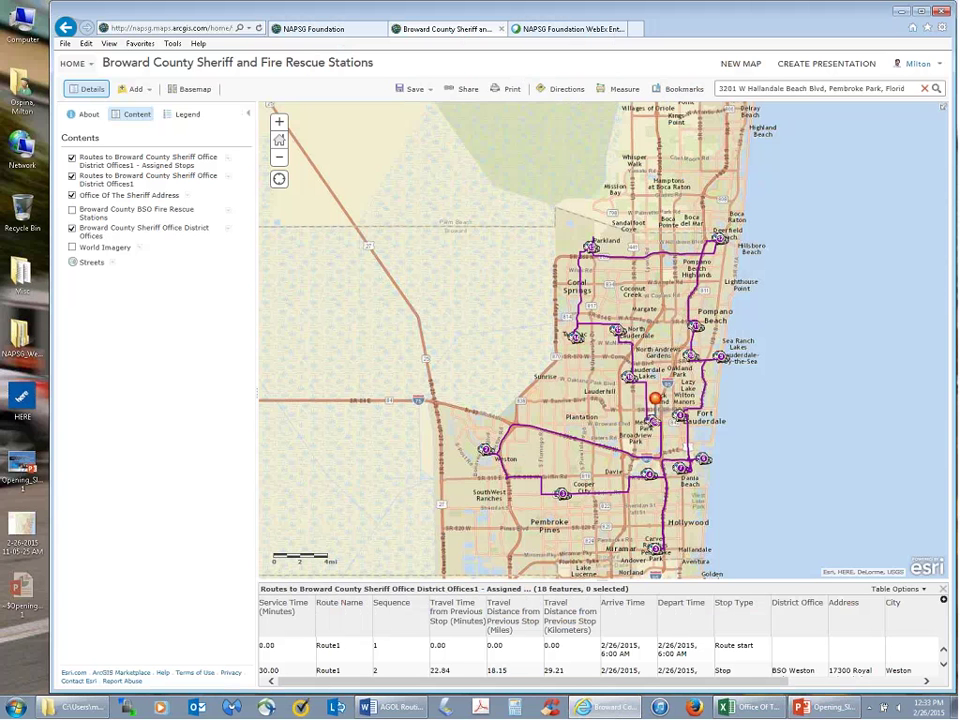
left_click(228, 232)
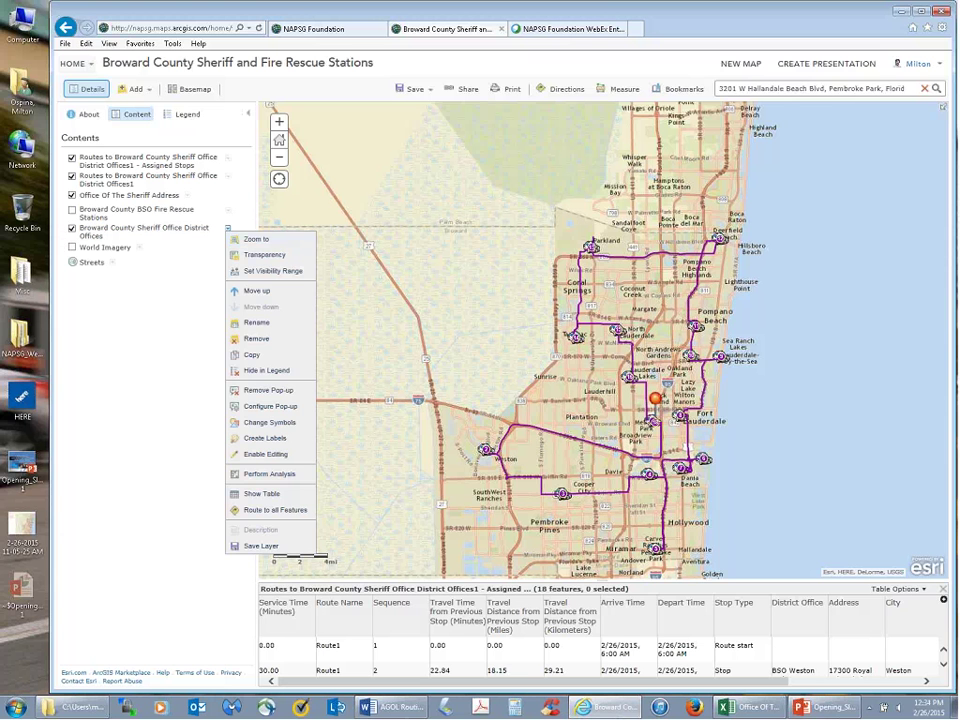
left_click(269, 475)
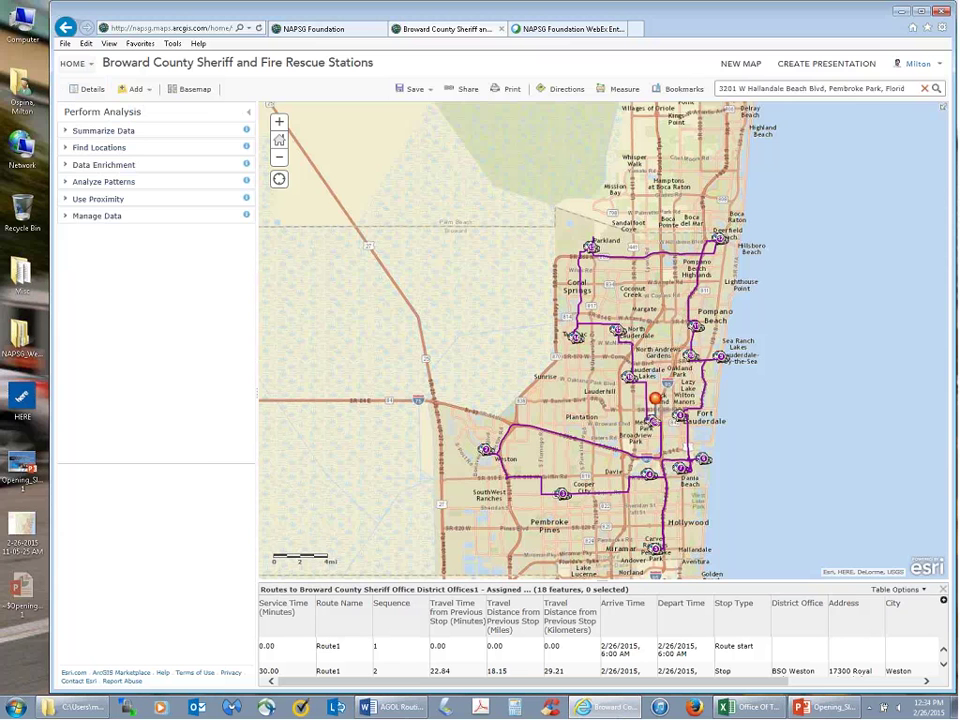
left_click(98, 199)
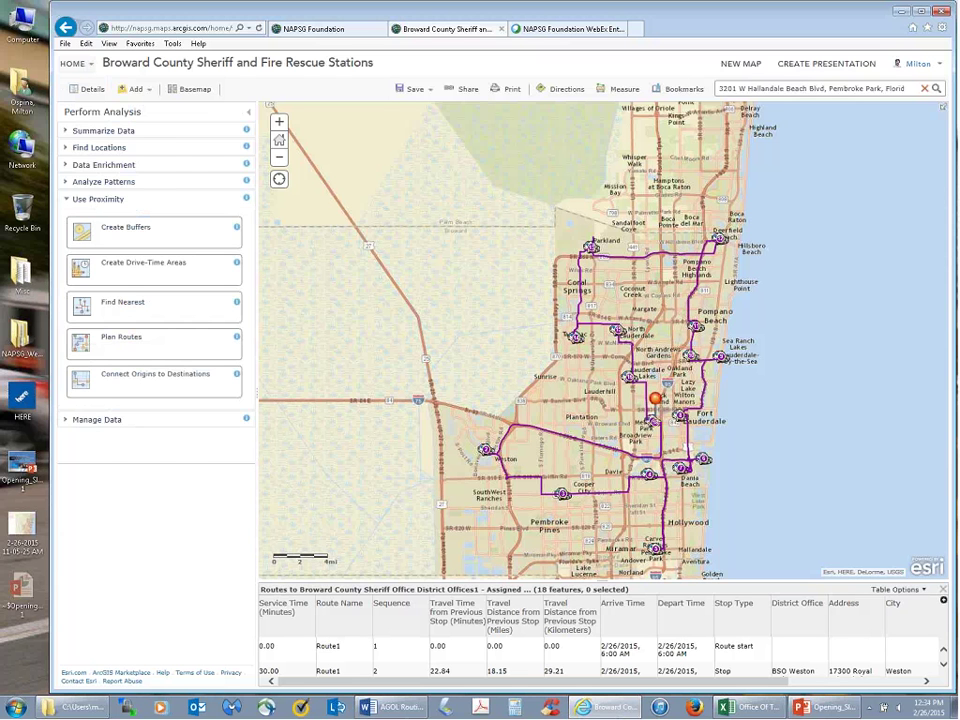
left_click(100, 337)
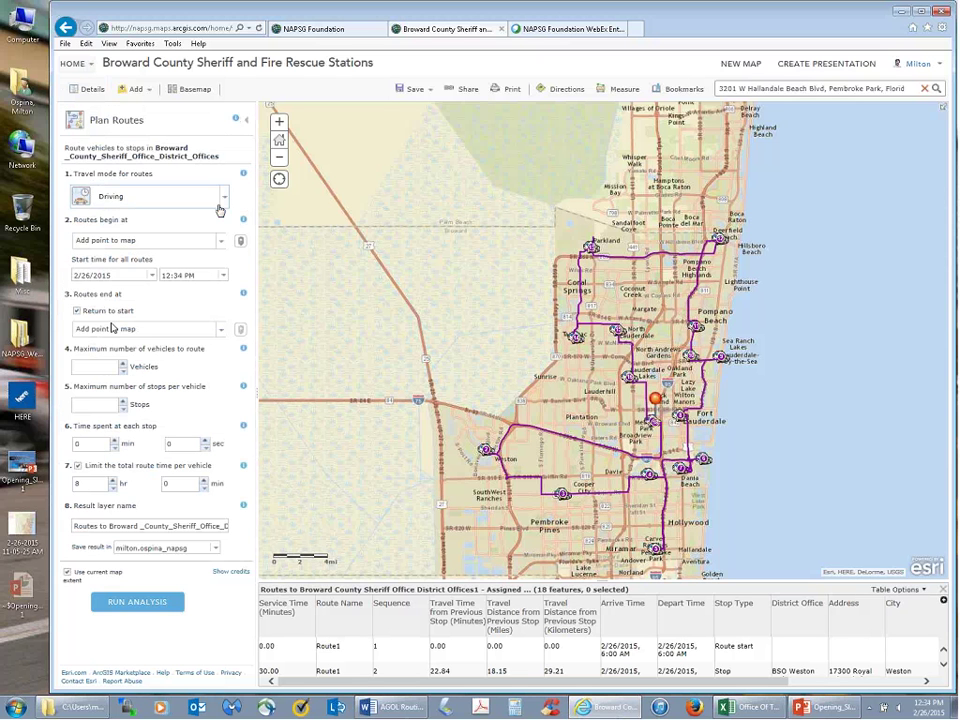
left_click(221, 240)
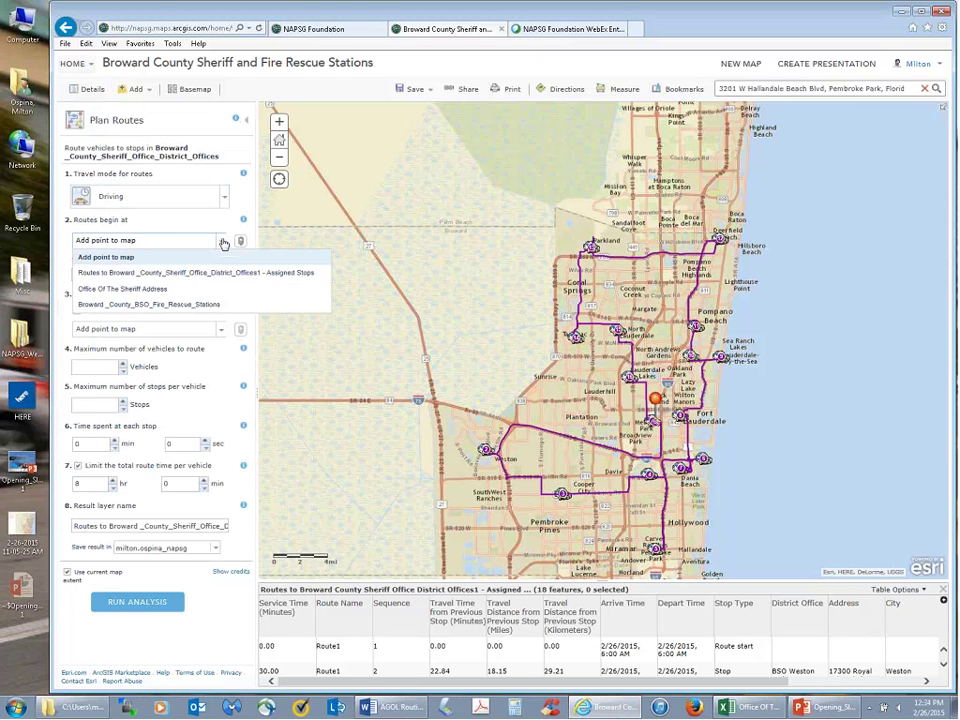
left_click(135, 290)
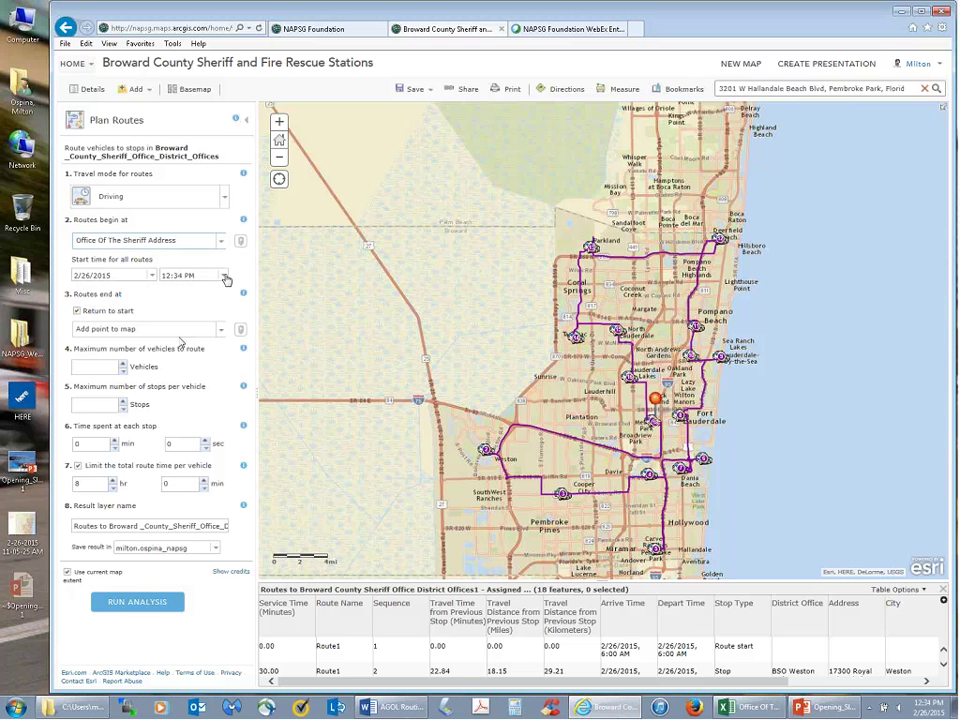
Step: Set the new plan to 1 vehicle, 16 stops and 30 minutes at each stop, without a total route time limit
left_click(123, 366)
left_click(98, 404)
type("16")
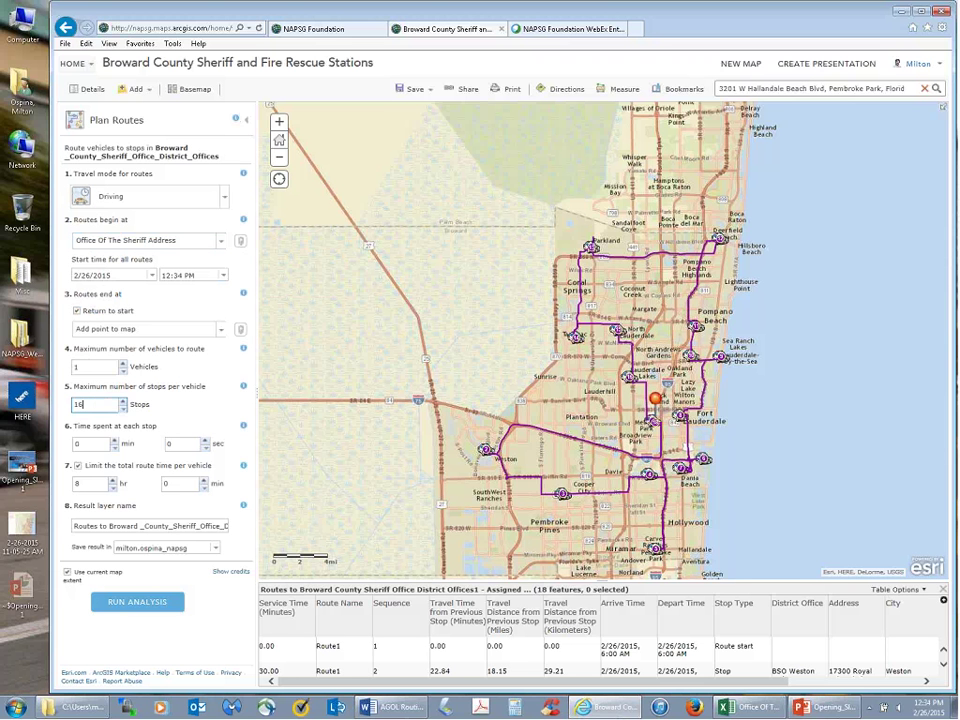
left_click(137, 467)
left_click(77, 444)
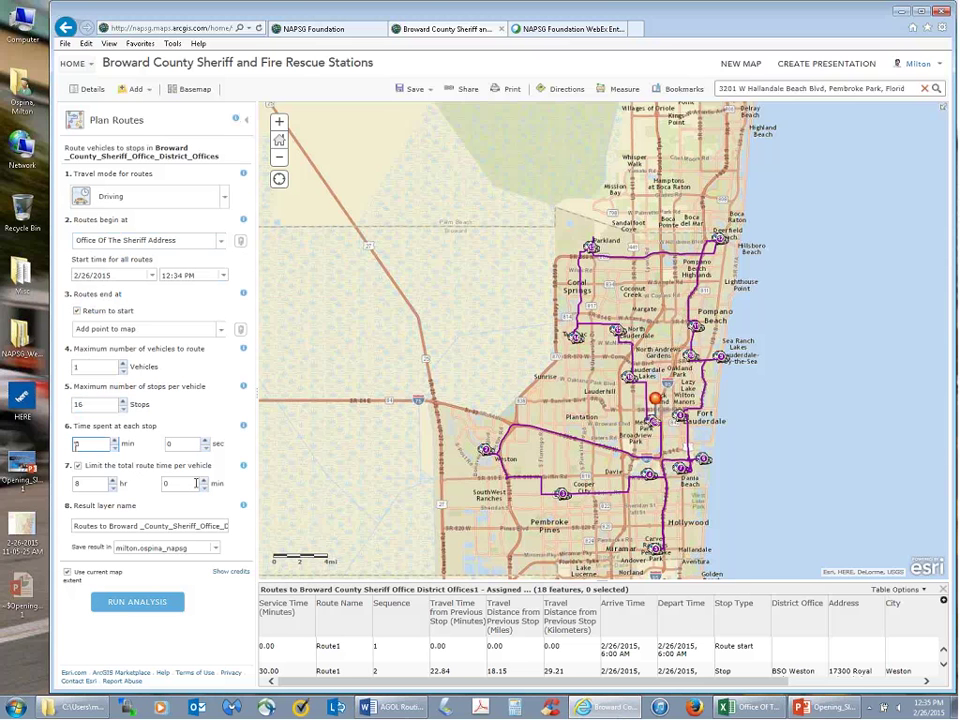
type("10")
left_click(78, 466)
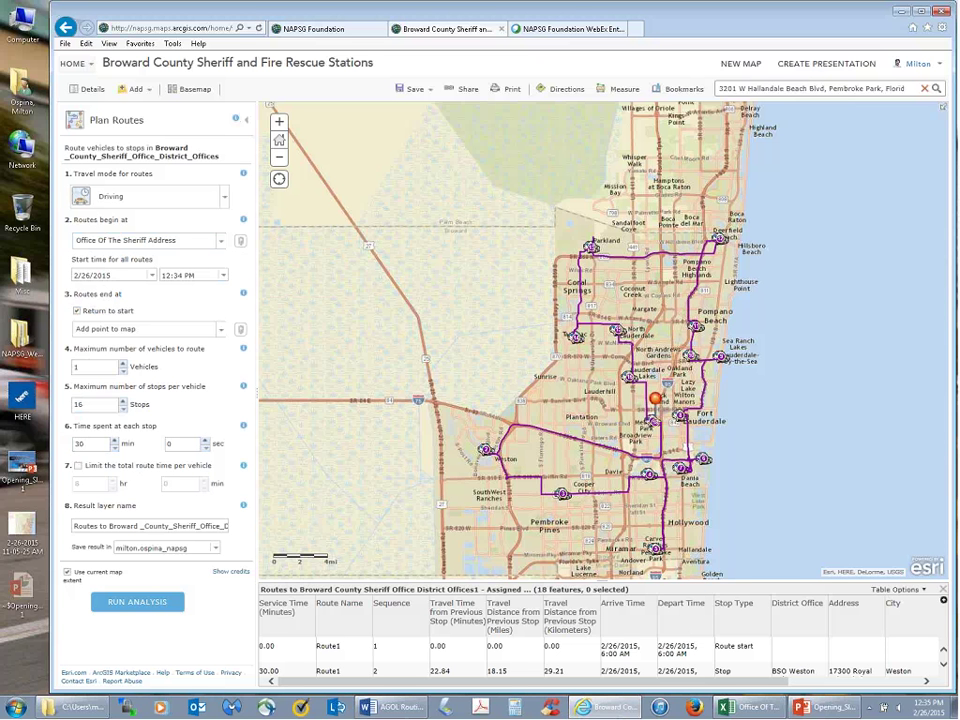
Step: Check the credit usage report for the configured Plan Routes analysis and close it
left_click(229, 574)
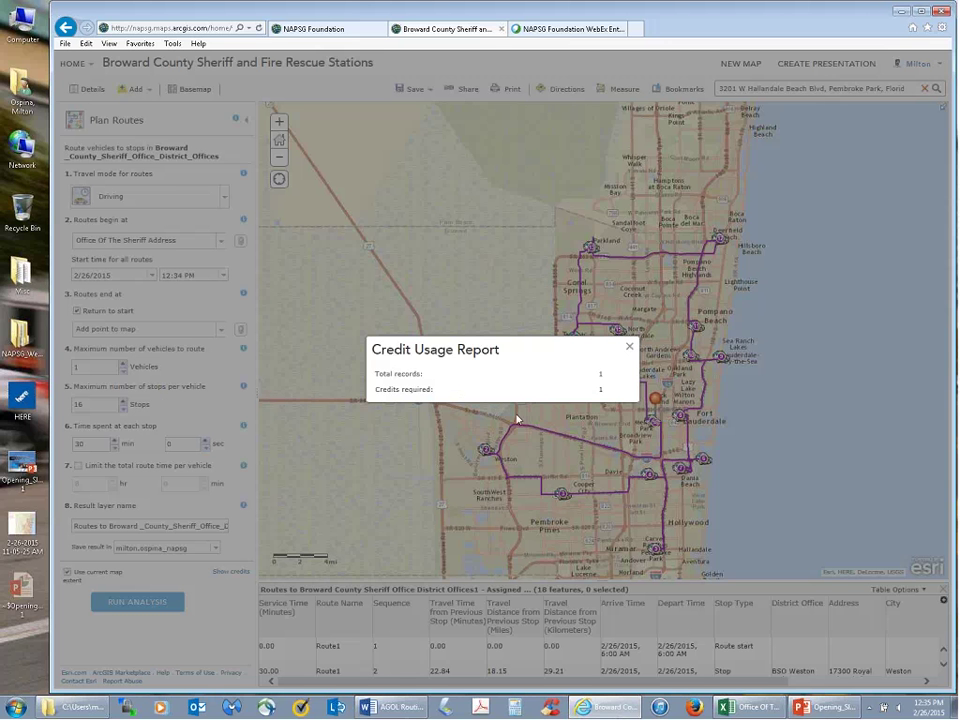
left_click(630, 350)
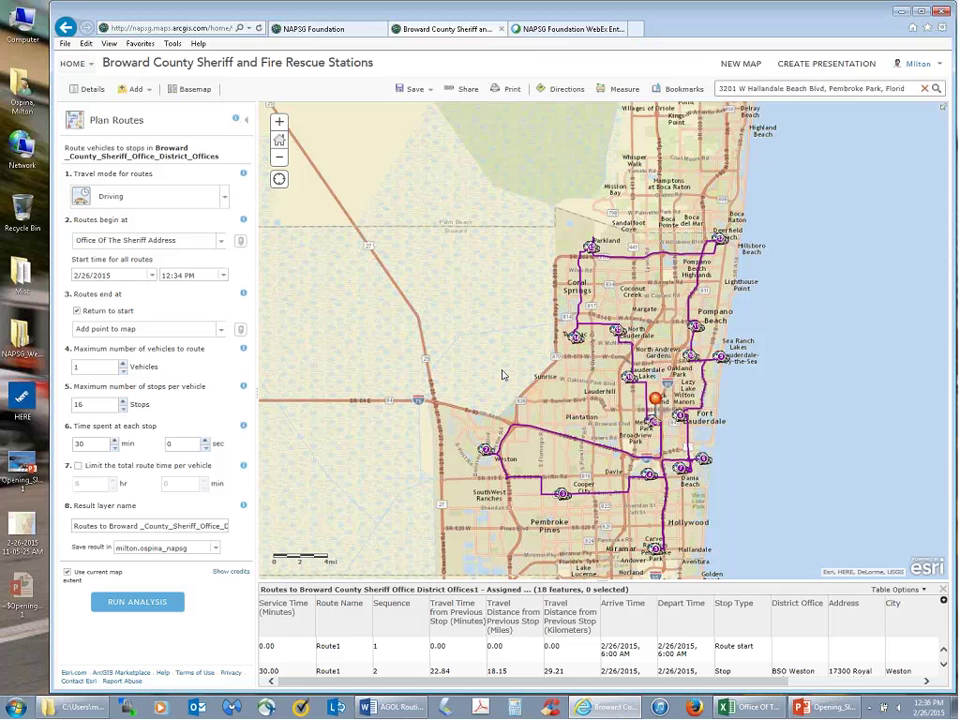
Step: Open CARAT from the NAPSG Foundation home page, look through its capability topics and open the Training Tutorials page
left_click(338, 30)
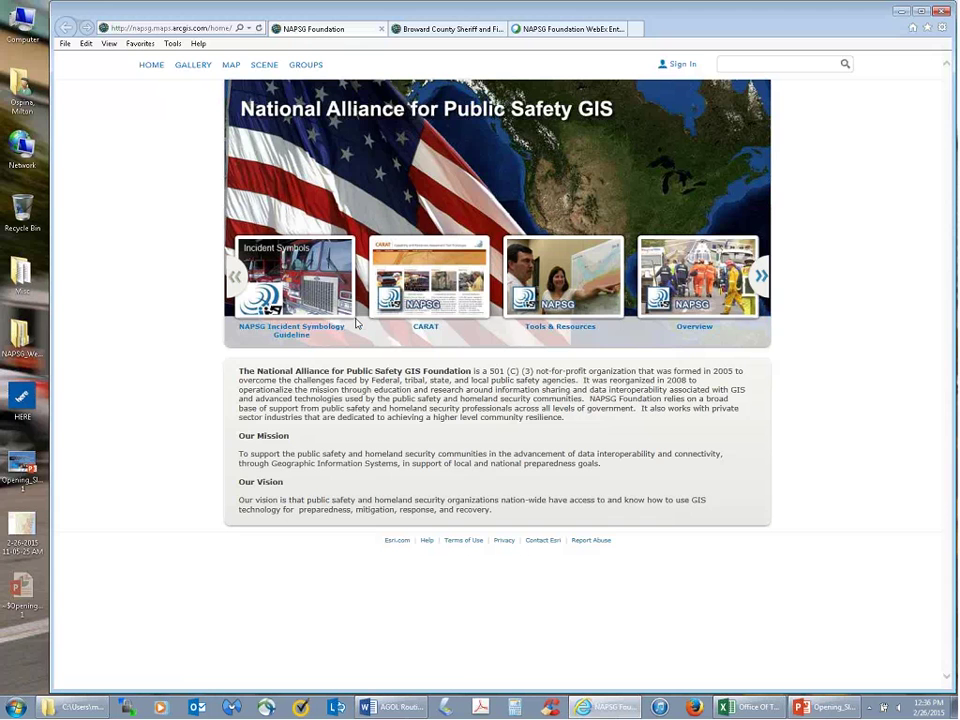
left_click(428, 296)
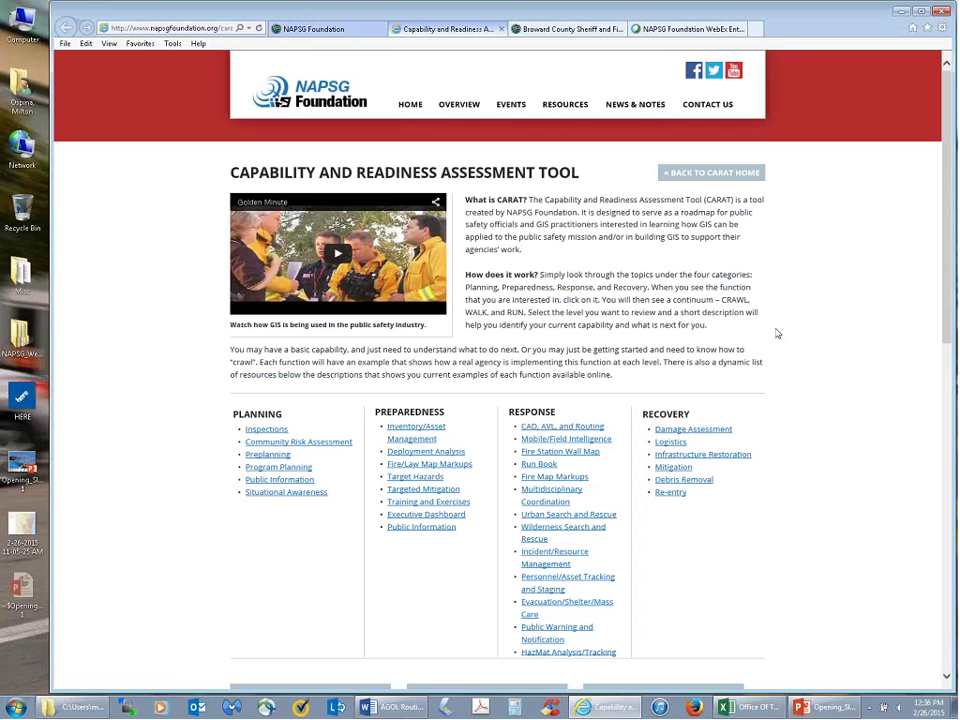
scroll(778, 333, "down", 3)
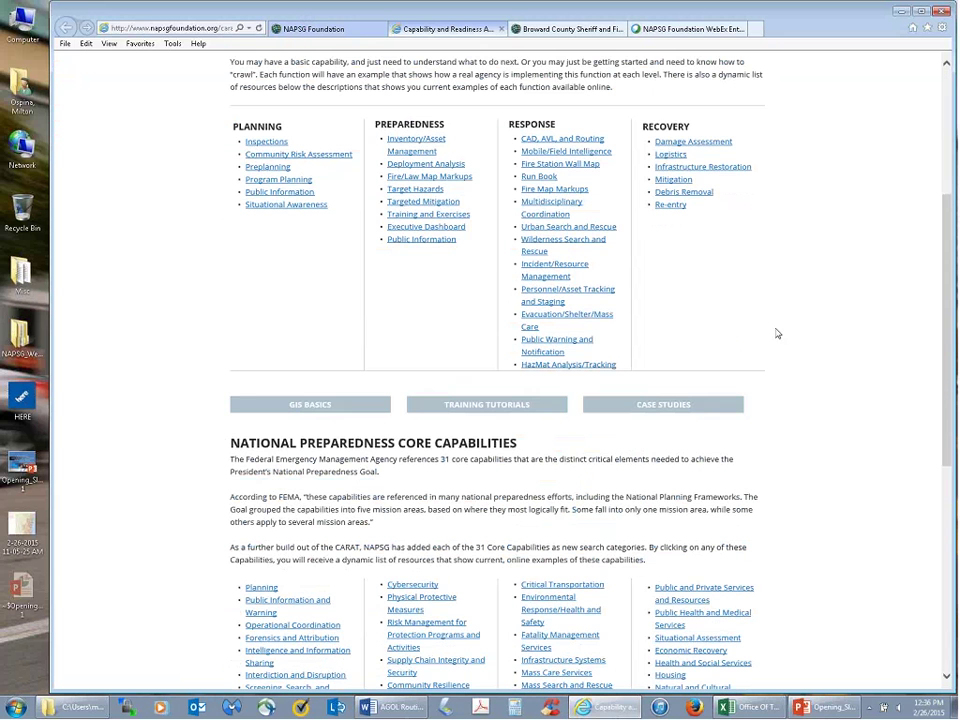
scroll(778, 333, "down", 2)
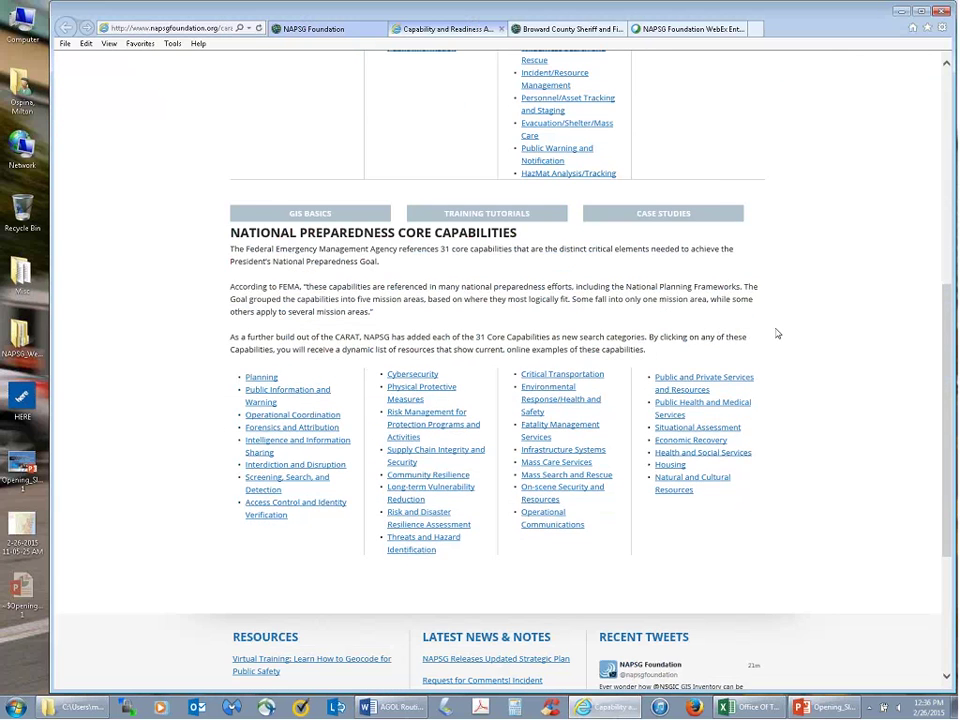
scroll(778, 333, "down", 3)
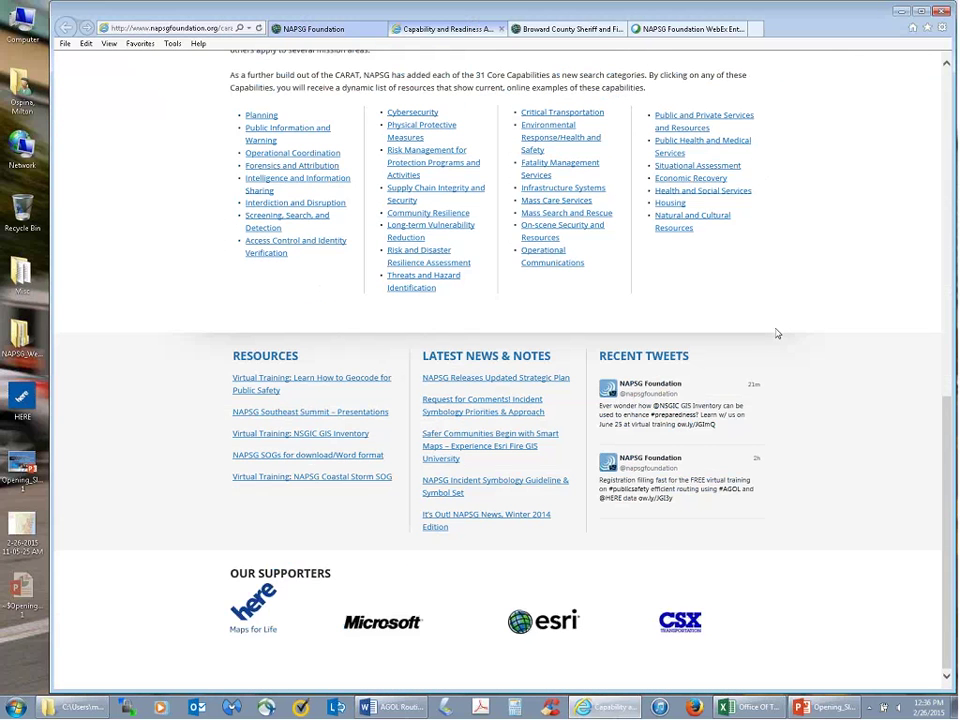
scroll(778, 333, "up", 2)
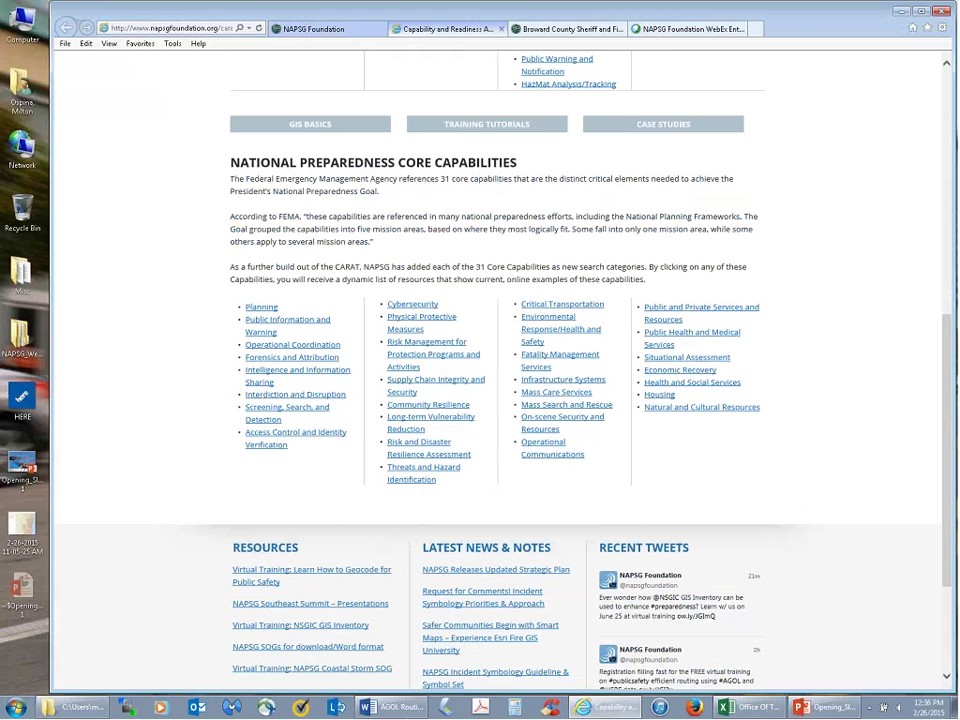
left_click(481, 128)
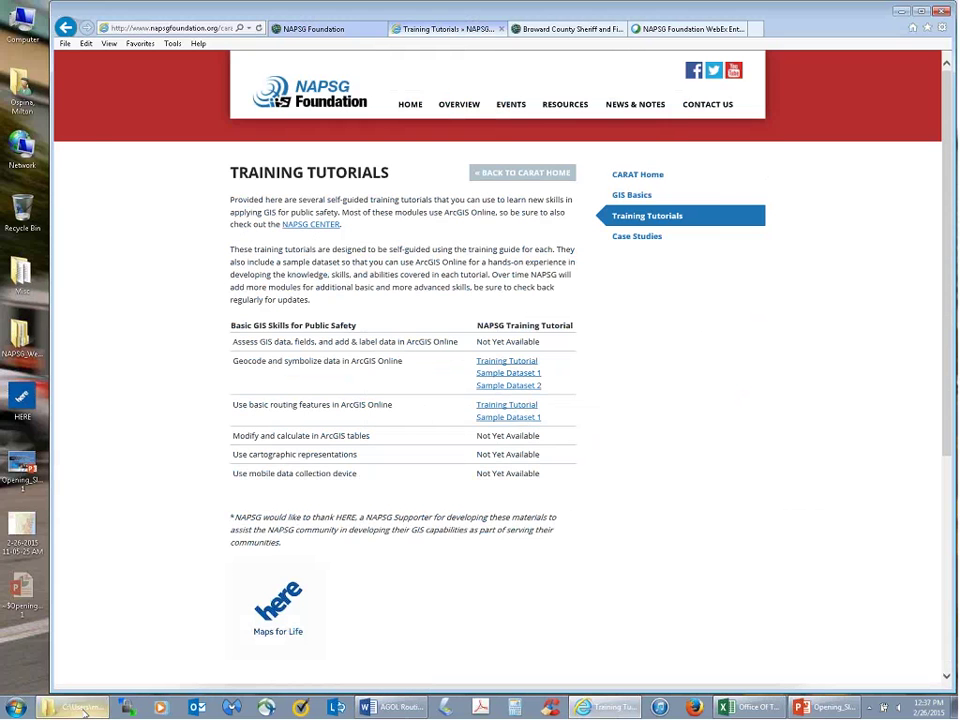
Step: Switch to File Explorer, review the BSO Fire Rescue Stations Photos, Geocoding Exercice and Routing Exercise folders in NAPSIG_Orig, and minimize the window
left_click(300, 510)
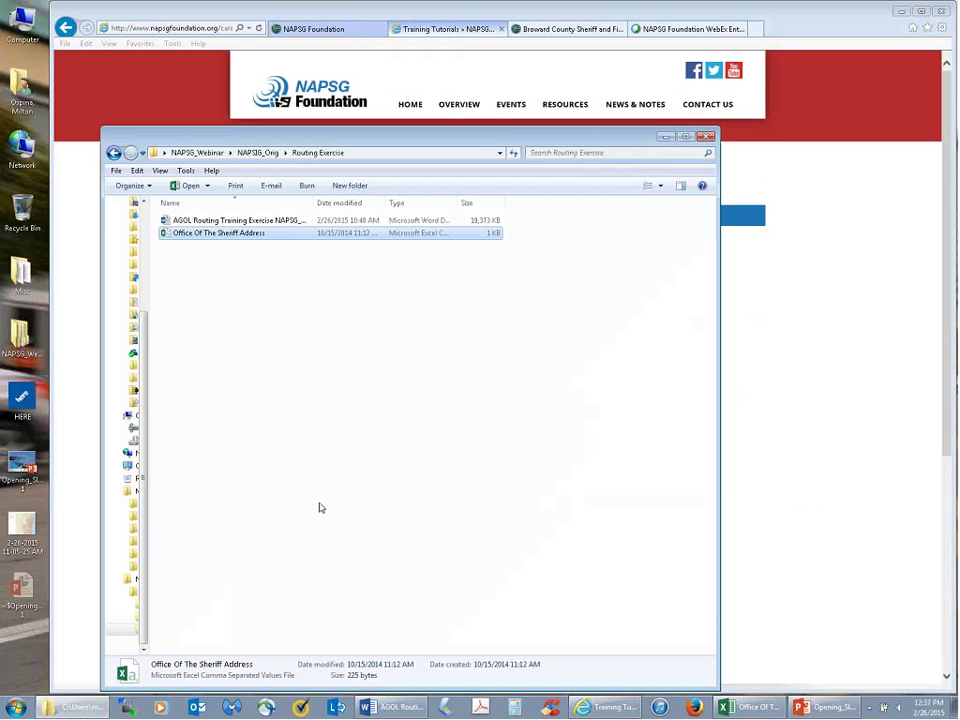
left_click(114, 153)
left_click(114, 153)
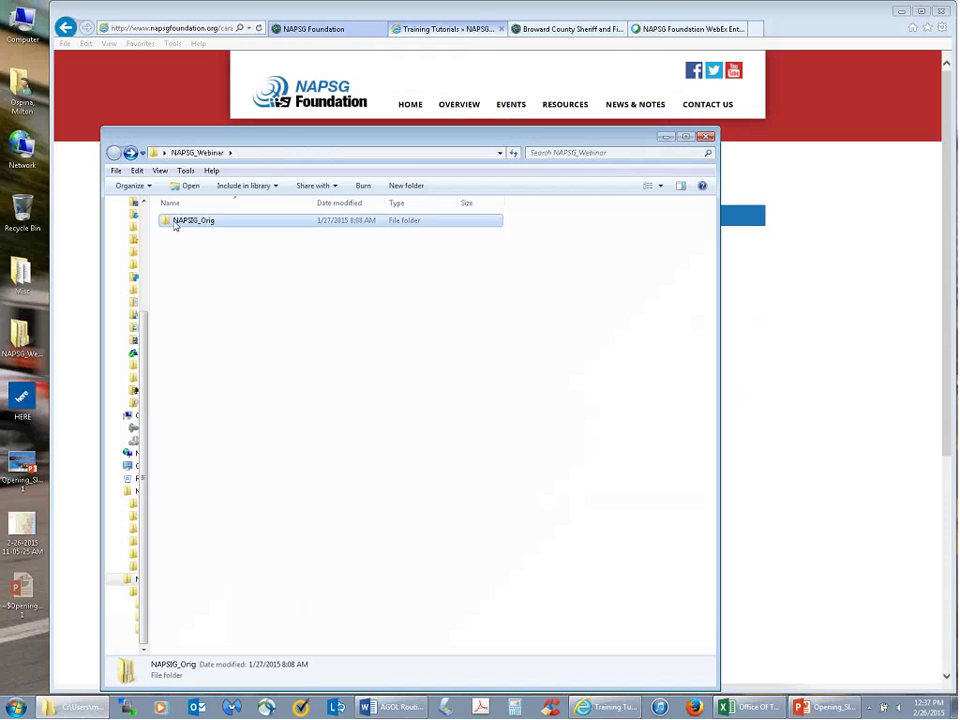
double_click(190, 220)
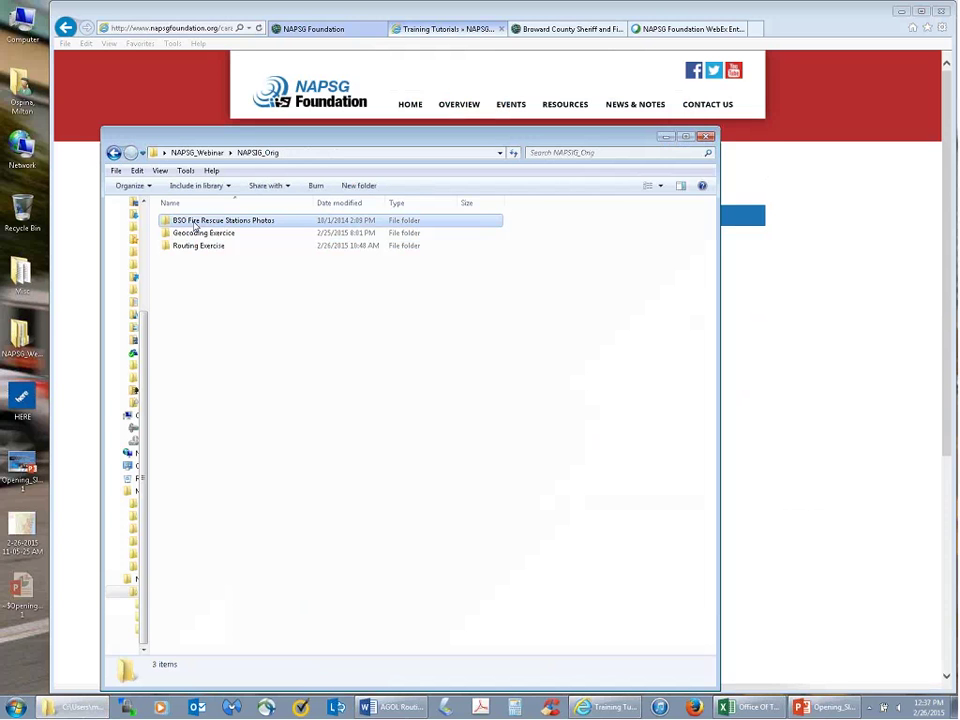
double_click(195, 221)
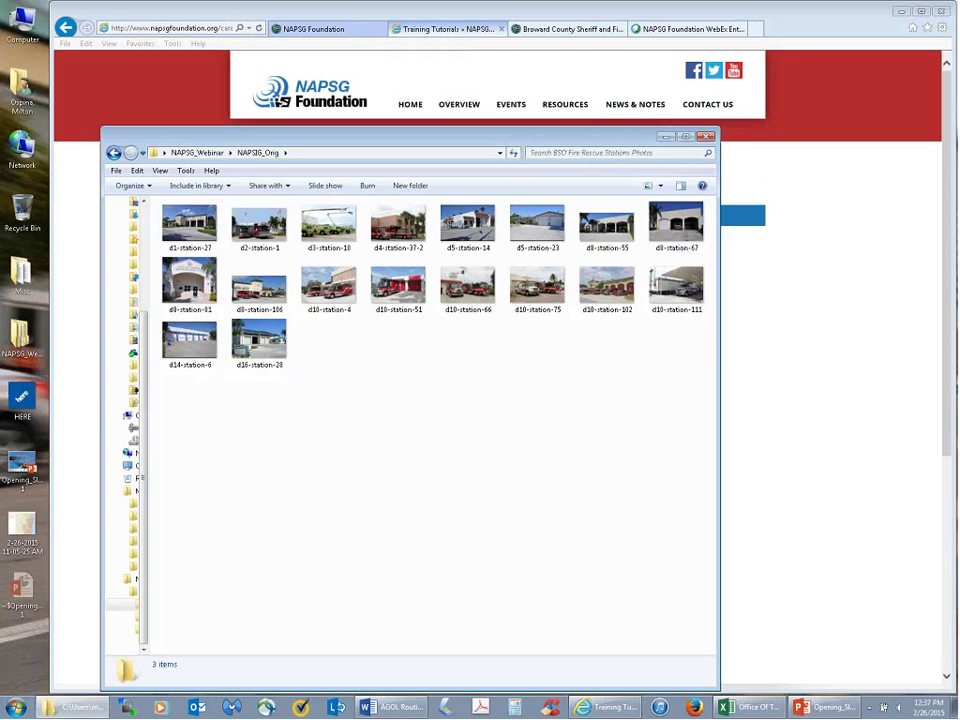
left_click(114, 153)
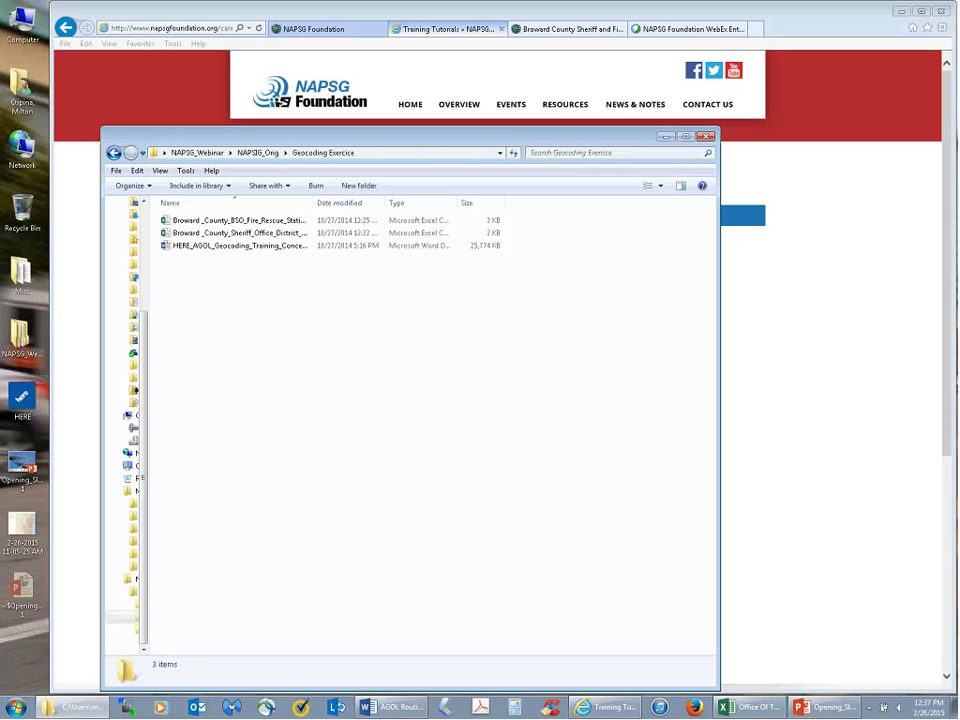
key("alt+Left")
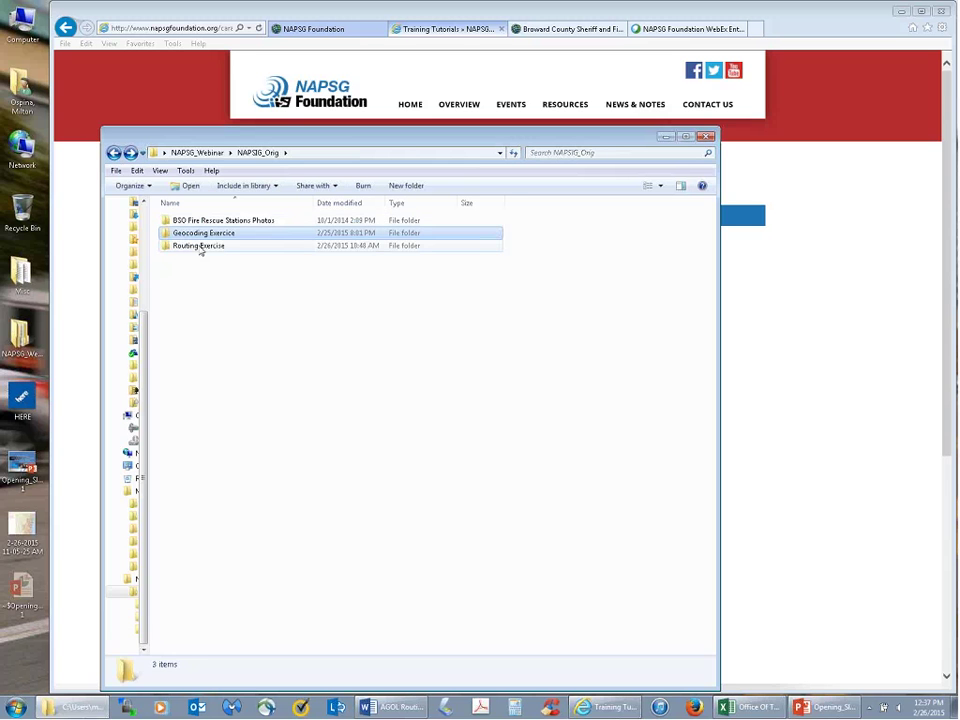
double_click(199, 246)
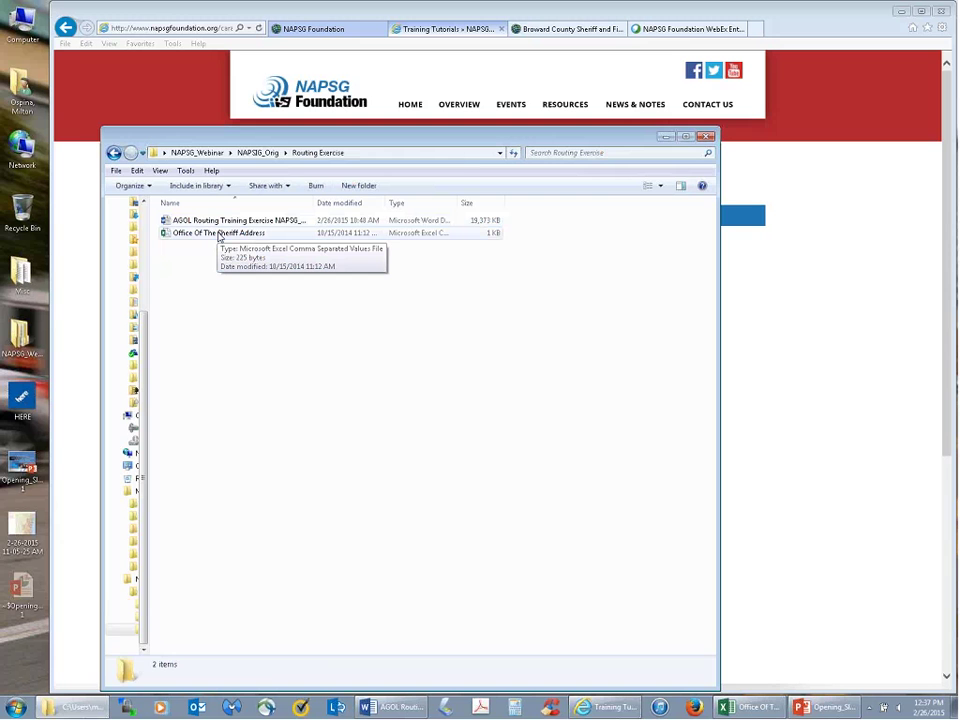
left_click(665, 136)
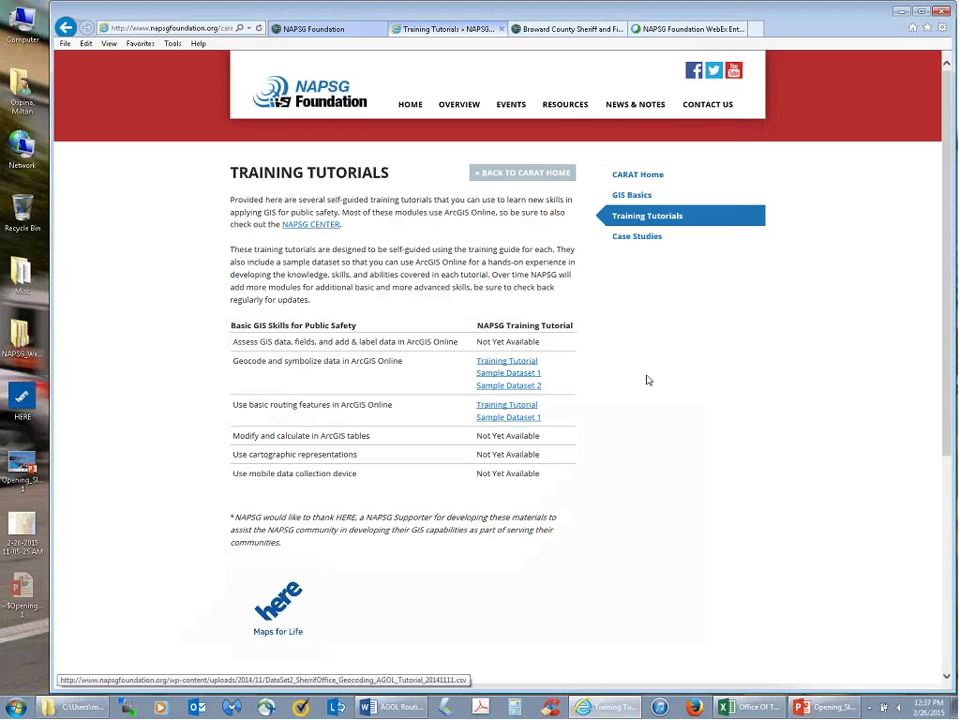
Step: Revisit the NAPSG Foundation home page and the Training Tutorials page, and return to the Broward County Sheriff and Fire Rescue Stations map
left_click(478, 386)
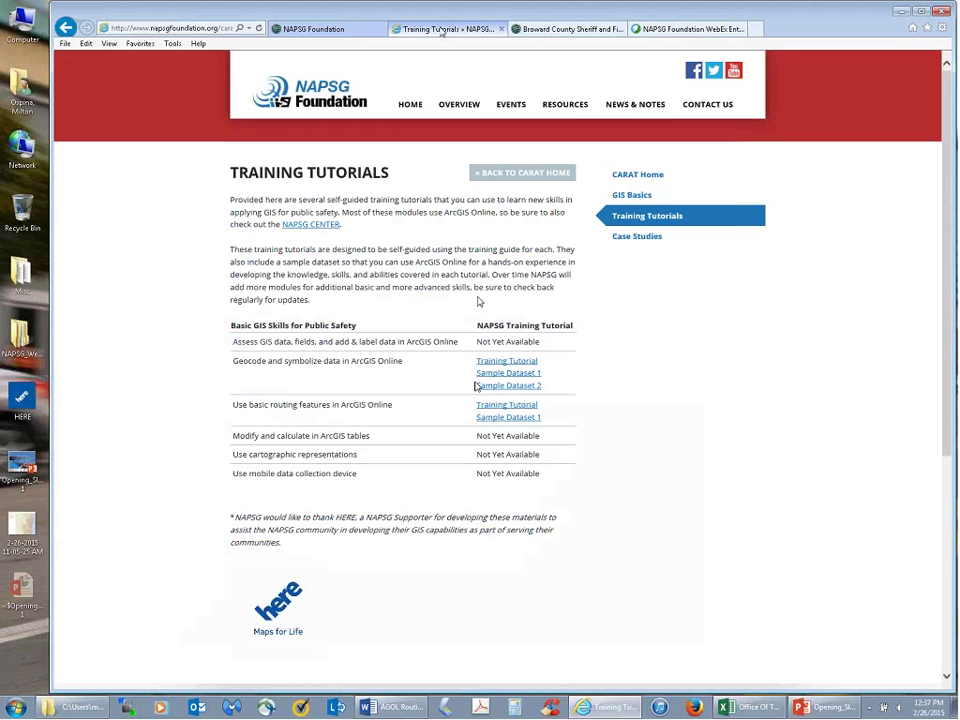
left_click(363, 32)
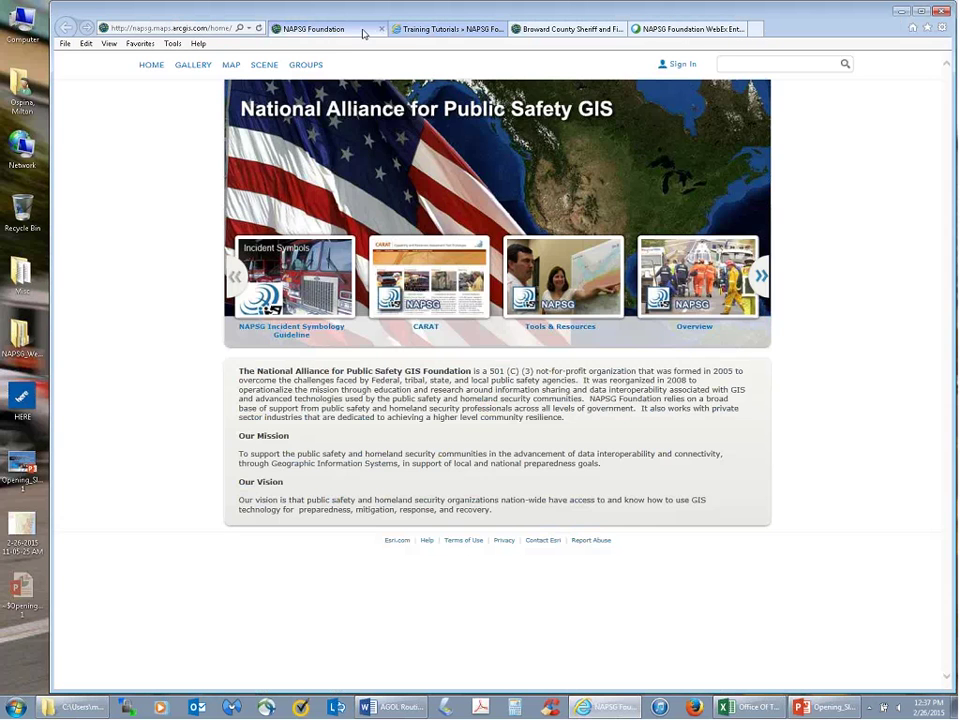
left_click(434, 33)
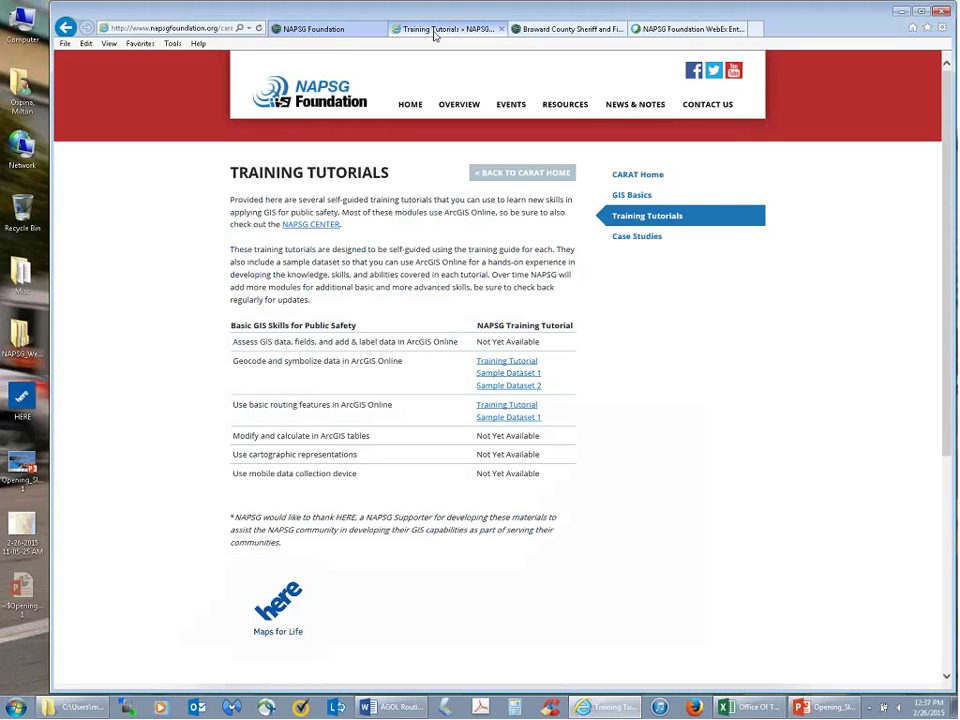
left_click(549, 30)
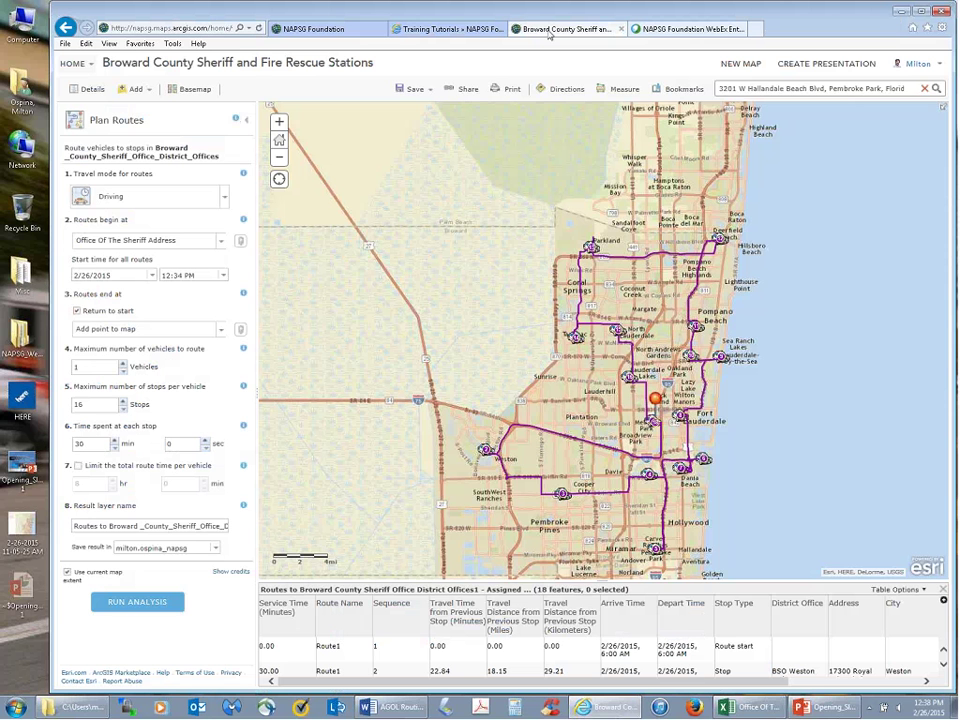
Step: Try the Trucking travel mode for the Plan Routes analysis and leave the tool without running it
left_click(228, 197)
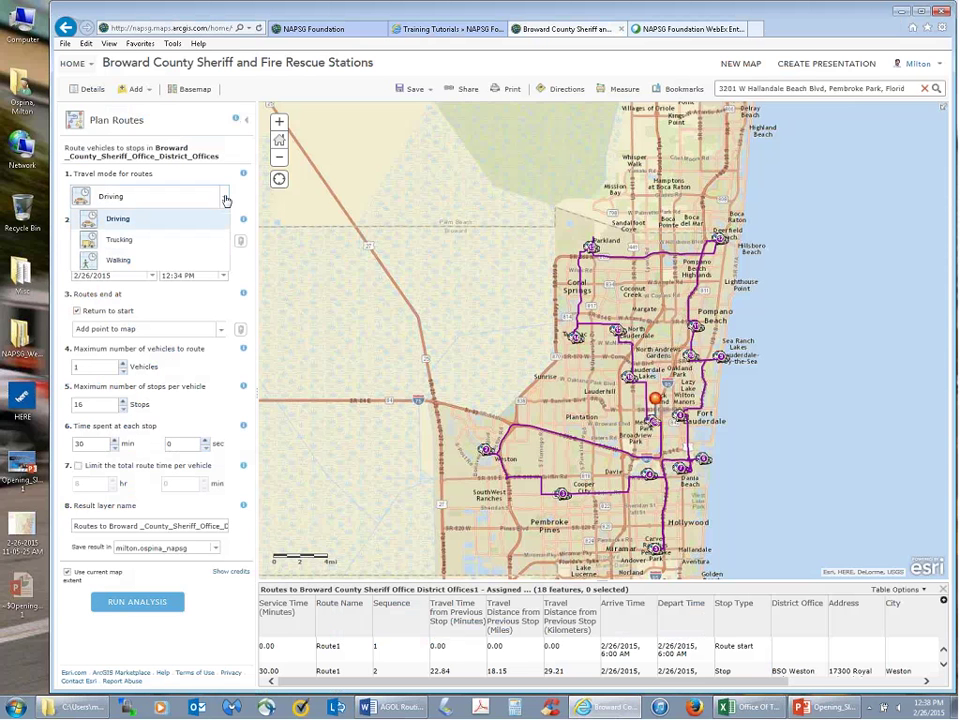
left_click(226, 199)
left_click(226, 198)
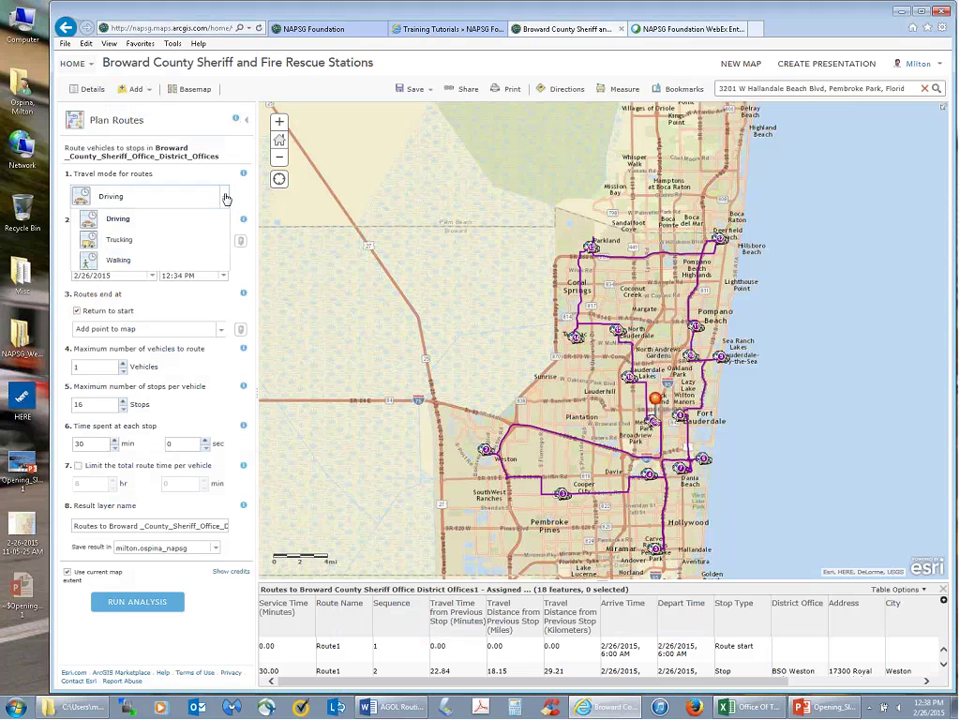
left_click(129, 240)
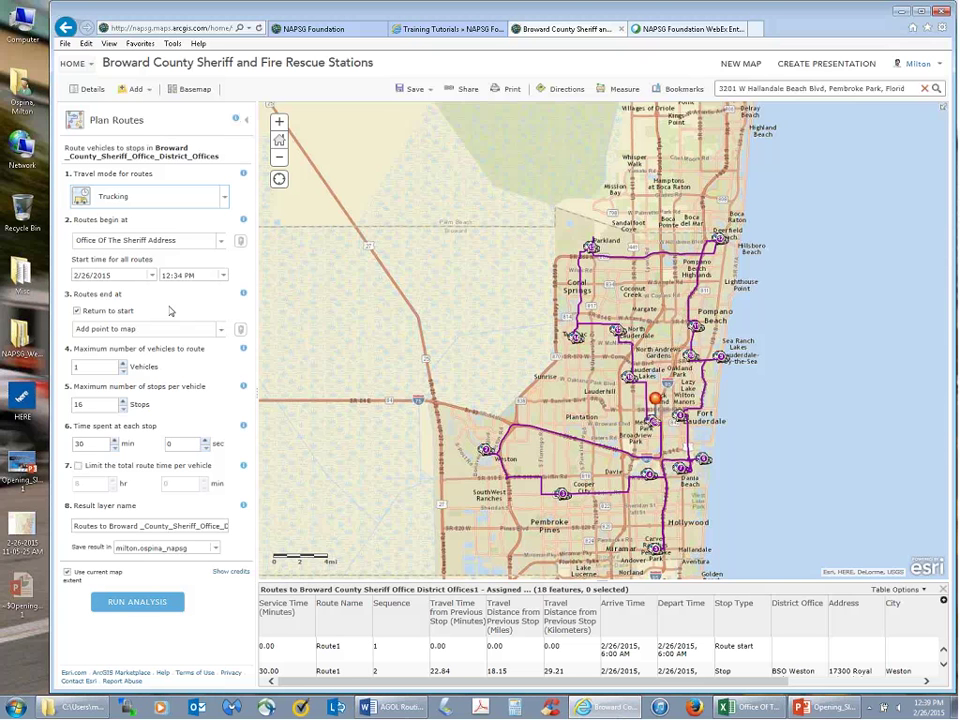
left_click(248, 122)
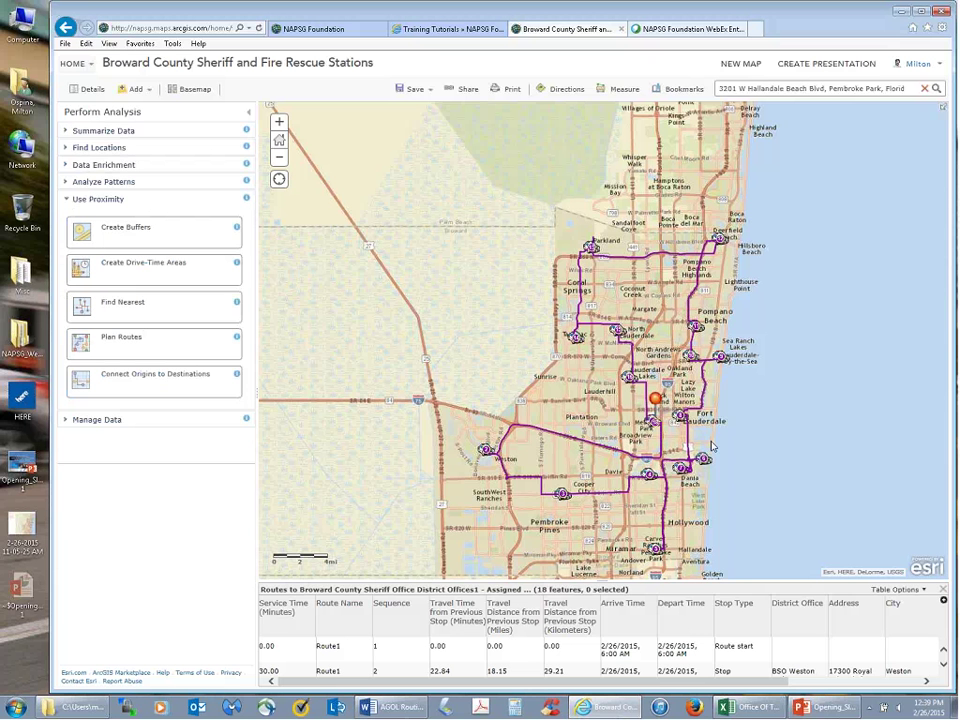
Step: Close the routes' Assigned Stops table and examine the southern part of the route on the map
left_click(943, 589)
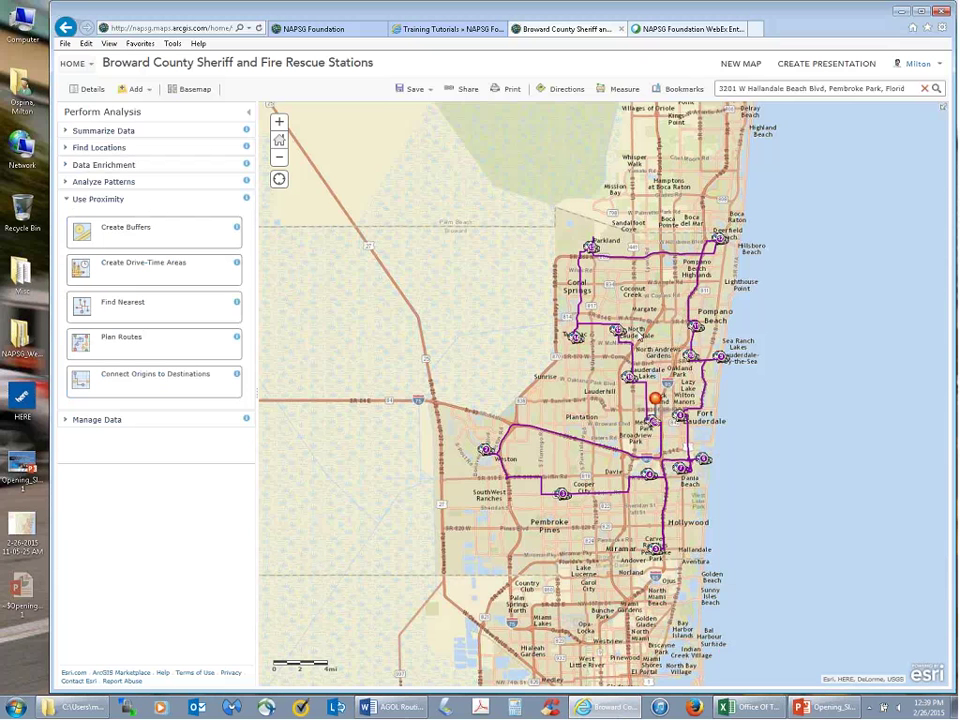
scroll(652, 345, "up", 1)
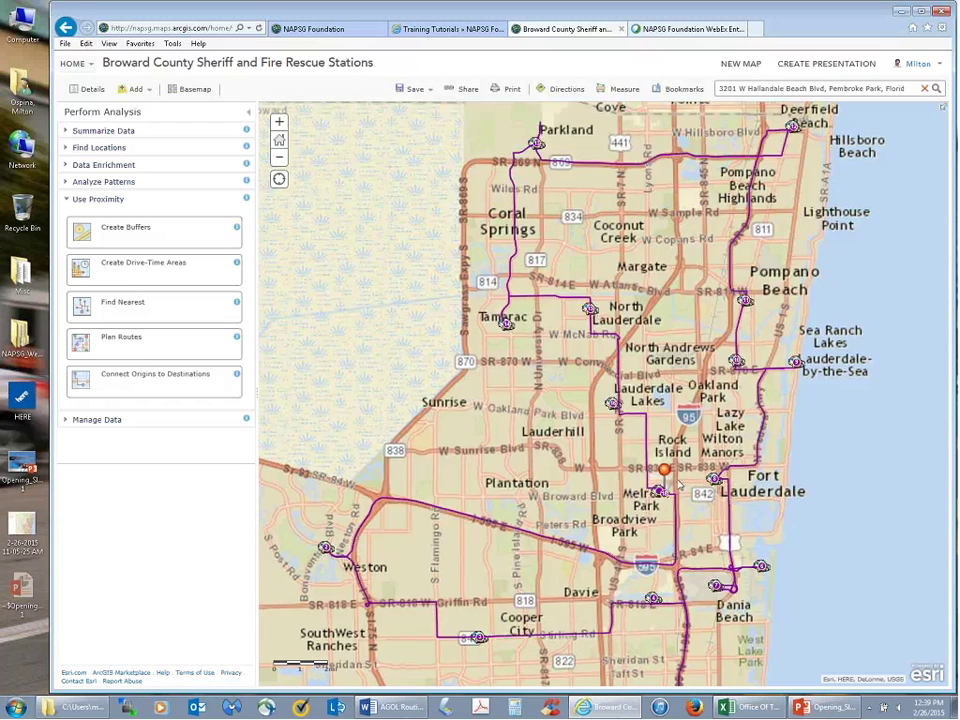
left_click_drag(685, 500, 683, 284)
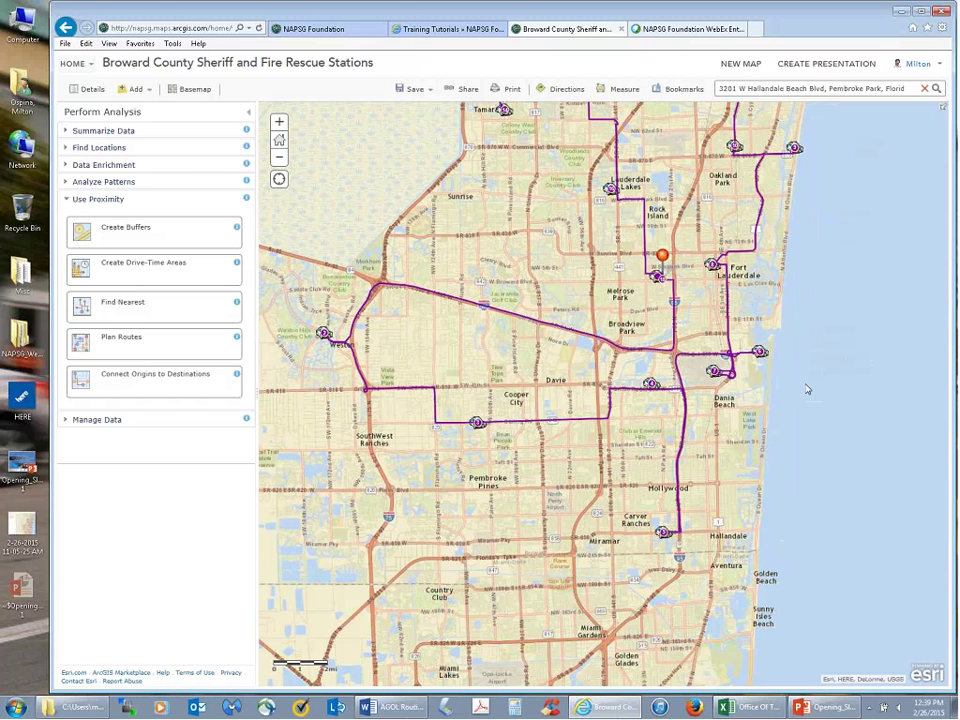
Step: Open the Sheriff Office District Offices attribute table from the map contents, compare it with the routed stops, close it and review the whole route
left_click(86, 89)
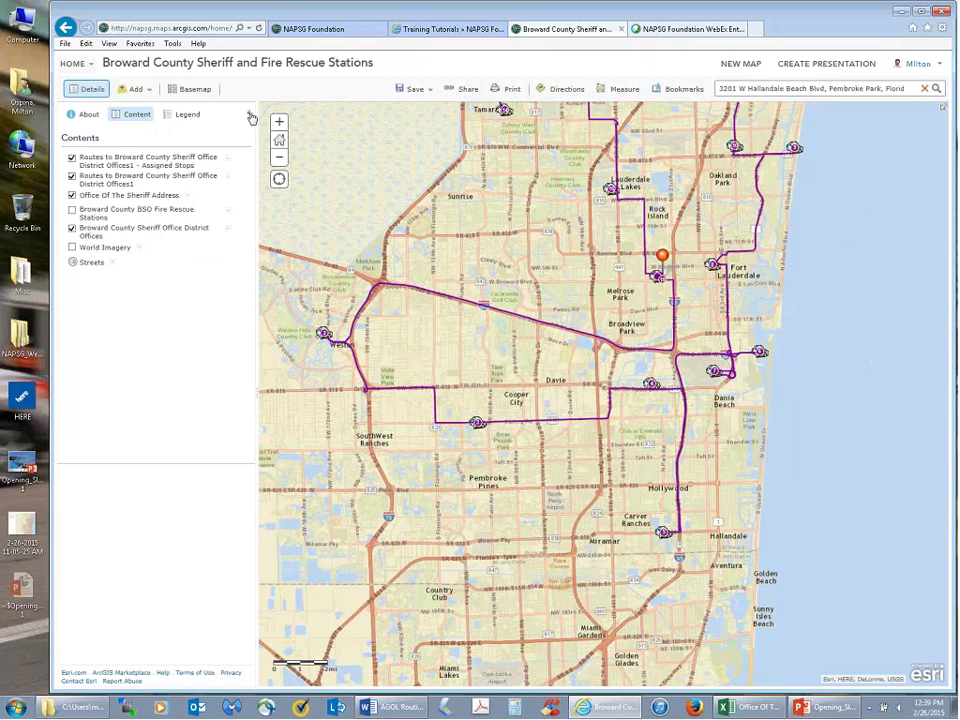
left_click(230, 232)
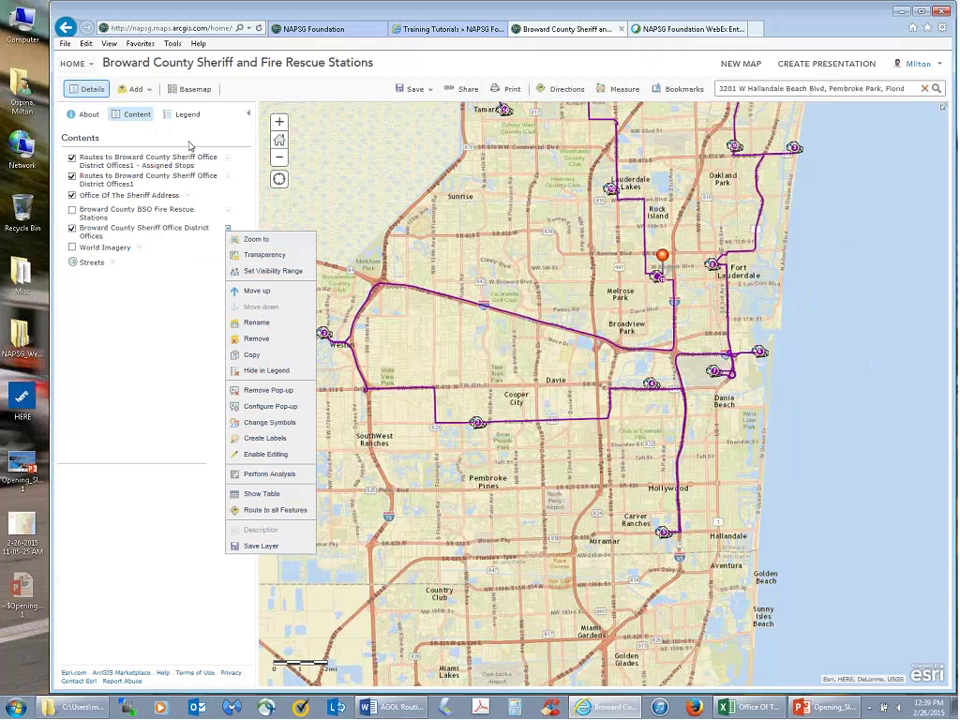
left_click(249, 495)
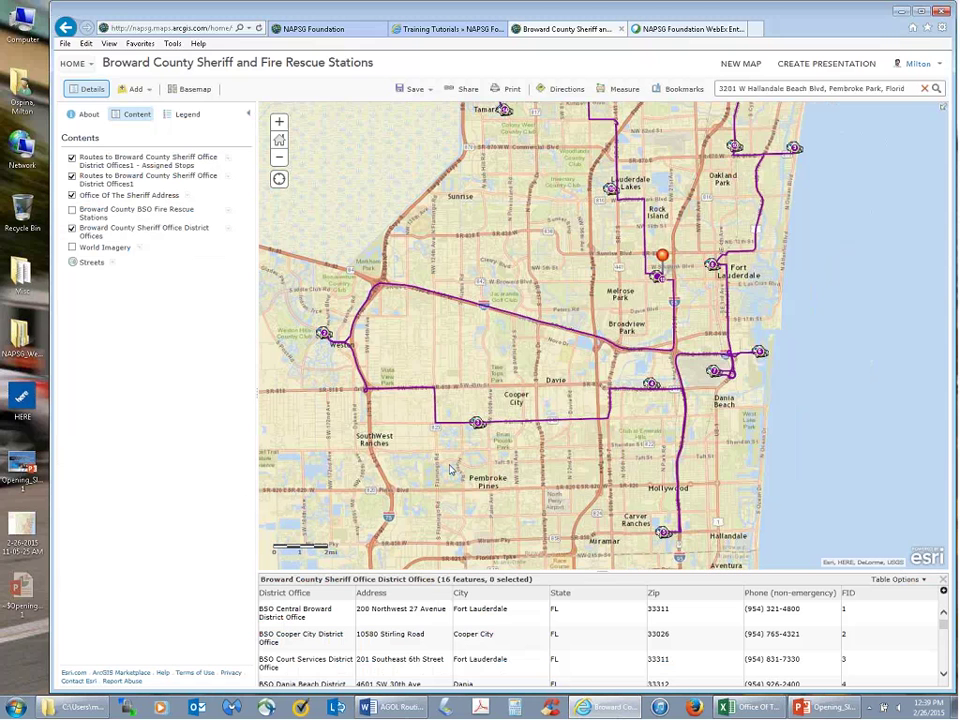
scroll(449, 470, "down", 1)
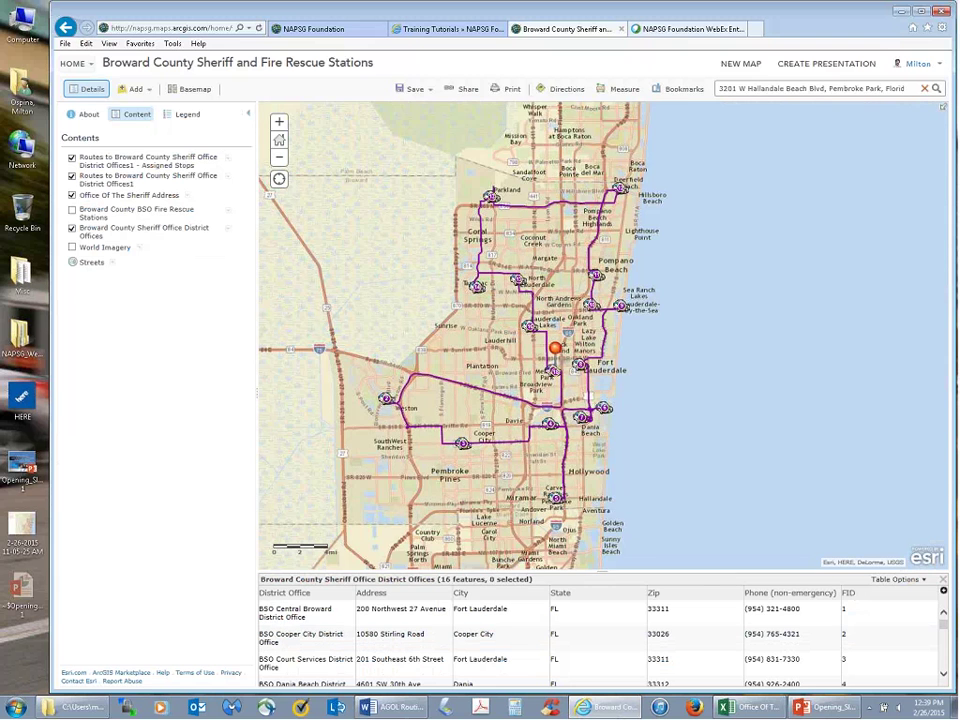
scroll(576, 404, "up", 1)
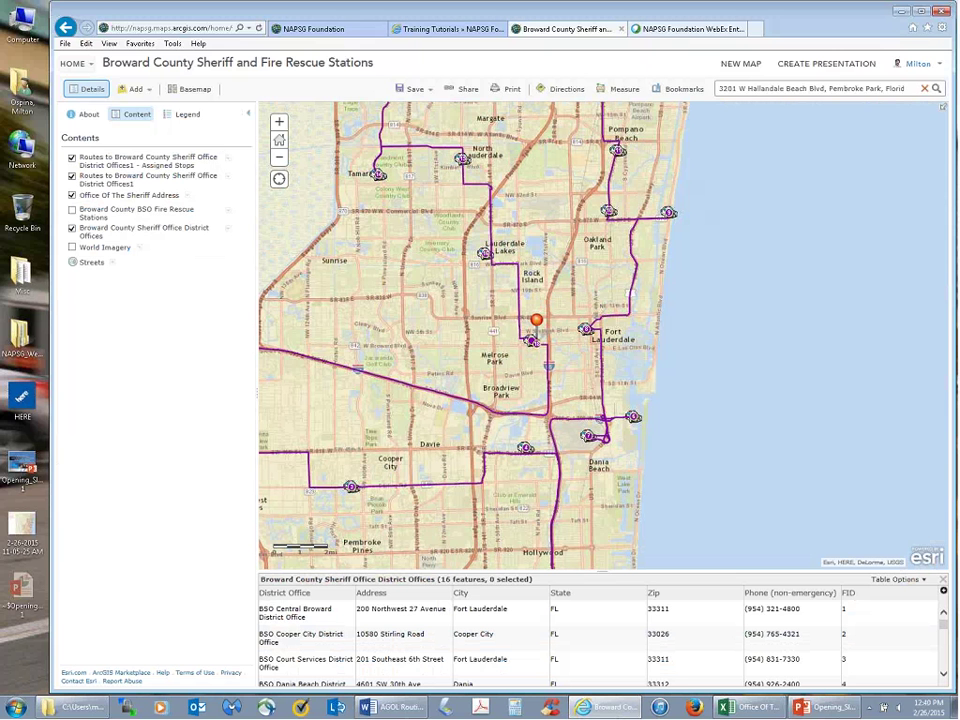
left_click_drag(377, 312, 516, 370)
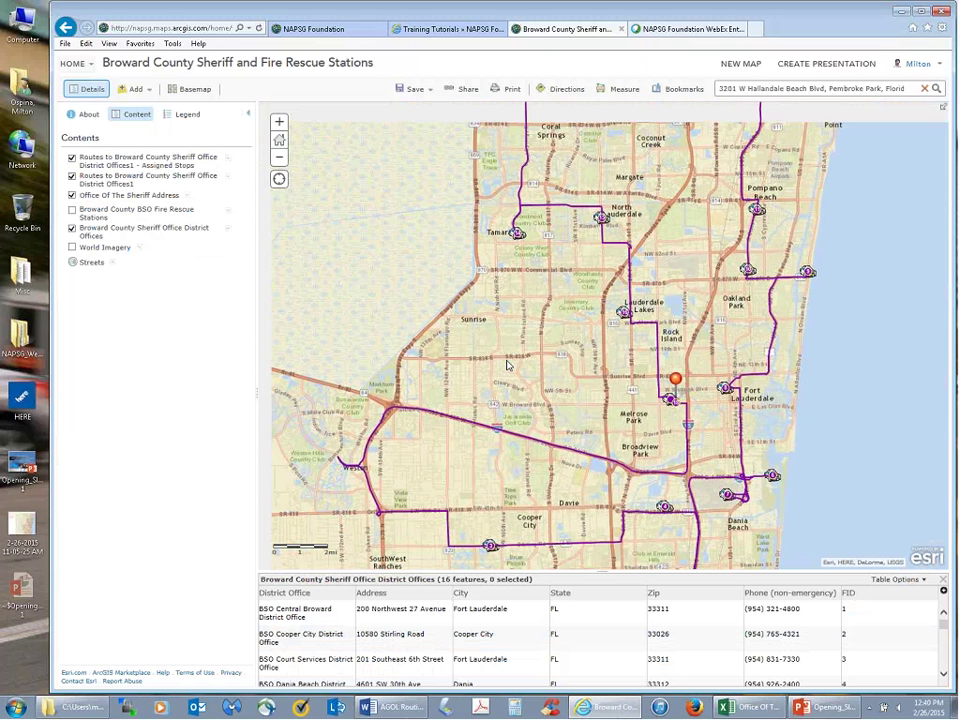
left_click(942, 580)
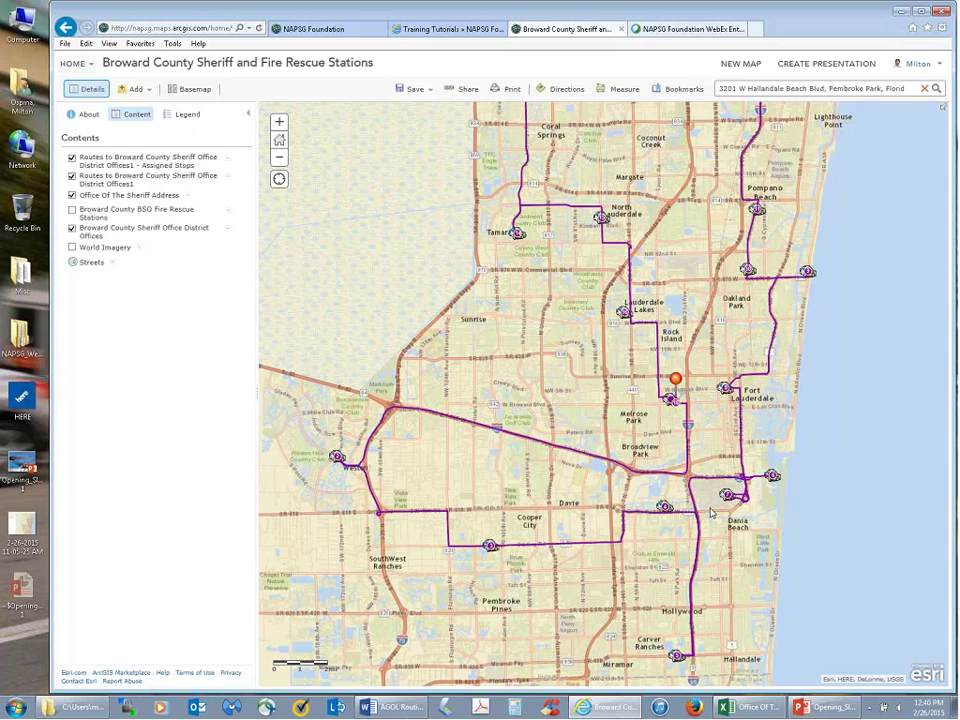
scroll(711, 513, "down", 1)
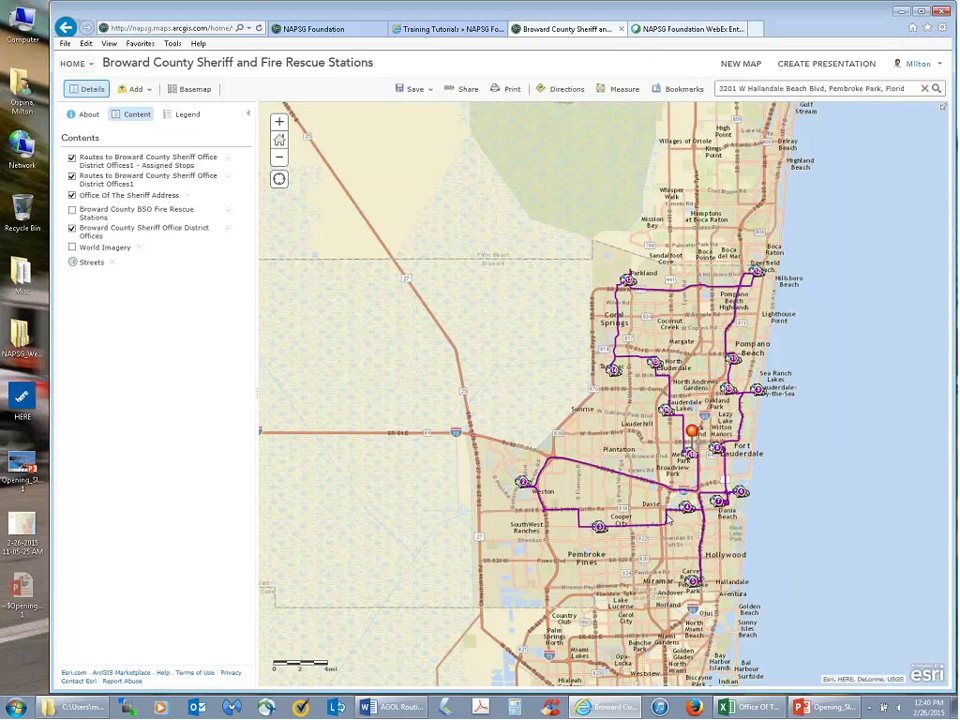
left_click_drag(648, 513, 584, 458)
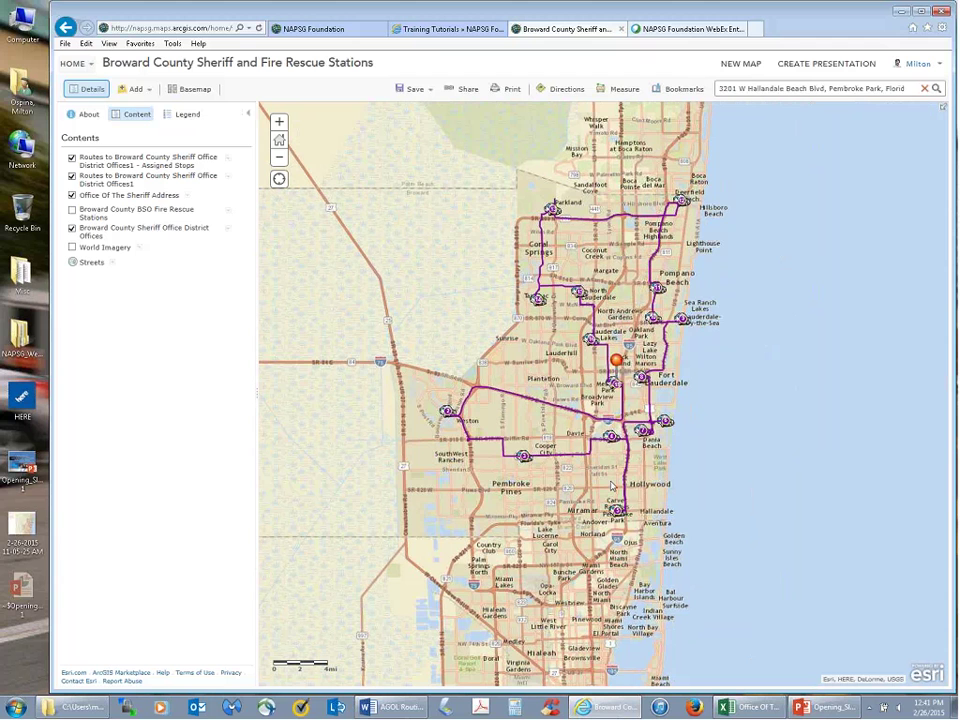
scroll(612, 486, "up", 1)
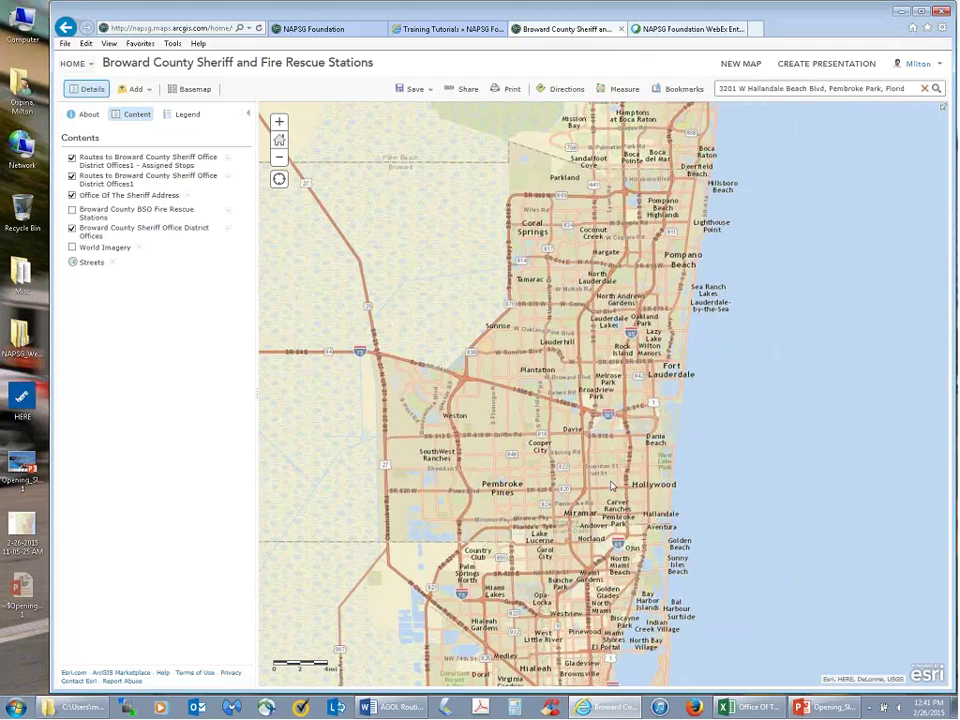
left_click_drag(570, 480, 621, 502)
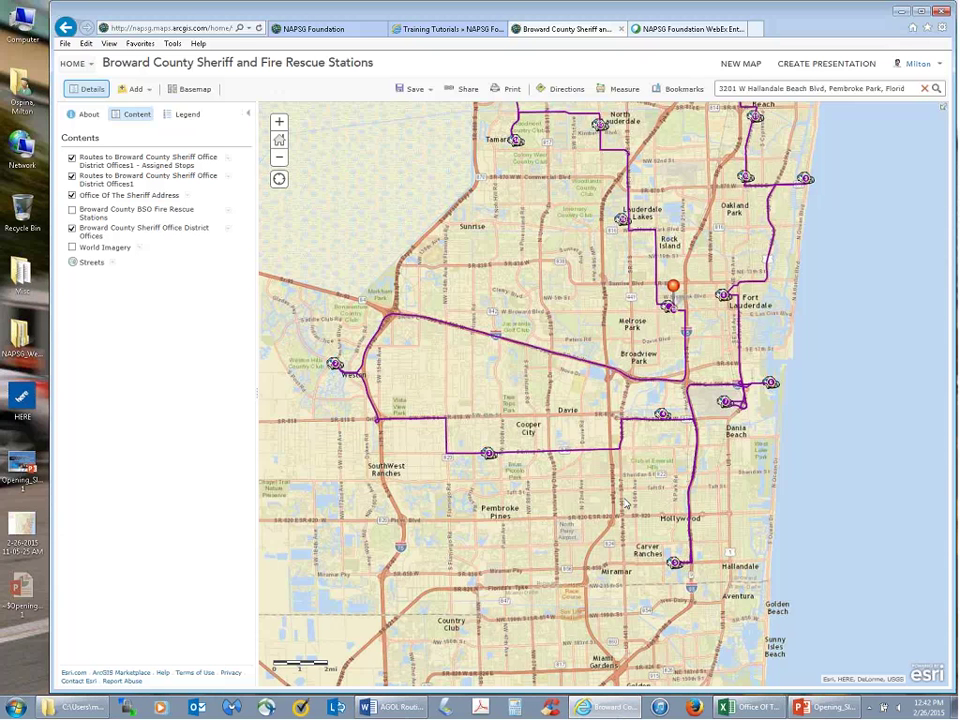
left_click(902, 13)
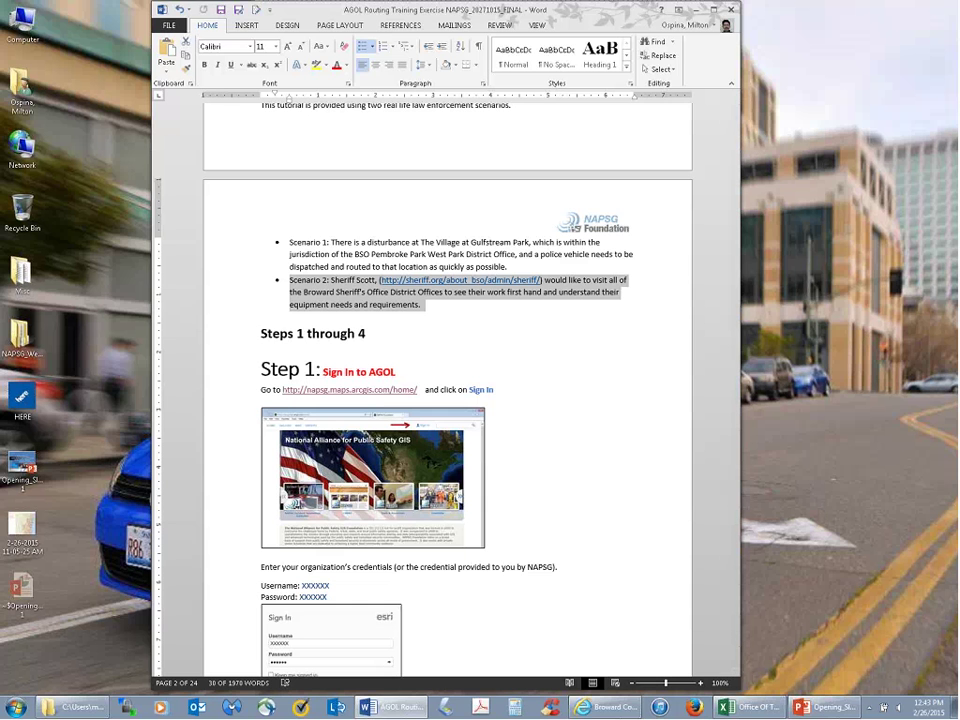
key("super+d")
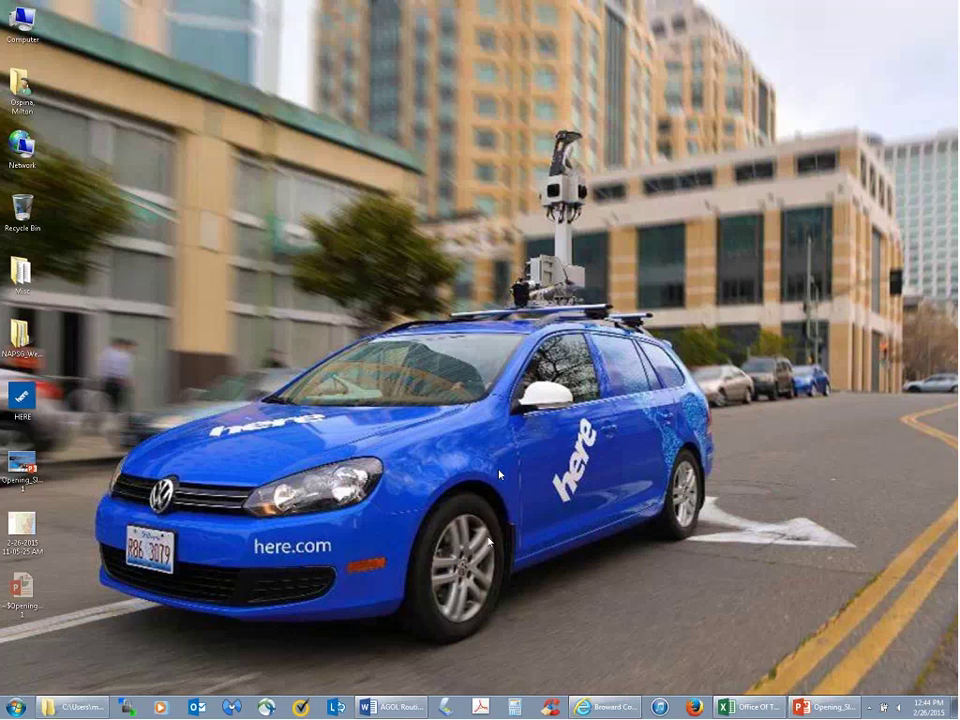
left_click(594, 702)
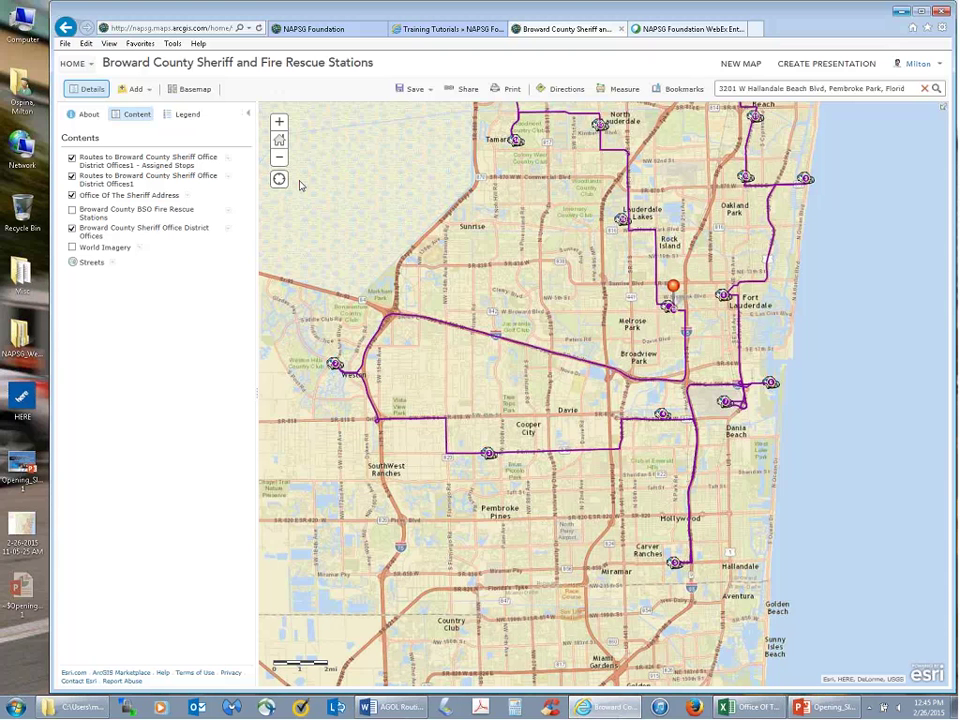
Step: Reopen the Broward County Sheriff and Fire Rescue Stations web map from My Content, discarding the current map's unsaved changes
left_click(248, 114)
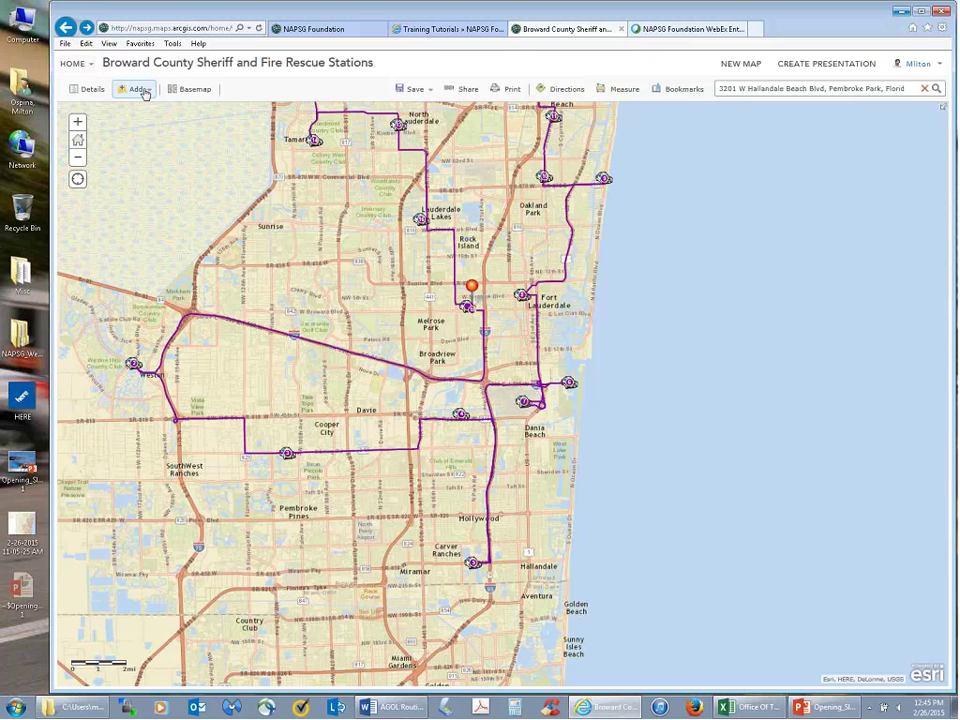
mouse_move(72, 63)
left_click(82, 159)
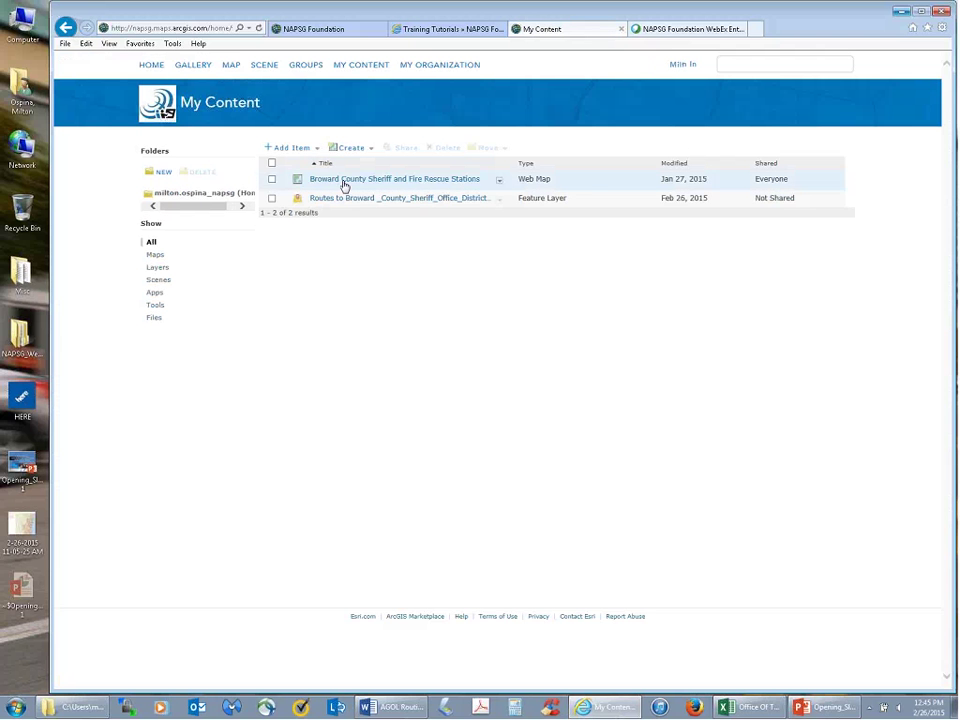
left_click(499, 179)
left_click(514, 207)
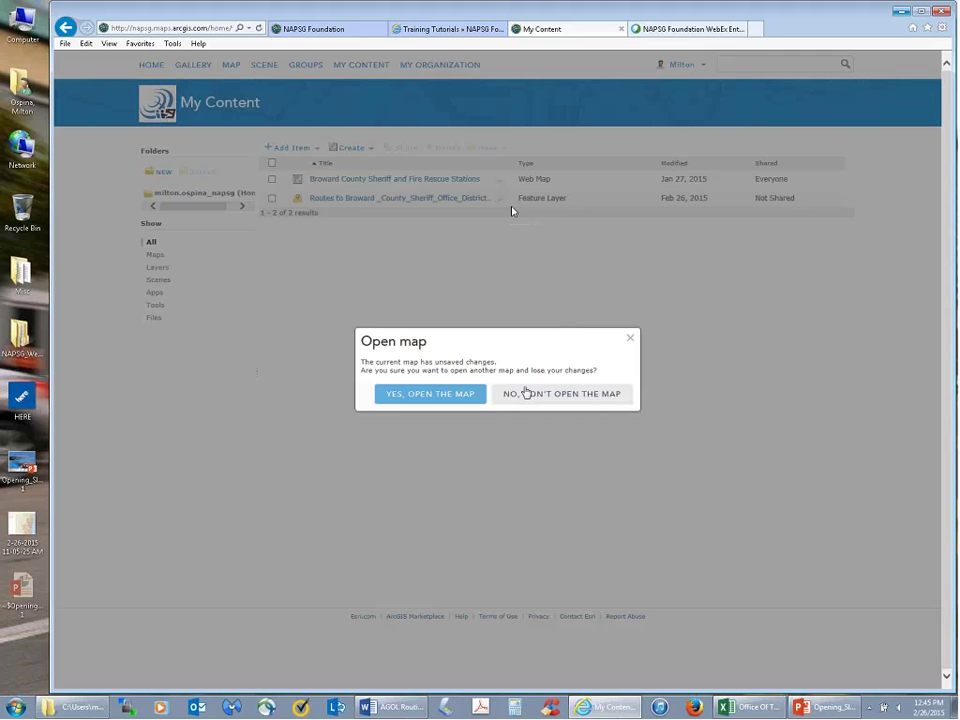
left_click(452, 396)
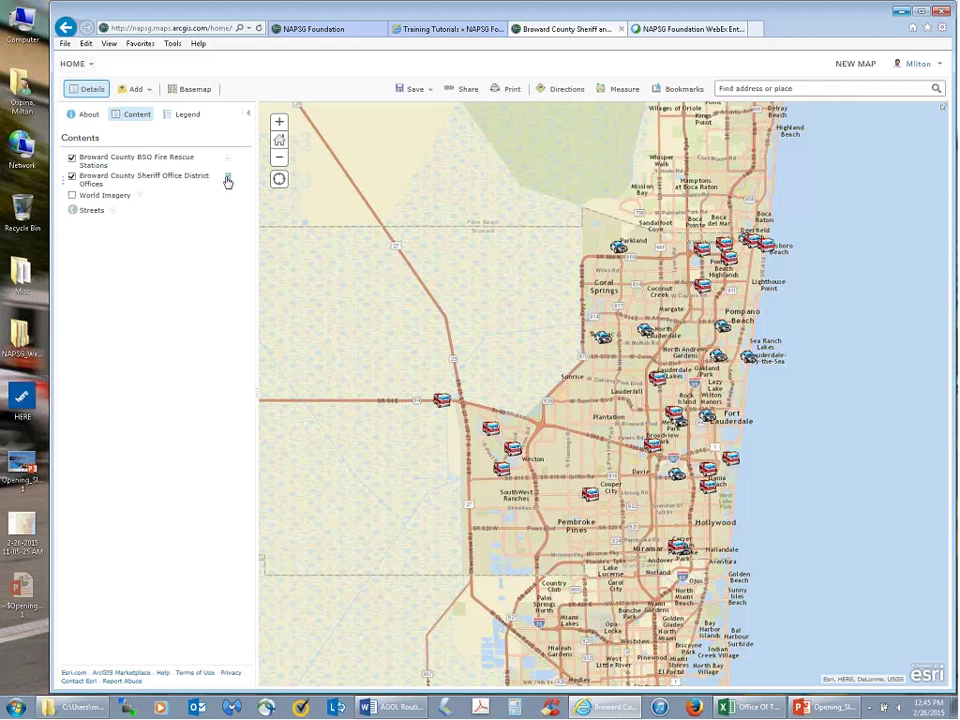
Step: Show the Use Proximity analysis tools for the Broward County Sheriff Office District Offices layer
left_click(228, 180)
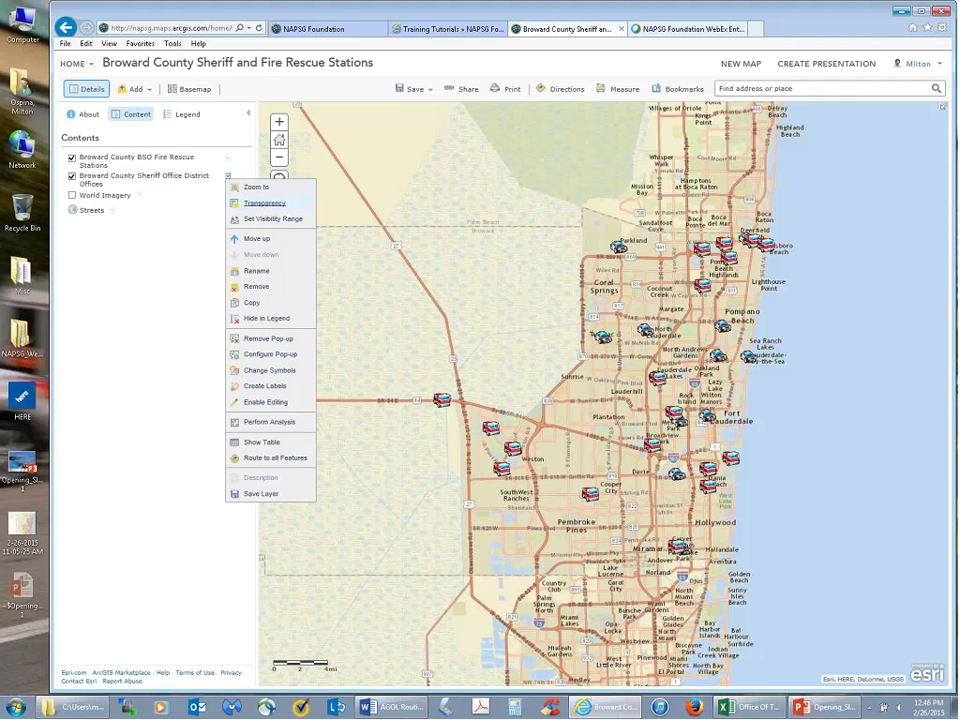
left_click(270, 423)
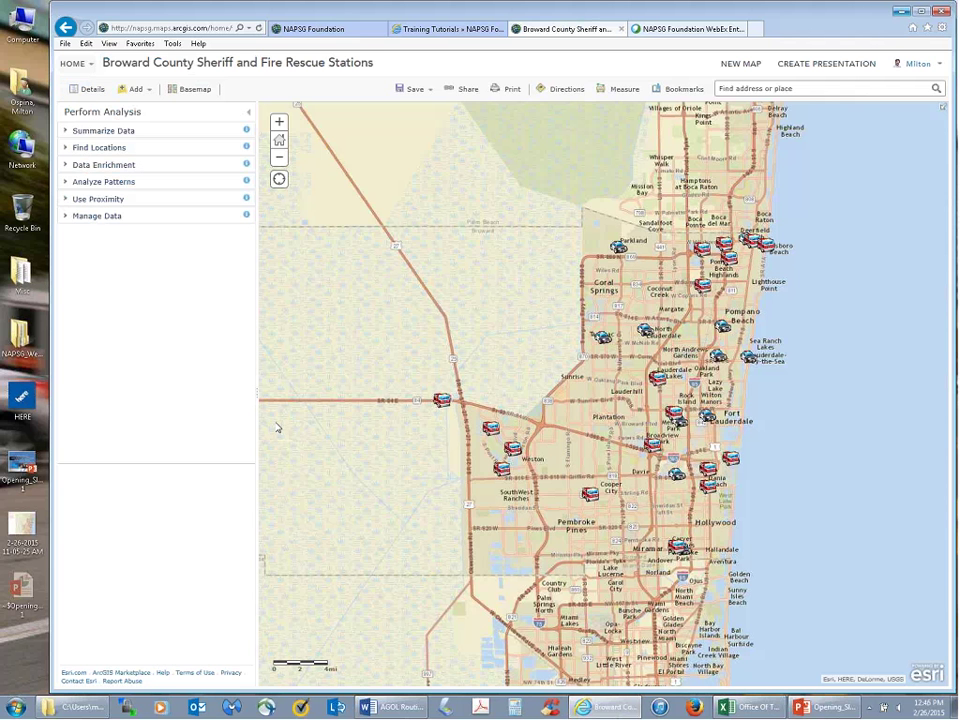
left_click(106, 200)
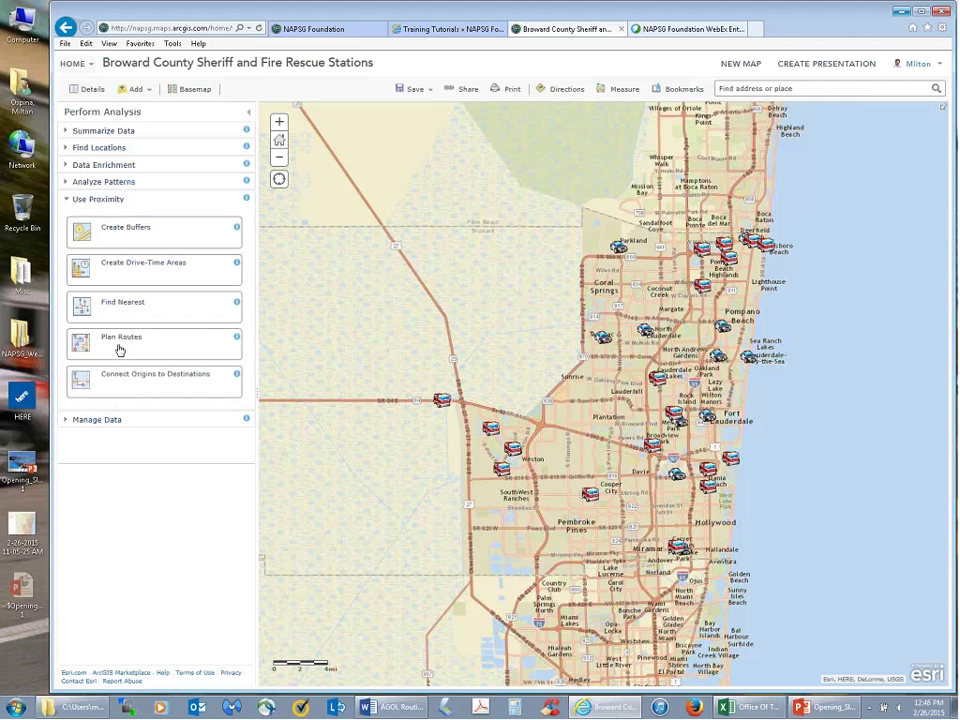
Step: Switch to the Opening_Slides presentation in PowerPoint and start the slide show from the StreetMap Premium slide
left_click(820, 707)
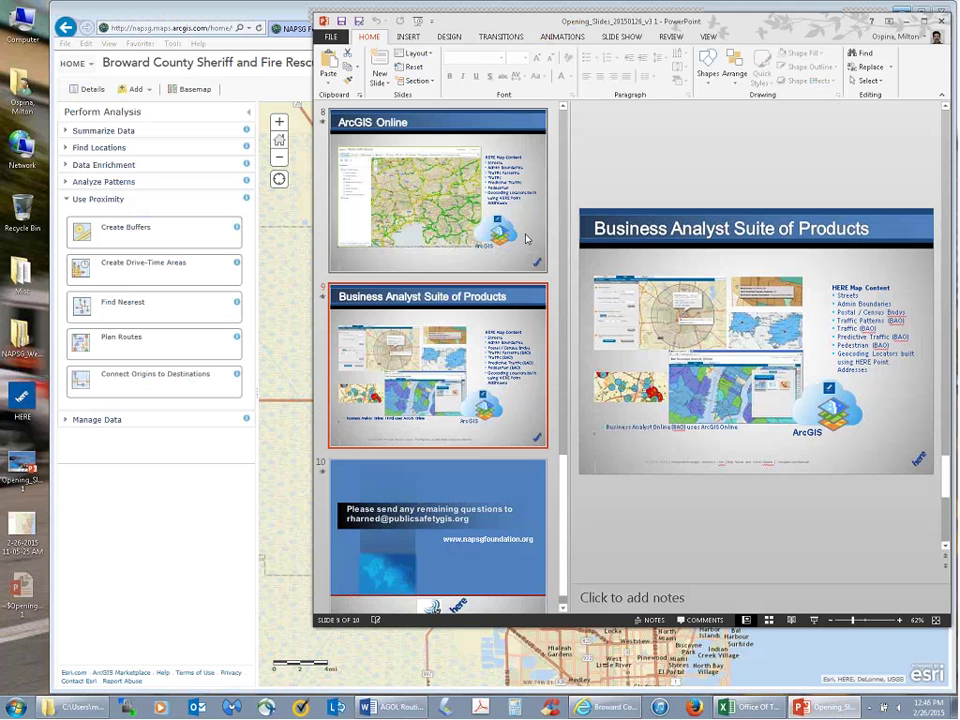
scroll(506, 317, "up", 3)
left_click(476, 306)
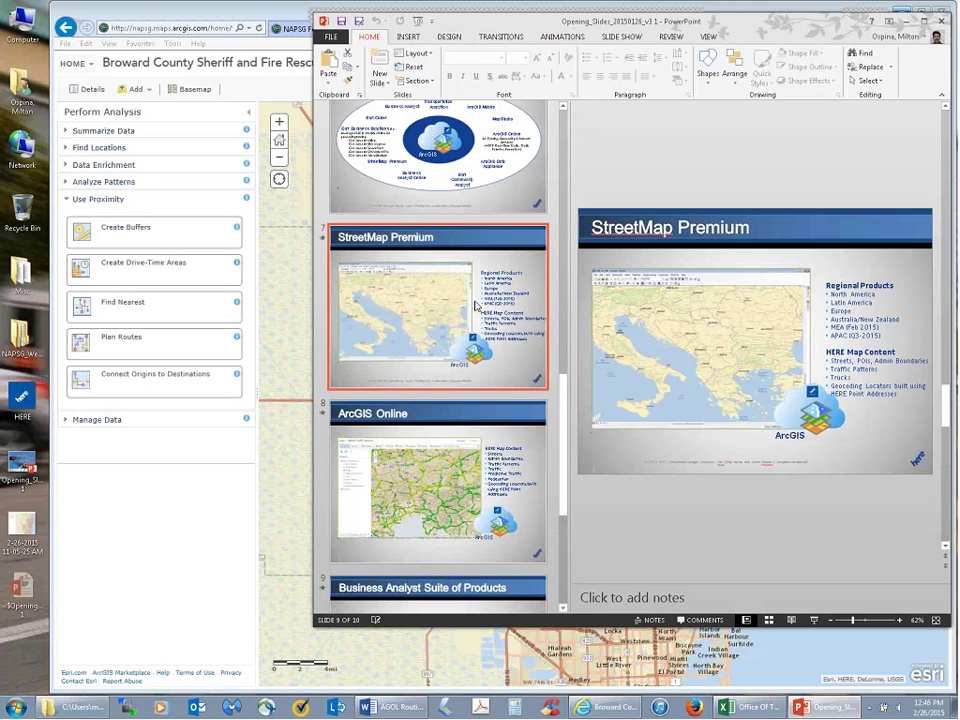
key("shift+F5")
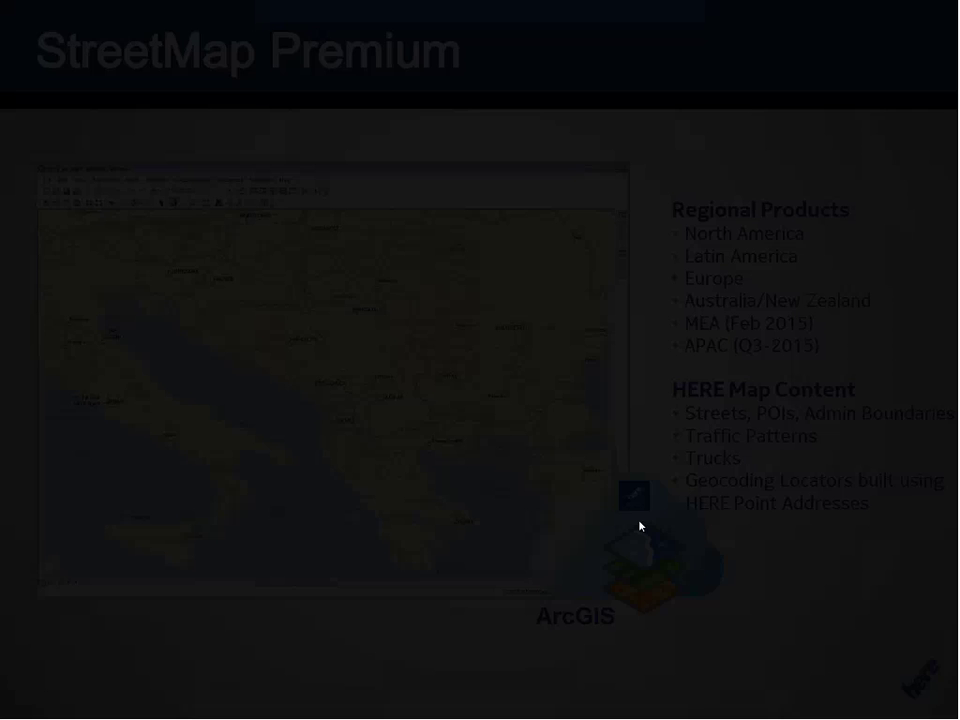